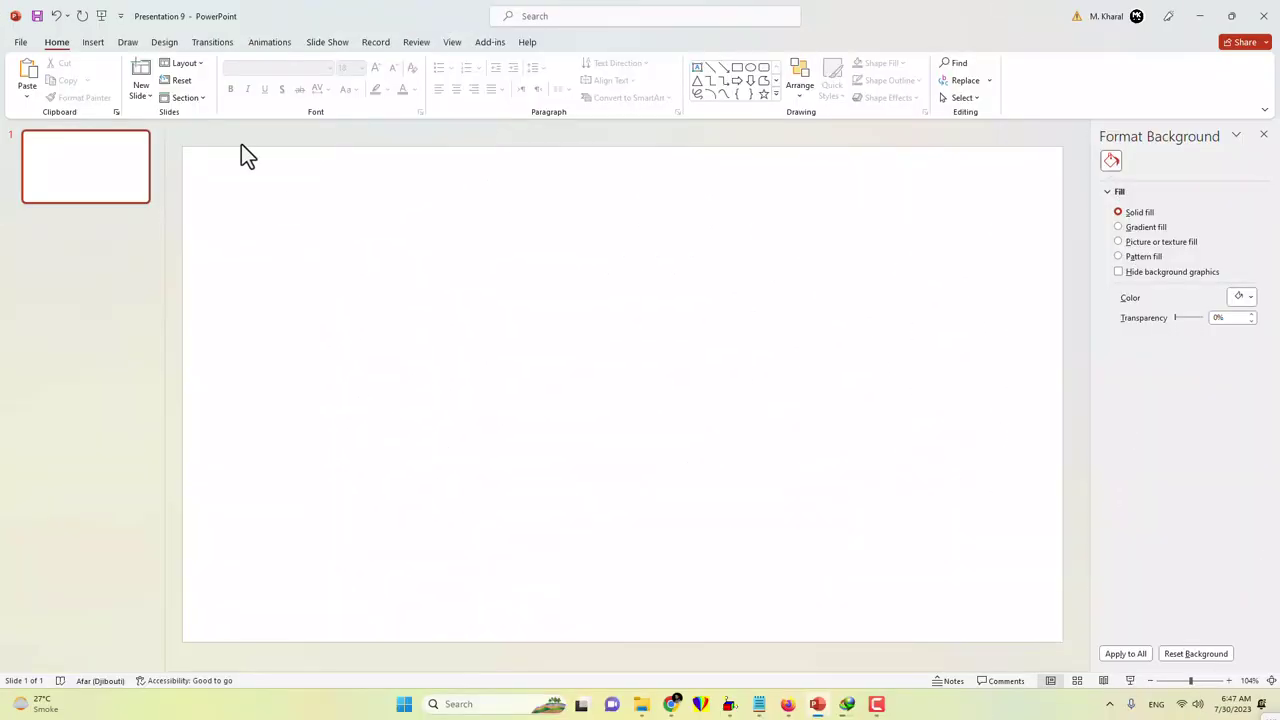
- Draw a blue diamond and drag a copy of it to a second position
left_click(94, 42)
left_click(225, 85)
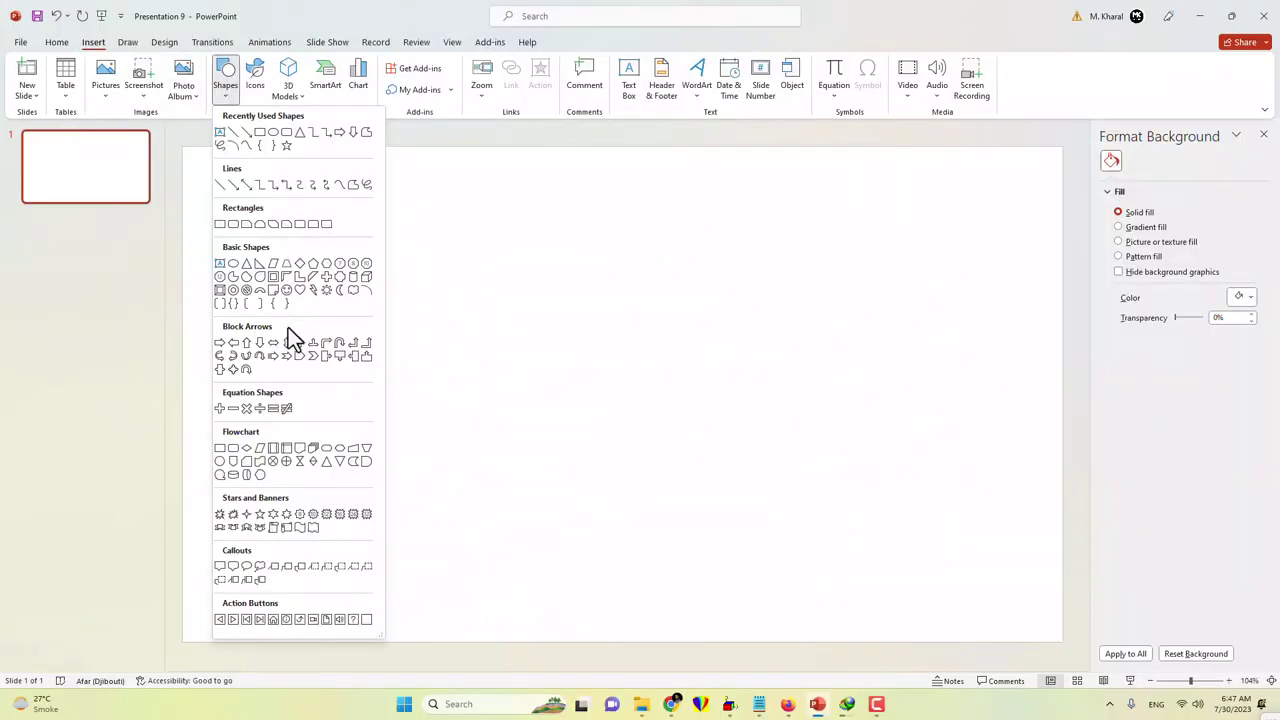
left_click(303, 265)
mouse_move(343, 271)
left_mouse_down()
mouse_move(400, 357)
mouse_move(432, 340)
mouse_move(405, 320)
mouse_move(388, 465)
left_mouse_up()
left_click(372, 300)
left_click_drag(372, 300, 242, 305)
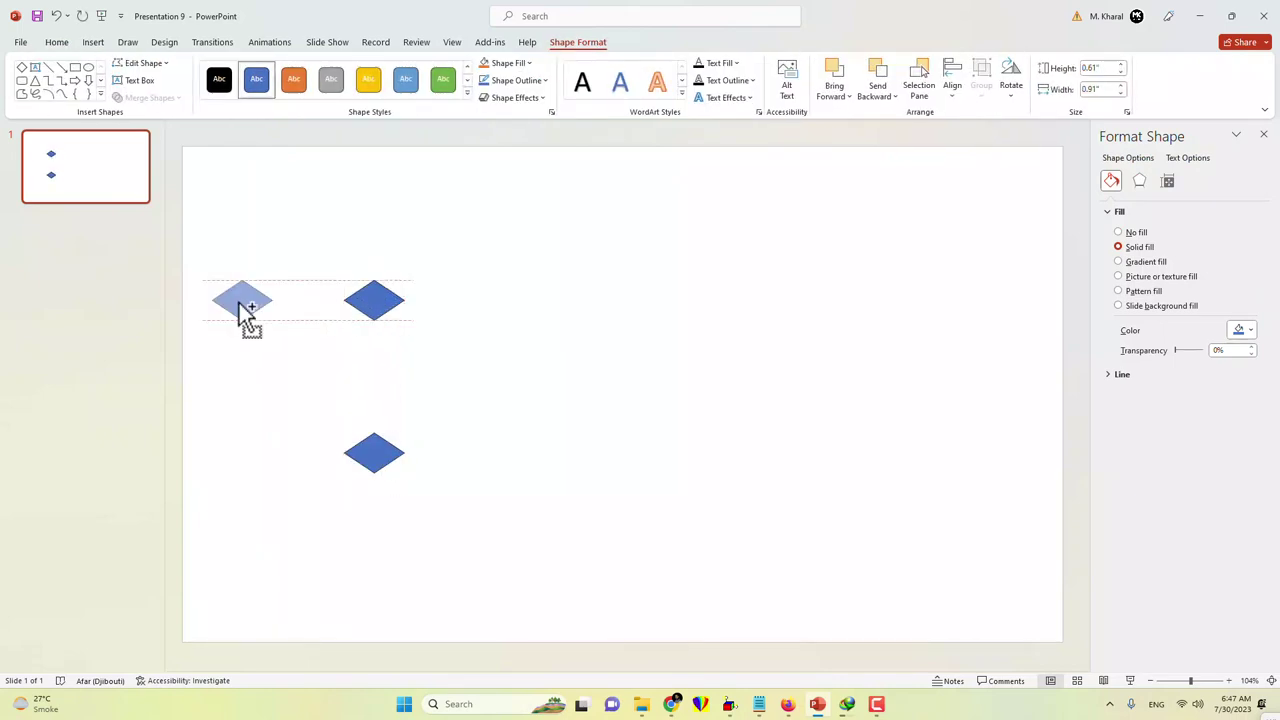
key("Escape")
- Draw a tall rectangle between the stacked diamonds and zoom in to 400%
left_click(93, 42)
left_click(234, 89)
left_click(291, 131)
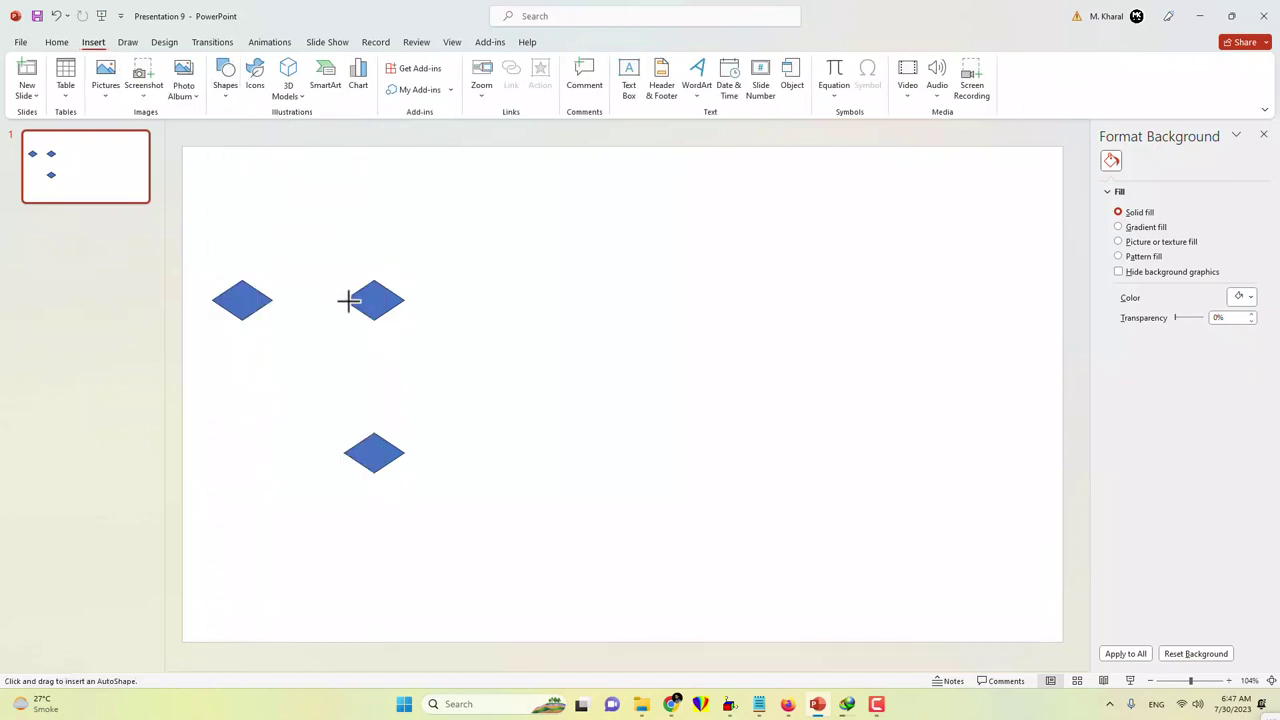
mouse_move(352, 320)
left_mouse_down()
mouse_move(412, 377)
mouse_move(369, 346)
mouse_move(378, 456)
left_mouse_up()
key("Escape")
left_click(400, 354)
key("Escape")
scroll(374, 323, "up", 10)
left_click_drag(534, 665, 207, 663)
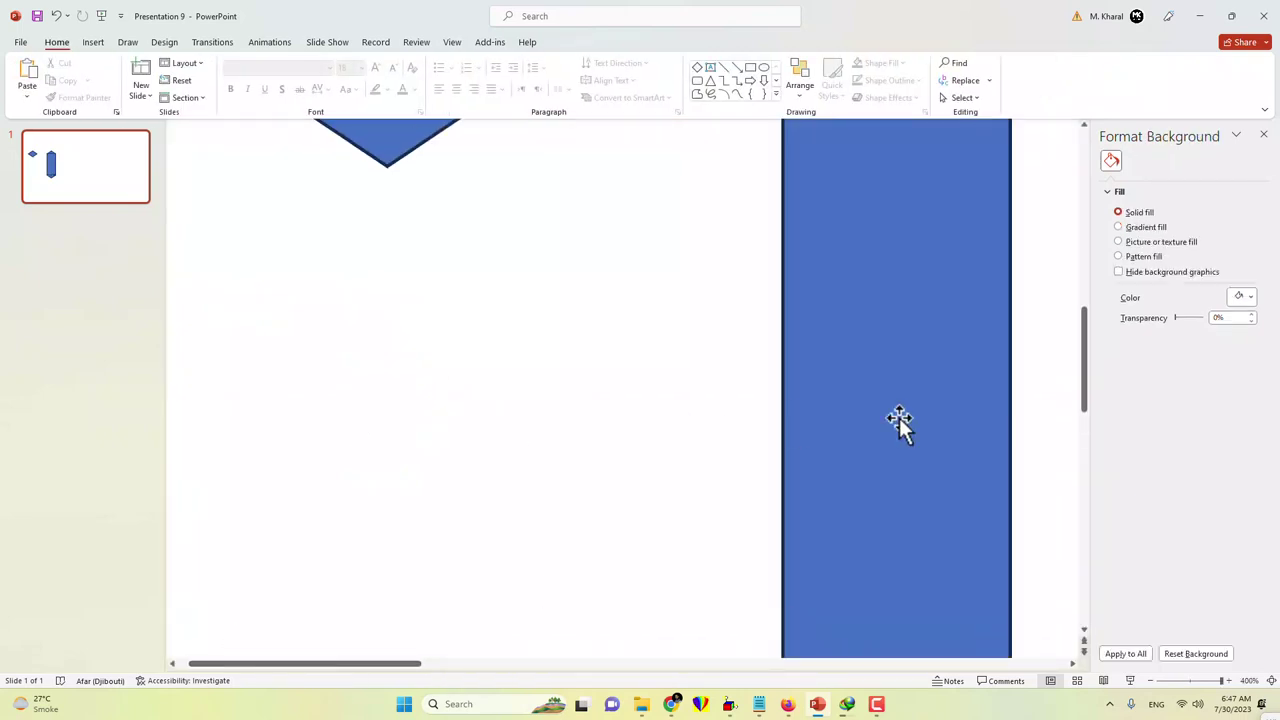
- Nudge and resize the top diamond cap to sit flush with the rectangle's width
scroll(900, 423, "up", 3)
left_click_drag(306, 663, 400, 663)
left_click(614, 222)
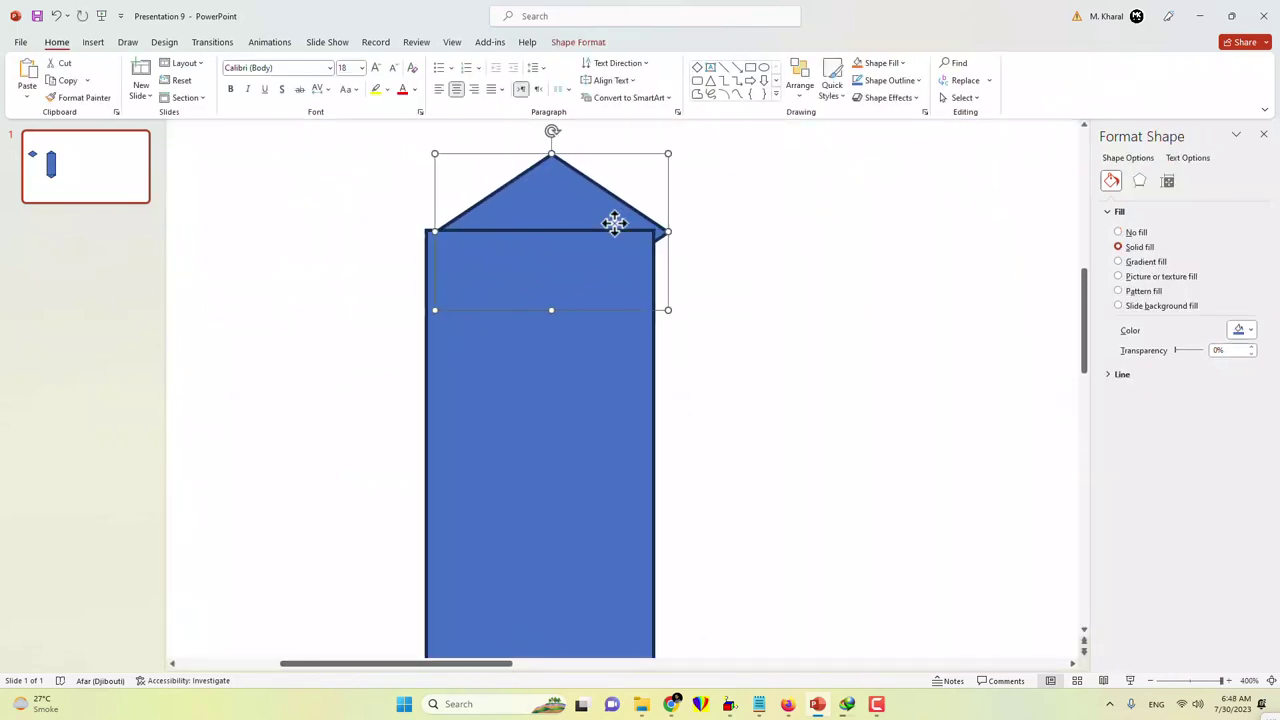
key("Left")
key("Left")
key("Up")
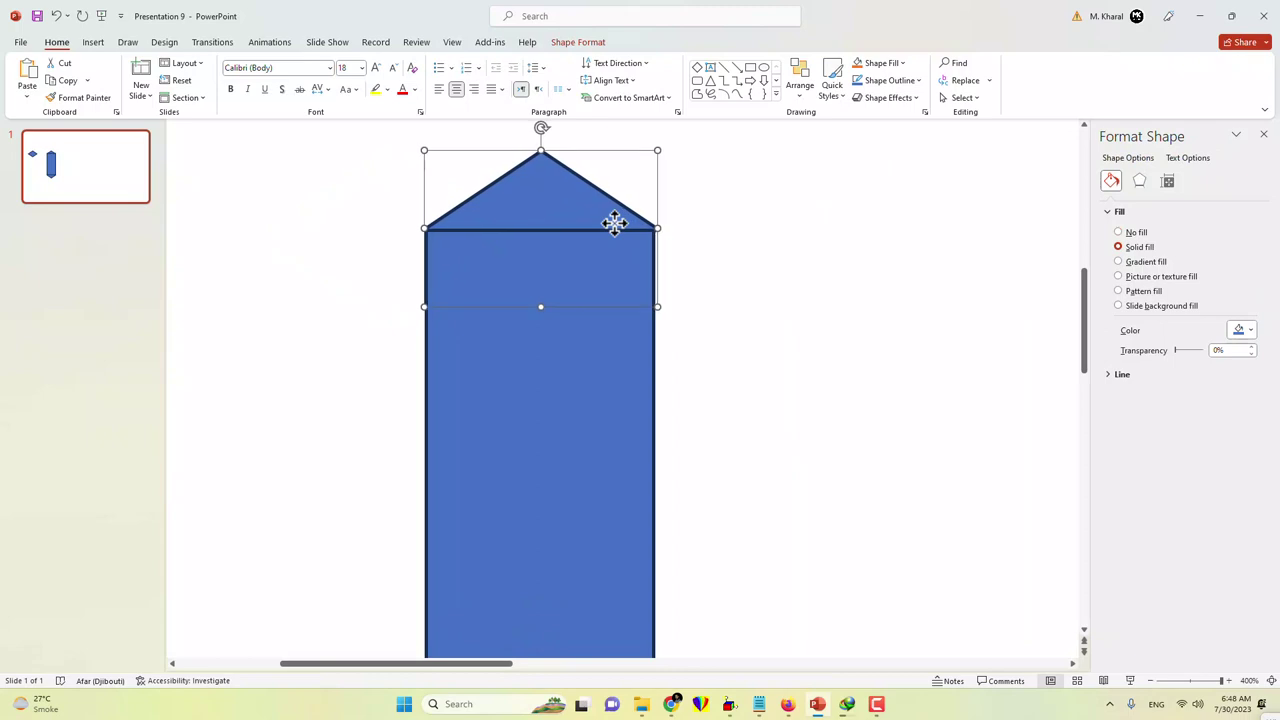
left_click(751, 283)
left_click(637, 229)
left_click_drag(657, 228, 653, 229)
key("Escape")
left_click(481, 225)
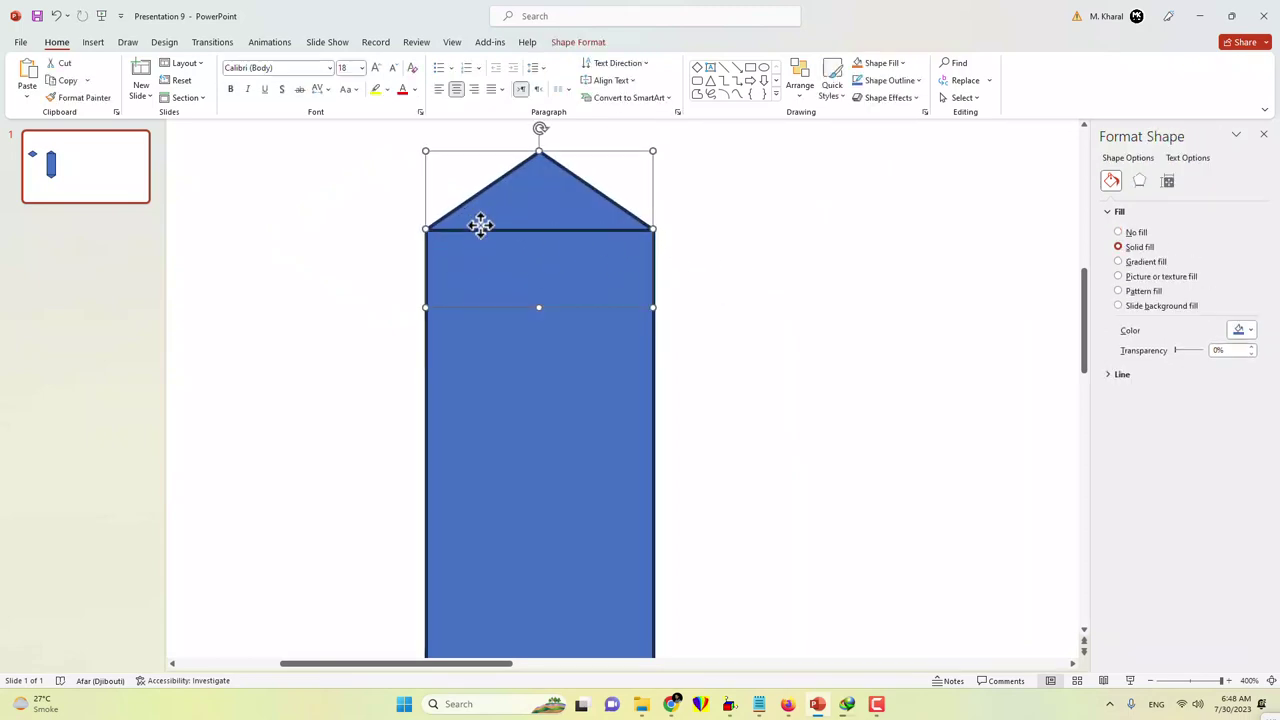
key("Escape")
- Fit the bottom diamond cap to the rectangle's width and zoom back out to 125%
scroll(591, 357, "down", 5)
left_click(540, 512)
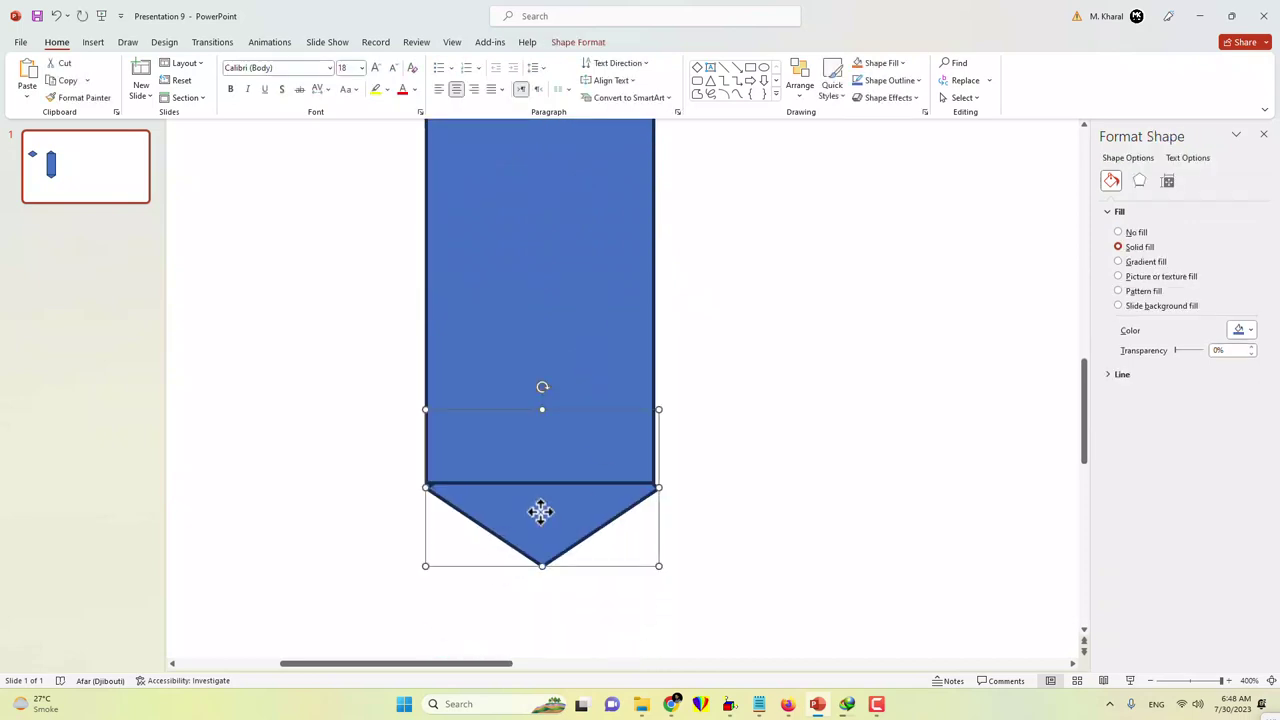
key("Escape")
left_click_drag(503, 508, 503, 504)
left_click_drag(659, 483, 653, 483)
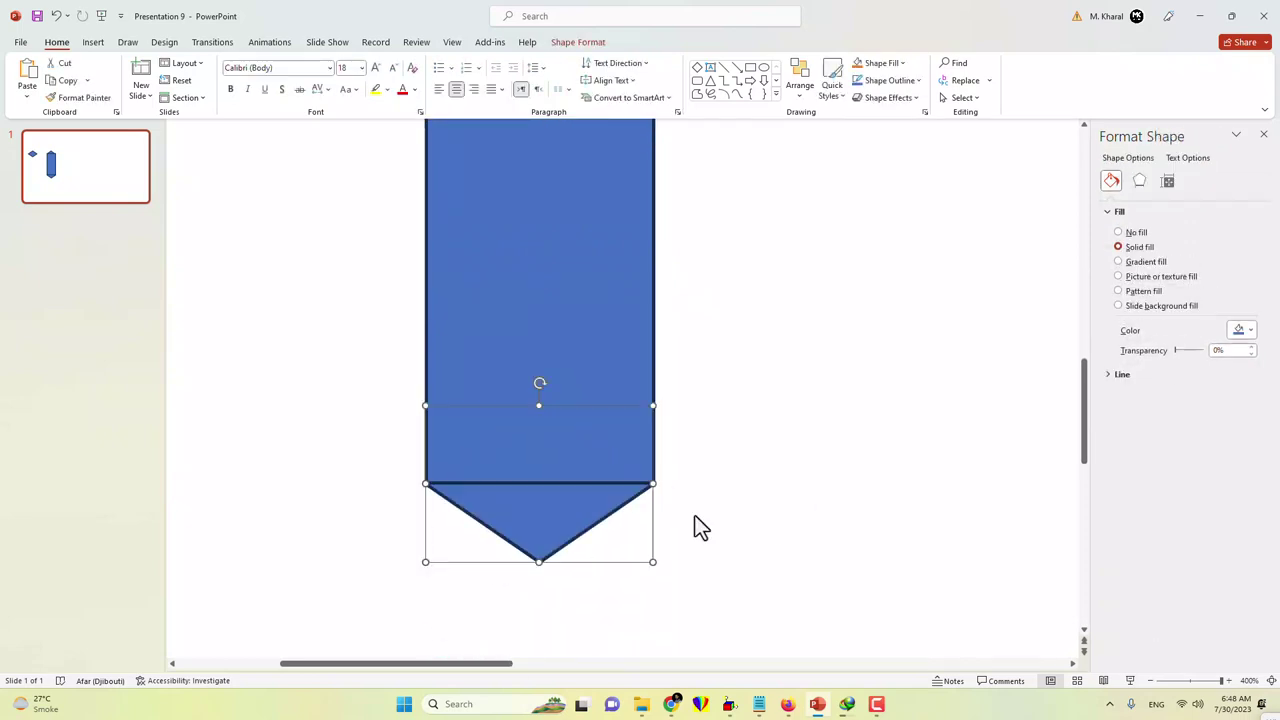
key("Escape")
left_click(537, 500)
left_click_drag(425, 483, 422, 483)
key("Escape")
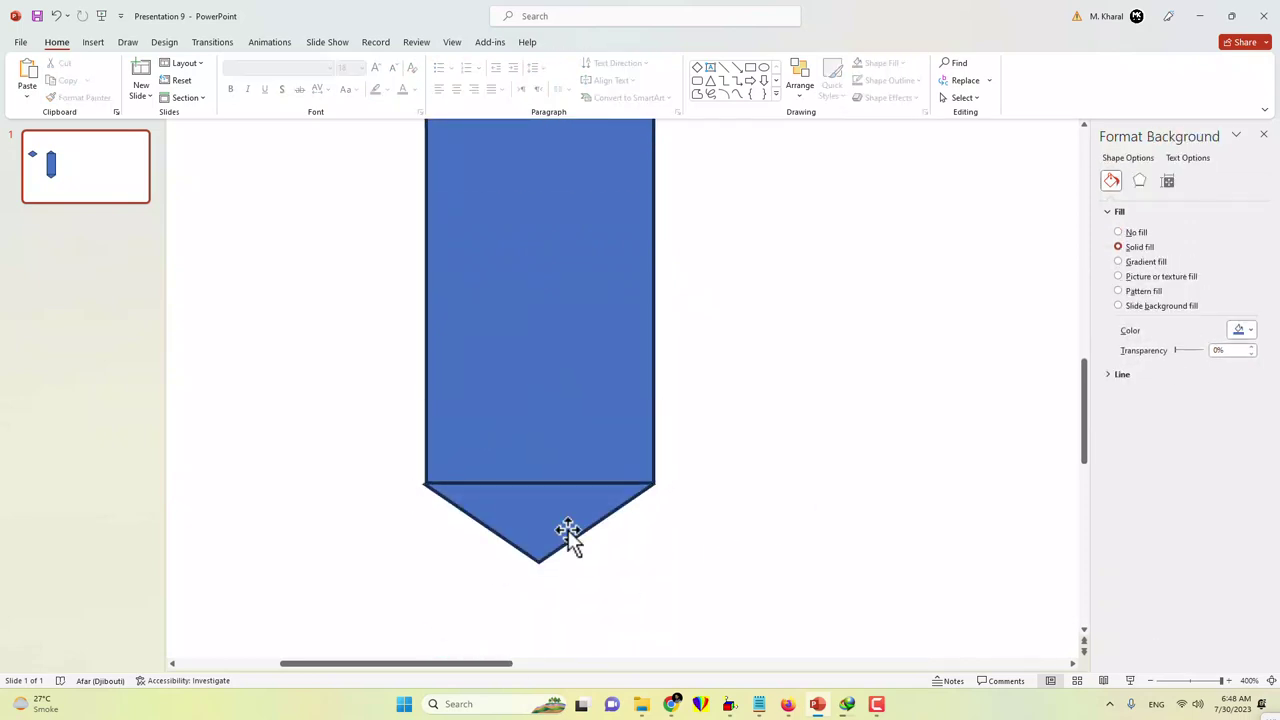
left_click(568, 538)
key("Escape")
scroll(596, 419, "down", 10)
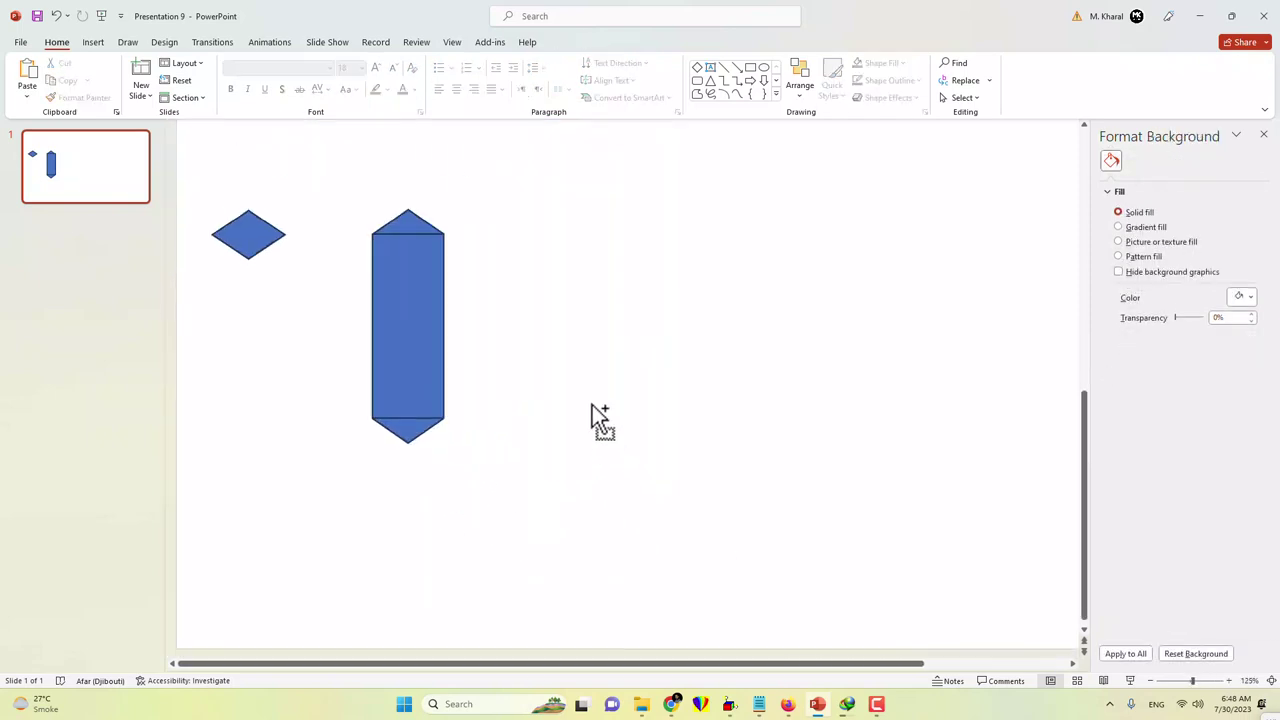
- Set No line on the caps and rectangle of the column
left_click_drag(489, 171, 354, 497)
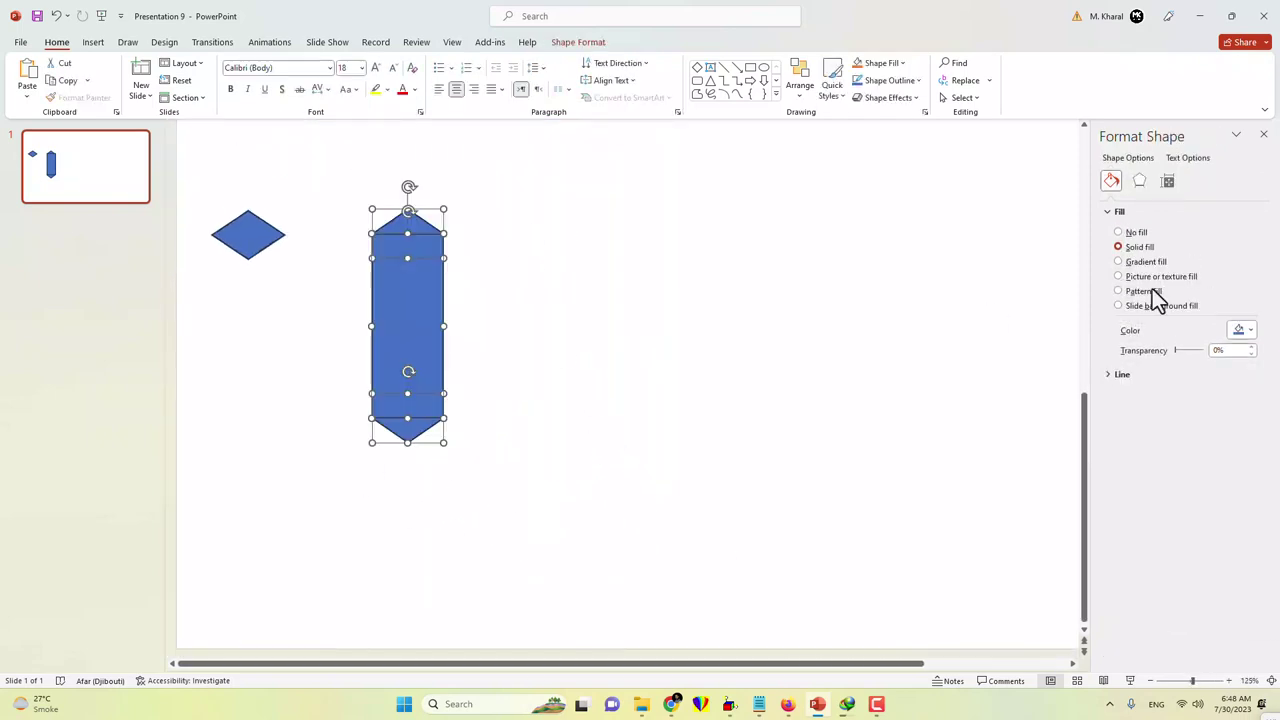
left_click(1113, 373)
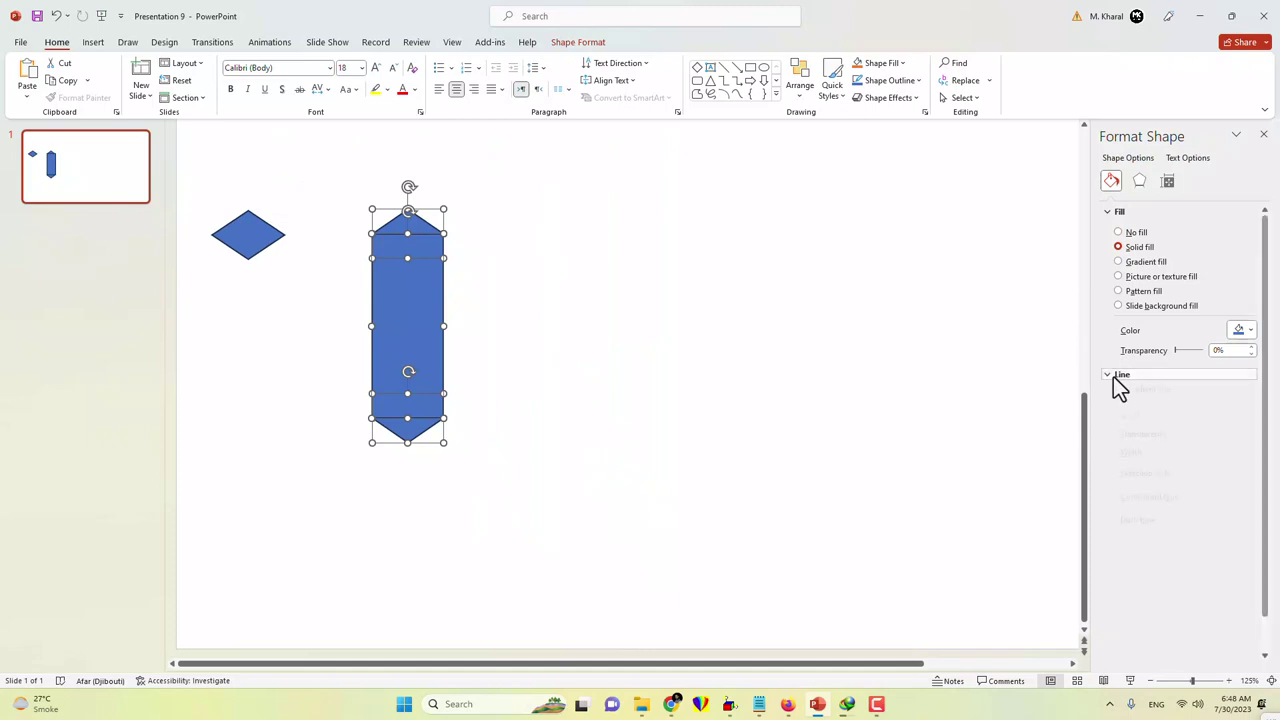
left_click(1119, 395)
left_click(757, 362)
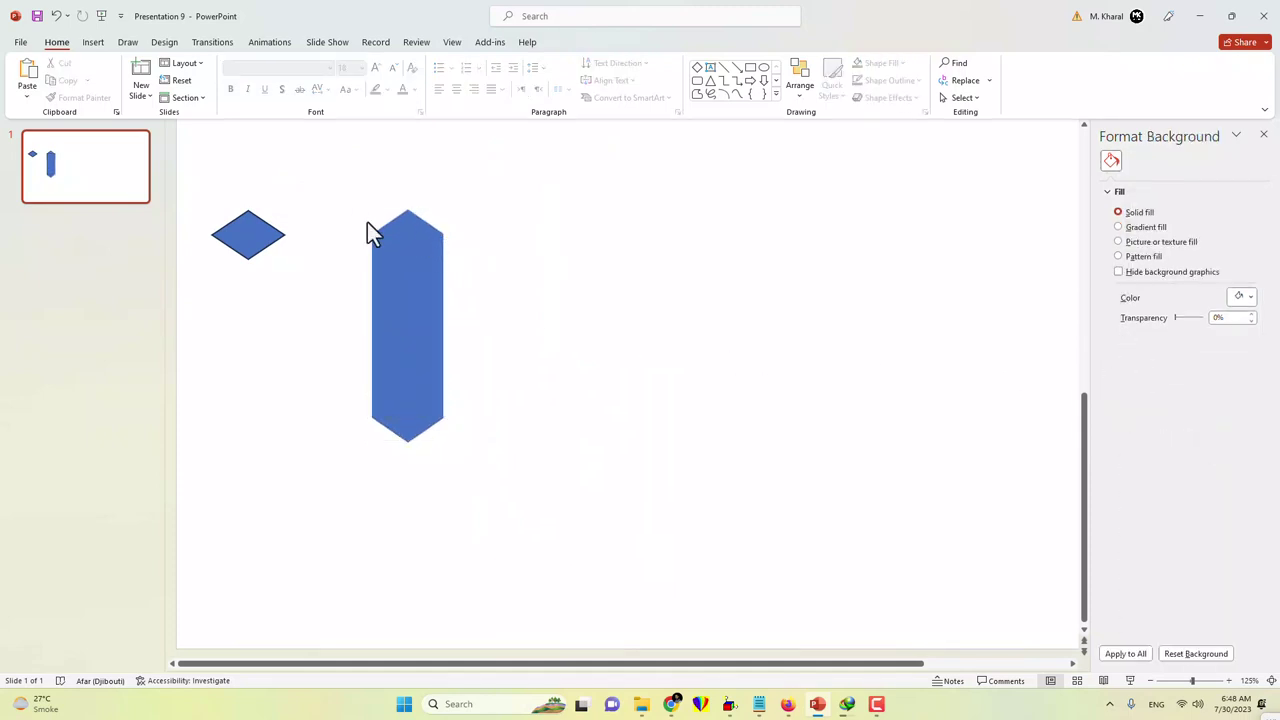
- Merge the column parts into a single shape with Union
left_click_drag(356, 202, 471, 469)
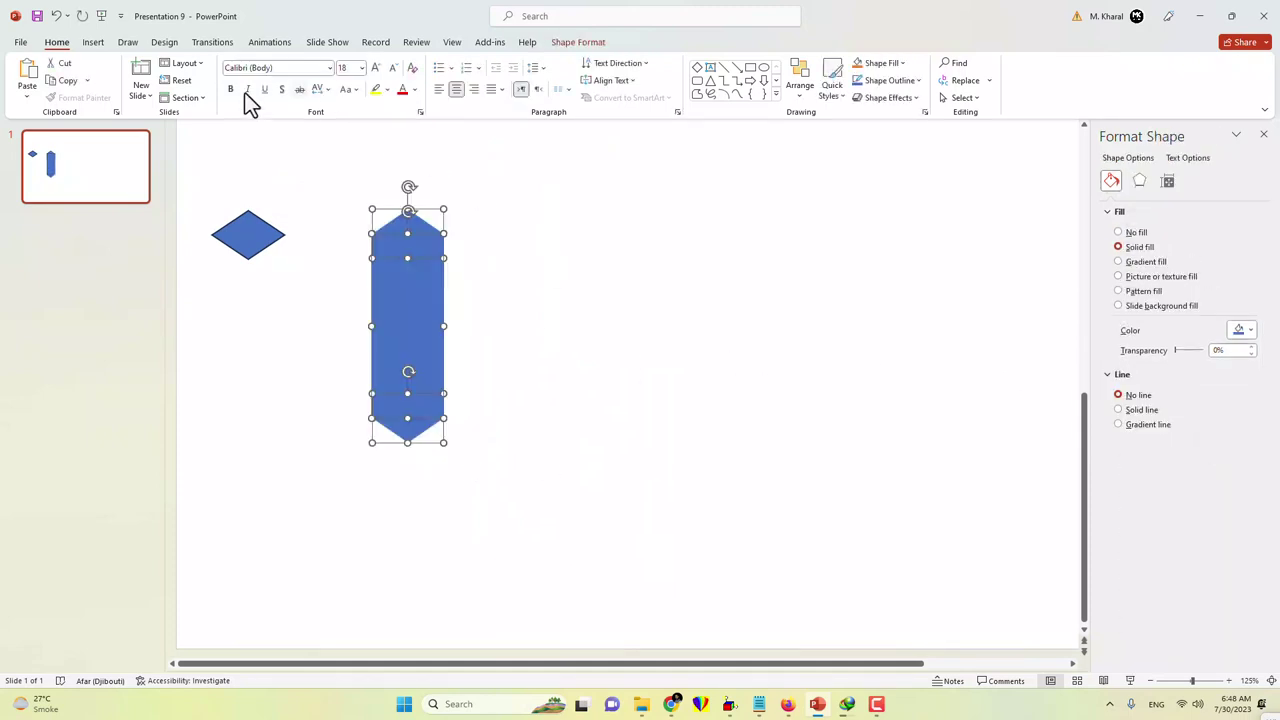
left_click(577, 45)
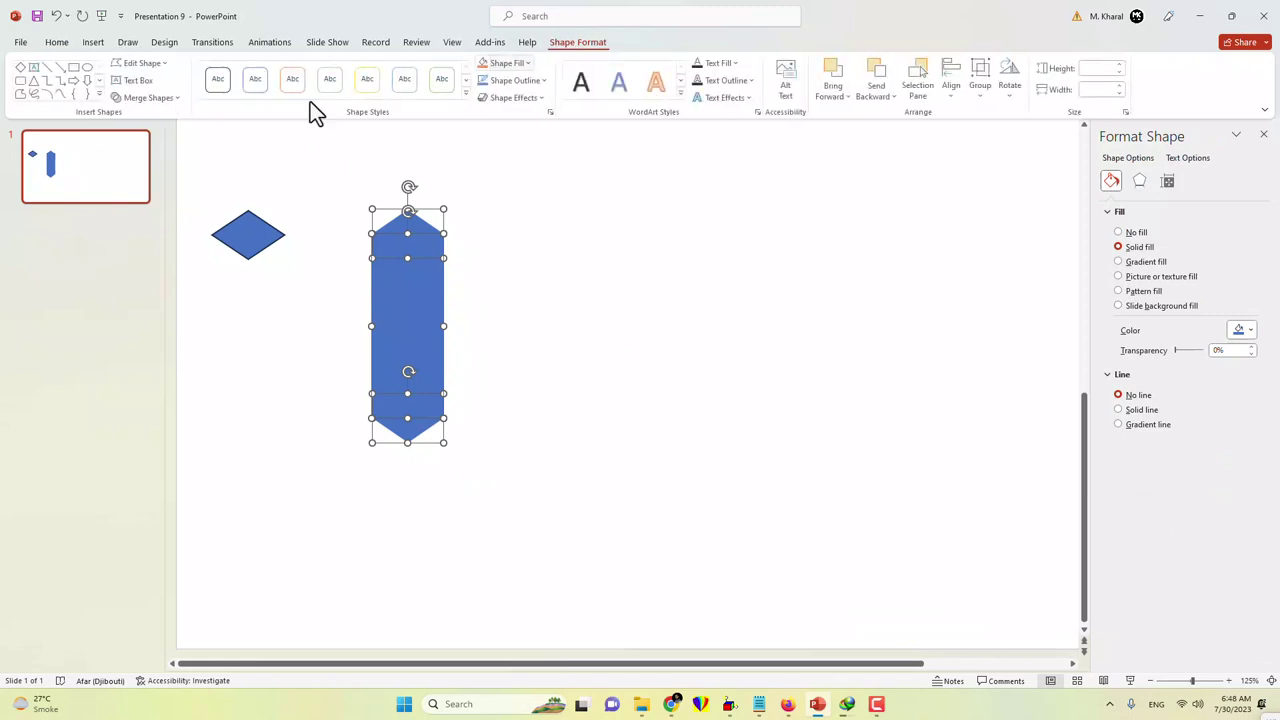
left_click(150, 95)
key("Escape")
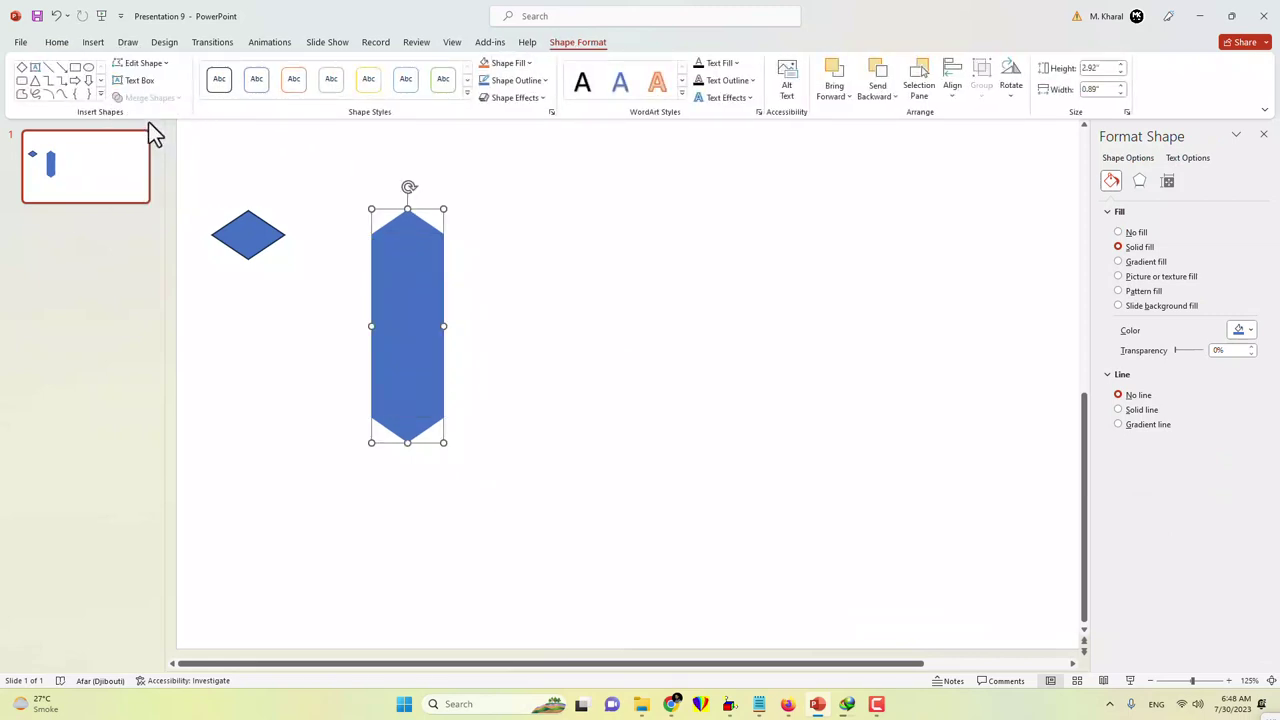
left_click(251, 240)
- Remove the lone diamond's outline, lower the column, and place diamond copies for two more columns
left_click(1118, 395)
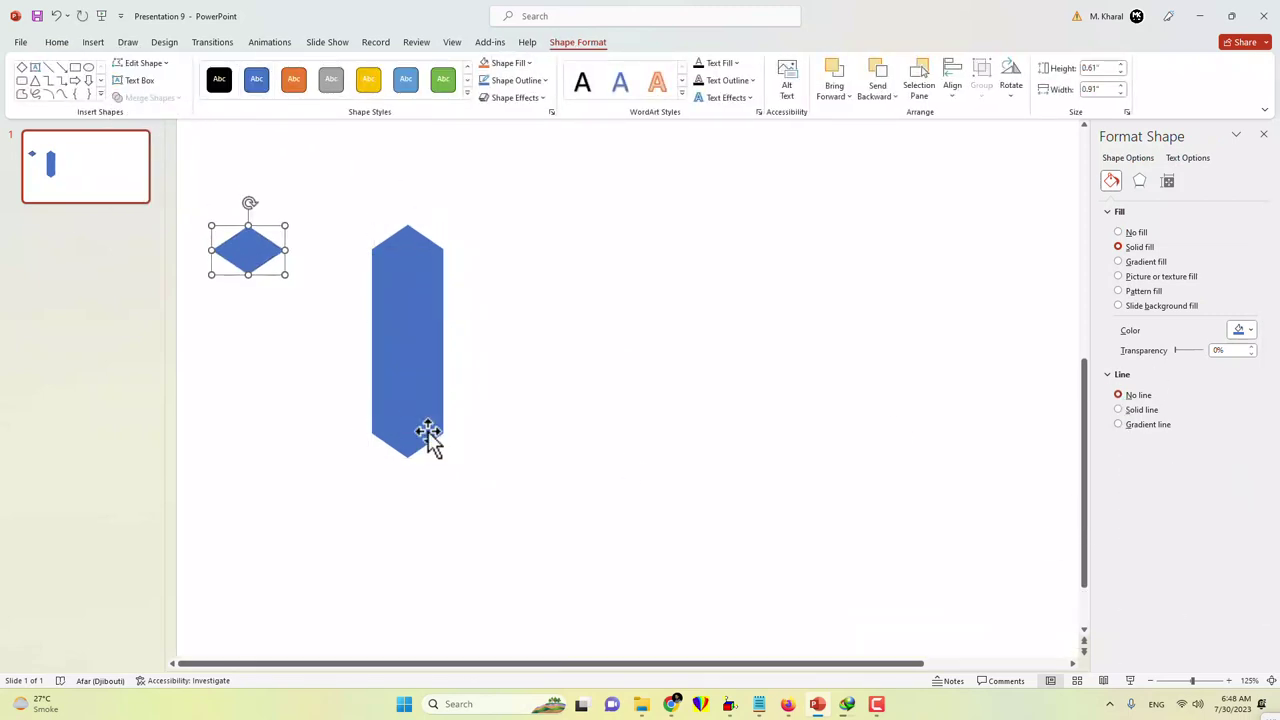
left_click_drag(423, 362, 442, 500)
mouse_move(262, 246)
left_mouse_down()
mouse_move(565, 305)
mouse_move(571, 563)
left_mouse_up()
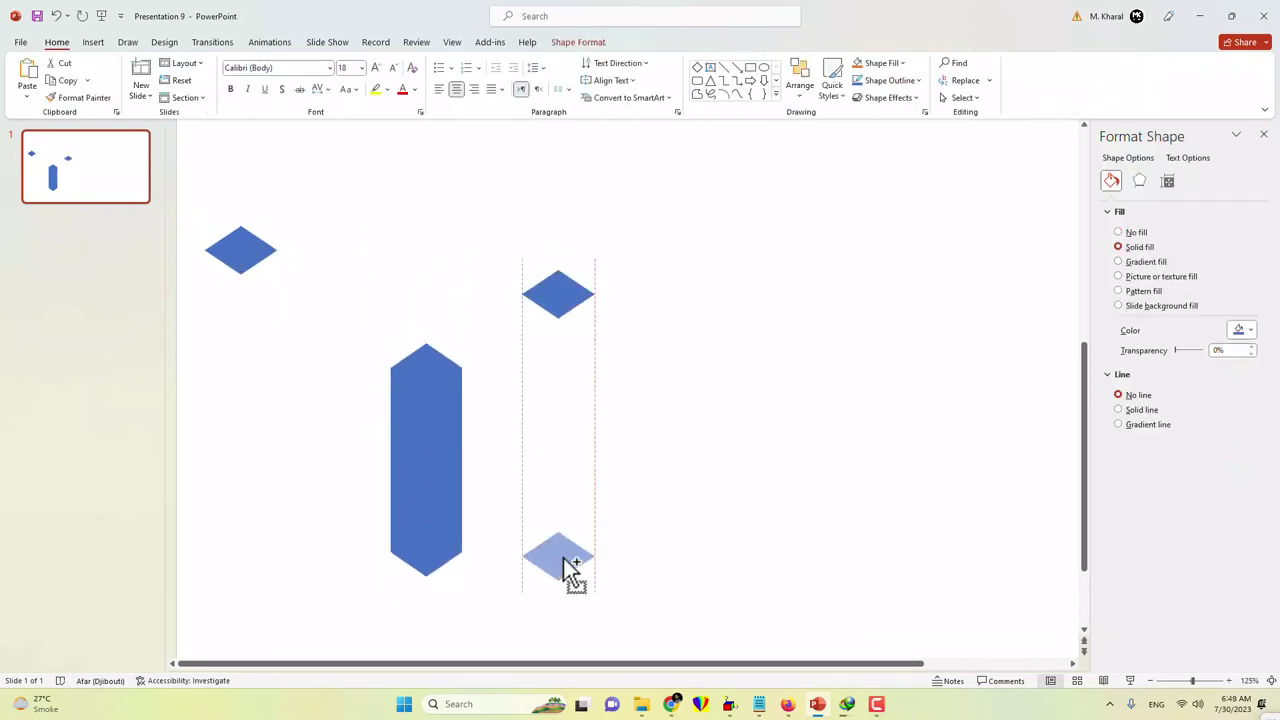
left_click(241, 250, "shift")
left_click_drag(241, 250, 719, 227)
left_click_drag(1033, 540, 734, 559)
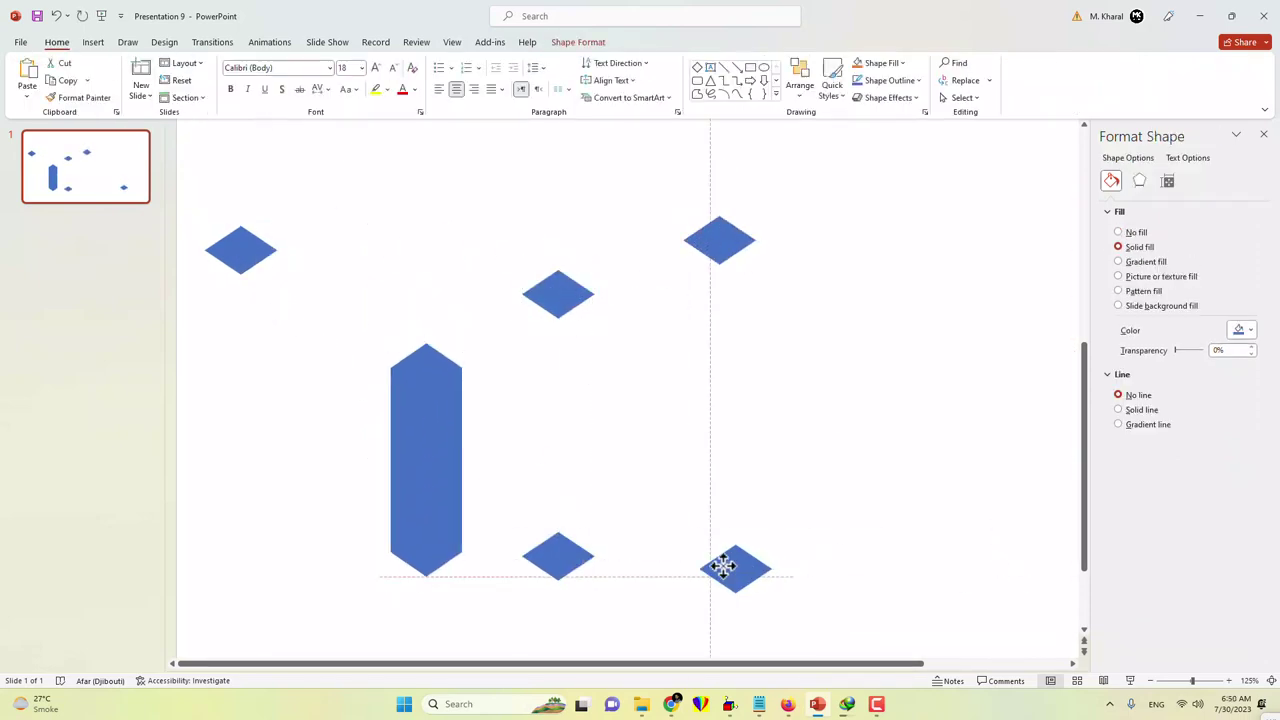
left_click_drag(558, 300, 575, 302)
left_click_drag(719, 237, 737, 250)
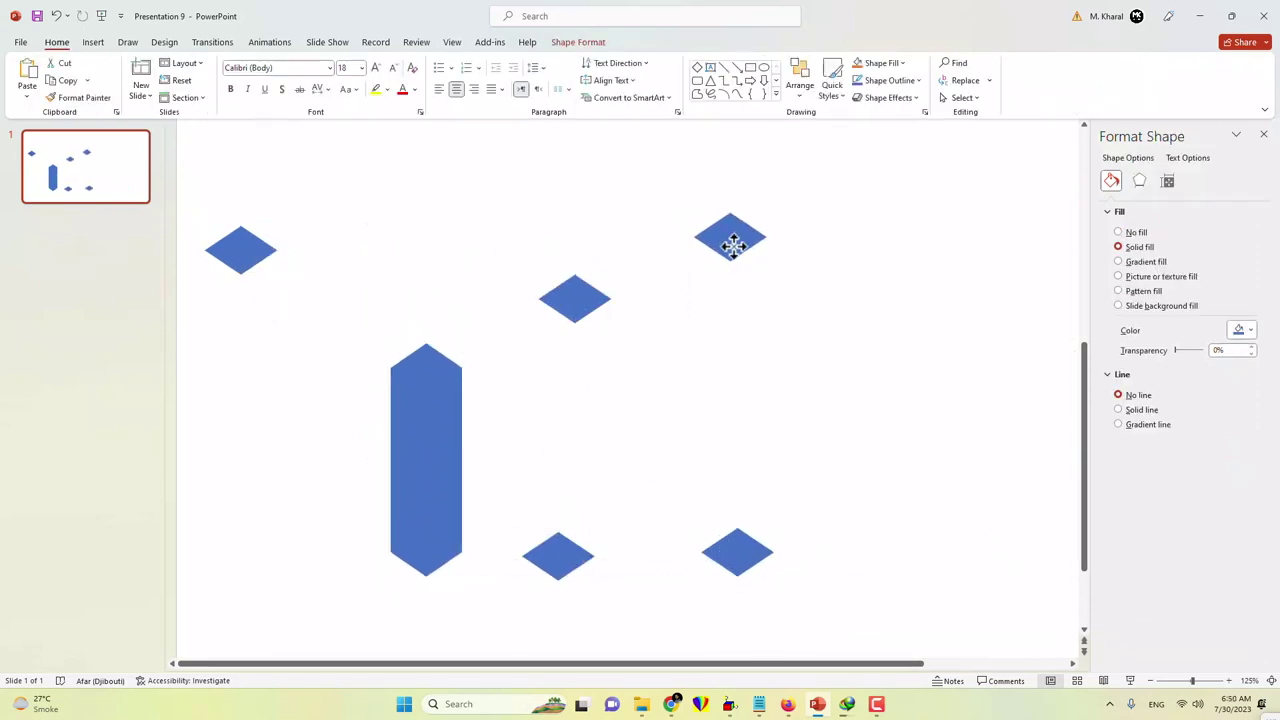
- Draw a rectangle between the middle diamonds and copy a column between the right-hand pair
left_click(93, 42)
left_click(225, 80)
left_click(230, 146)
mouse_move(538, 298)
left_mouse_down()
mouse_move(610, 520)
mouse_move(606, 563)
left_mouse_up()
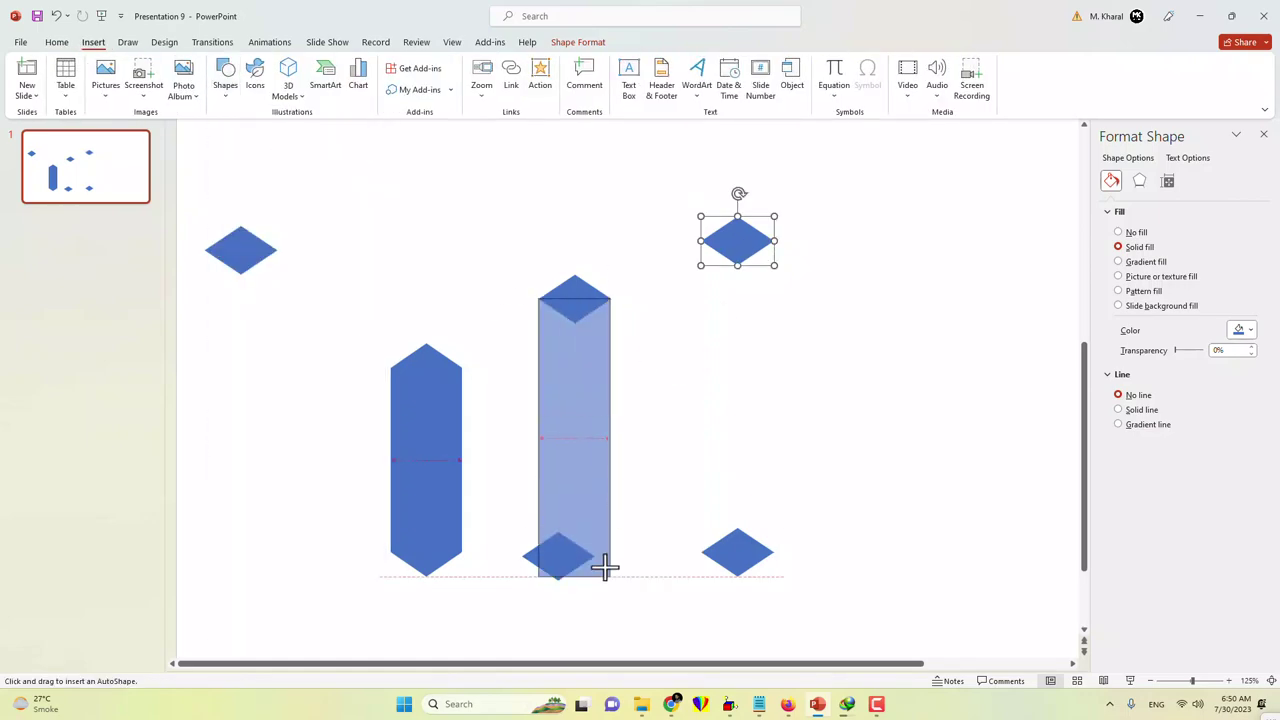
left_click_drag(592, 433, 757, 409)
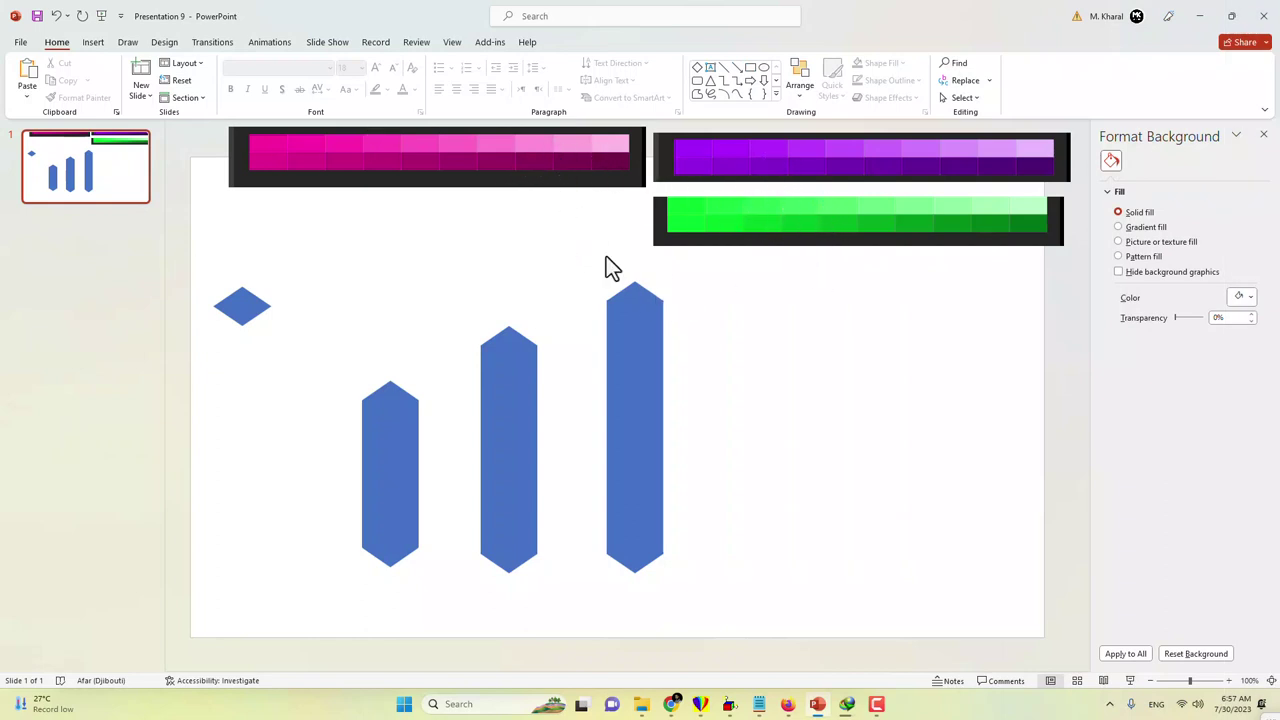
- Give the shortest and middle columns a pink-to-dark-magenta gradient fill
left_click(411, 430)
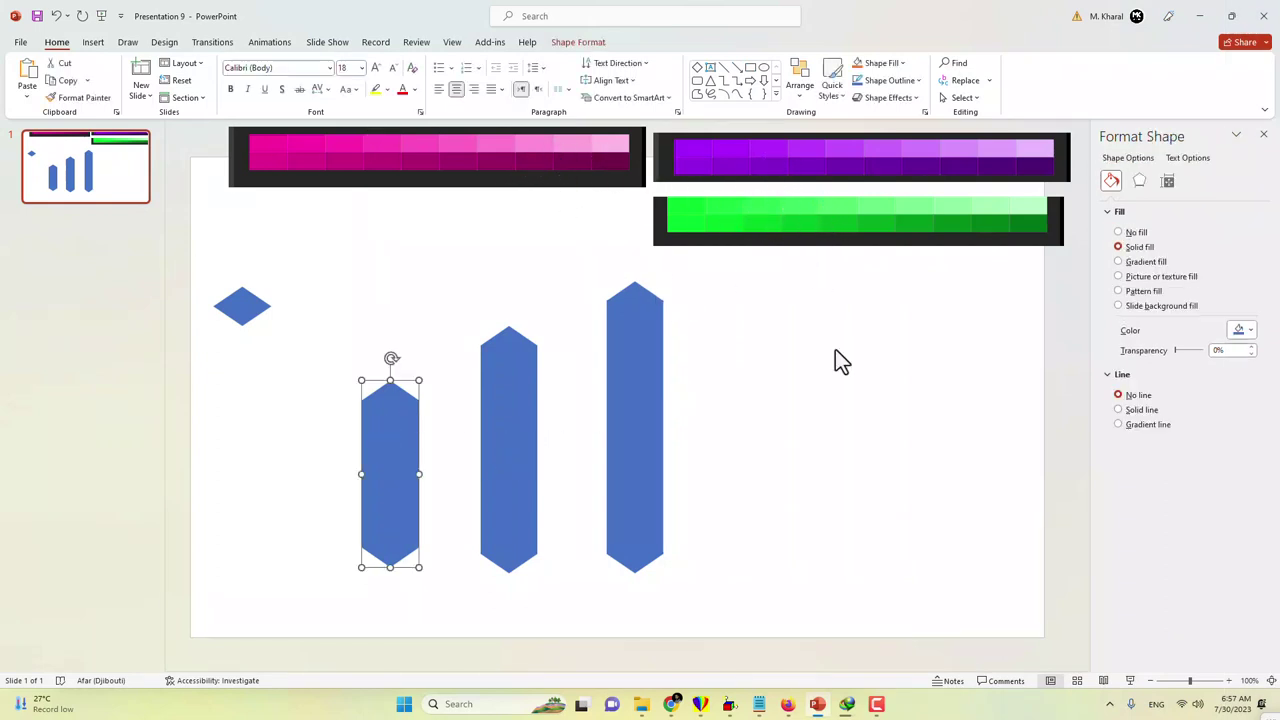
left_click(1119, 276)
left_click(1132, 264)
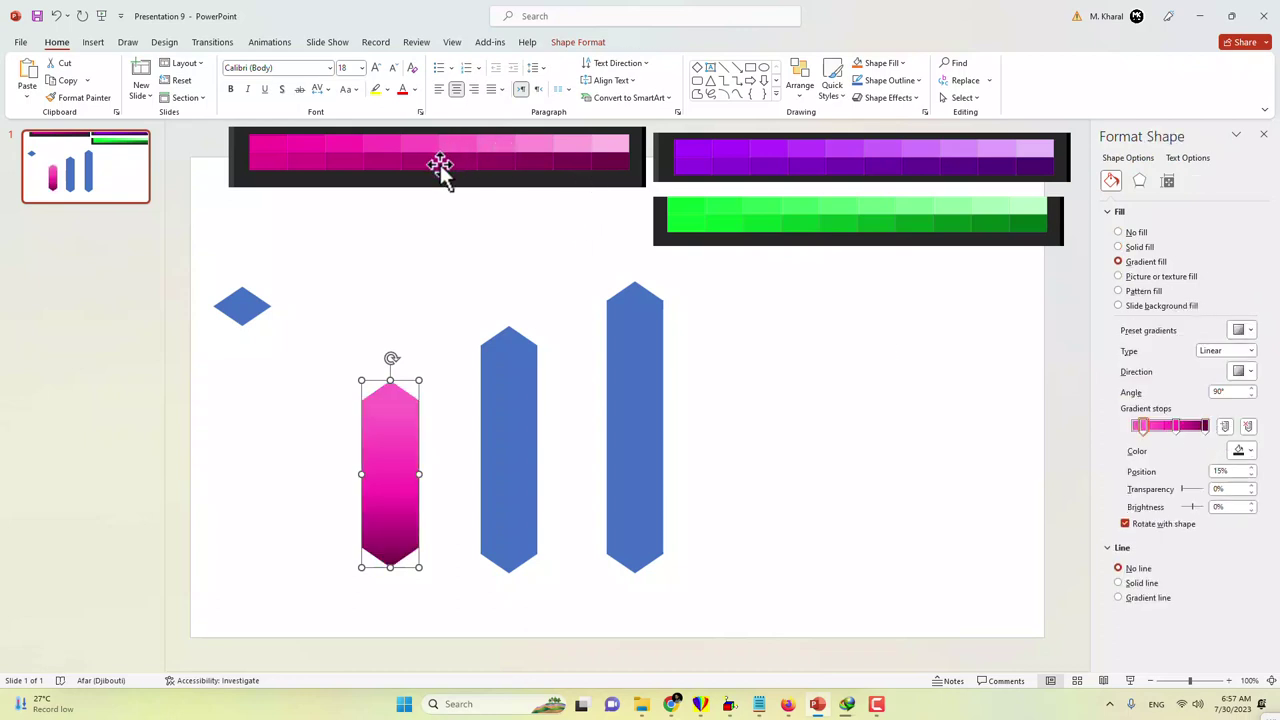
left_click(505, 435)
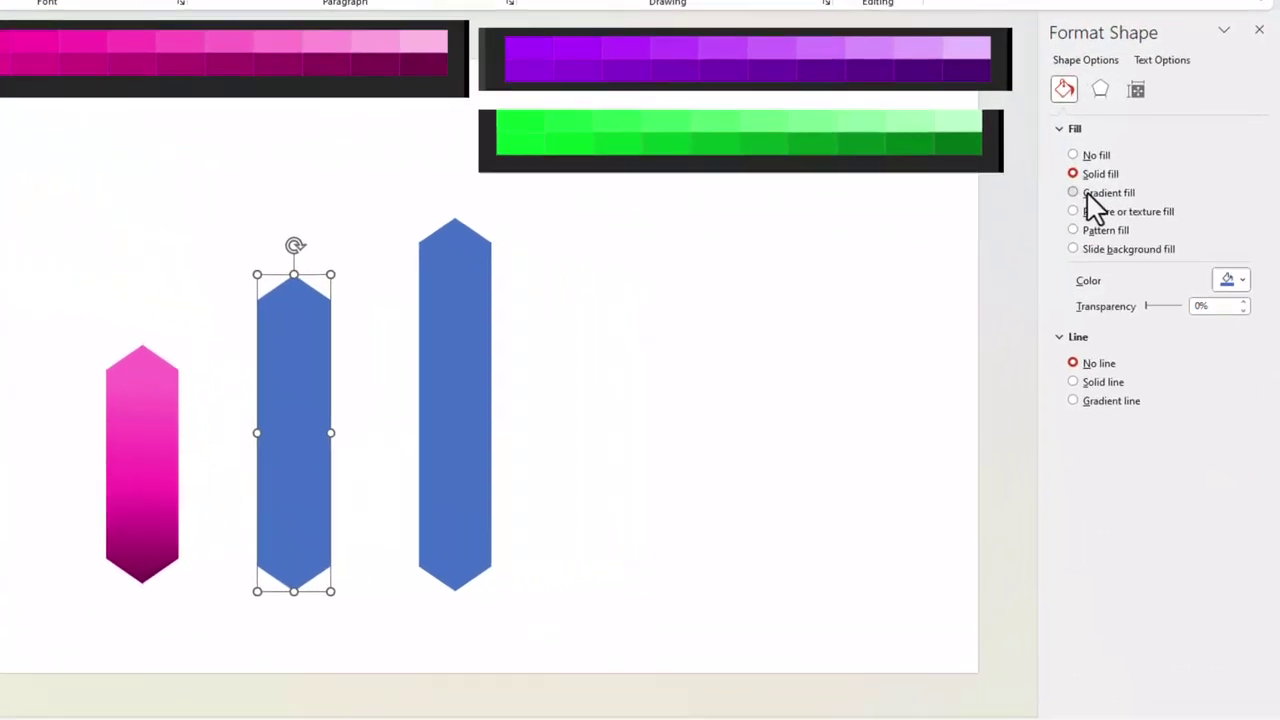
left_click(1120, 262)
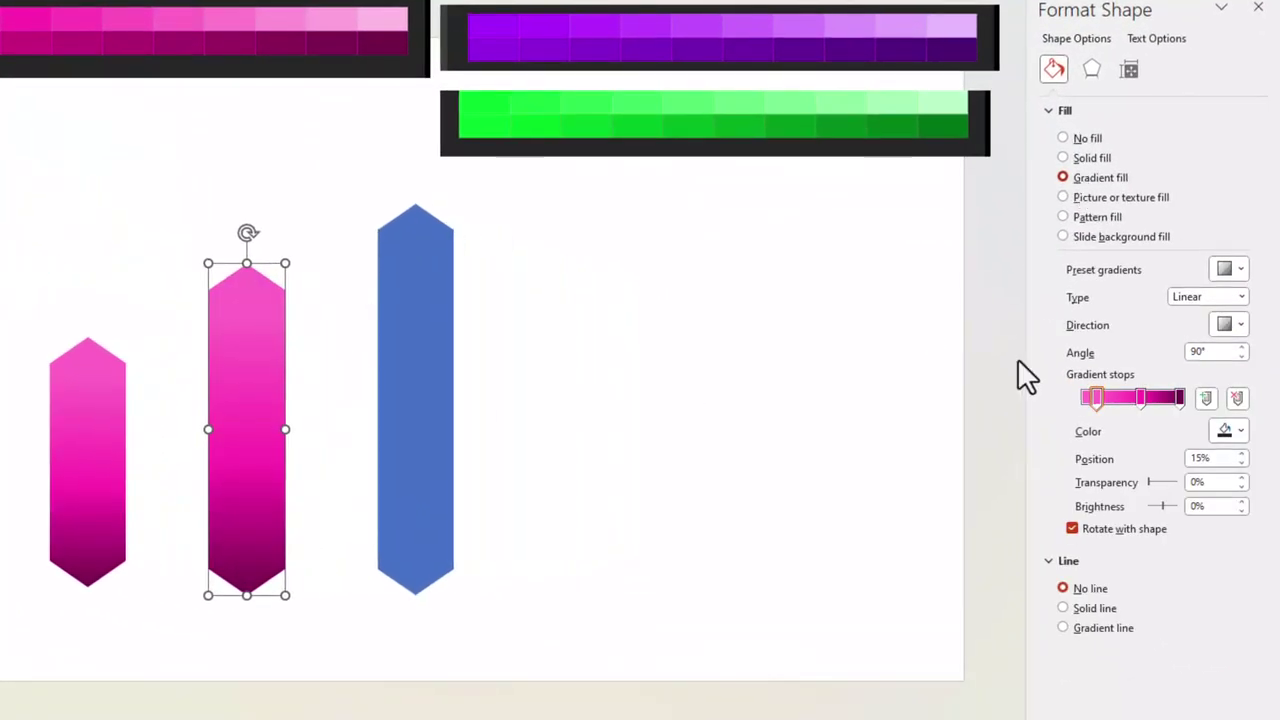
- Set the last and middle gradient stops to colours sampled from the swatch strips with the Eyedropper
left_click(1231, 430)
left_click(1177, 698)
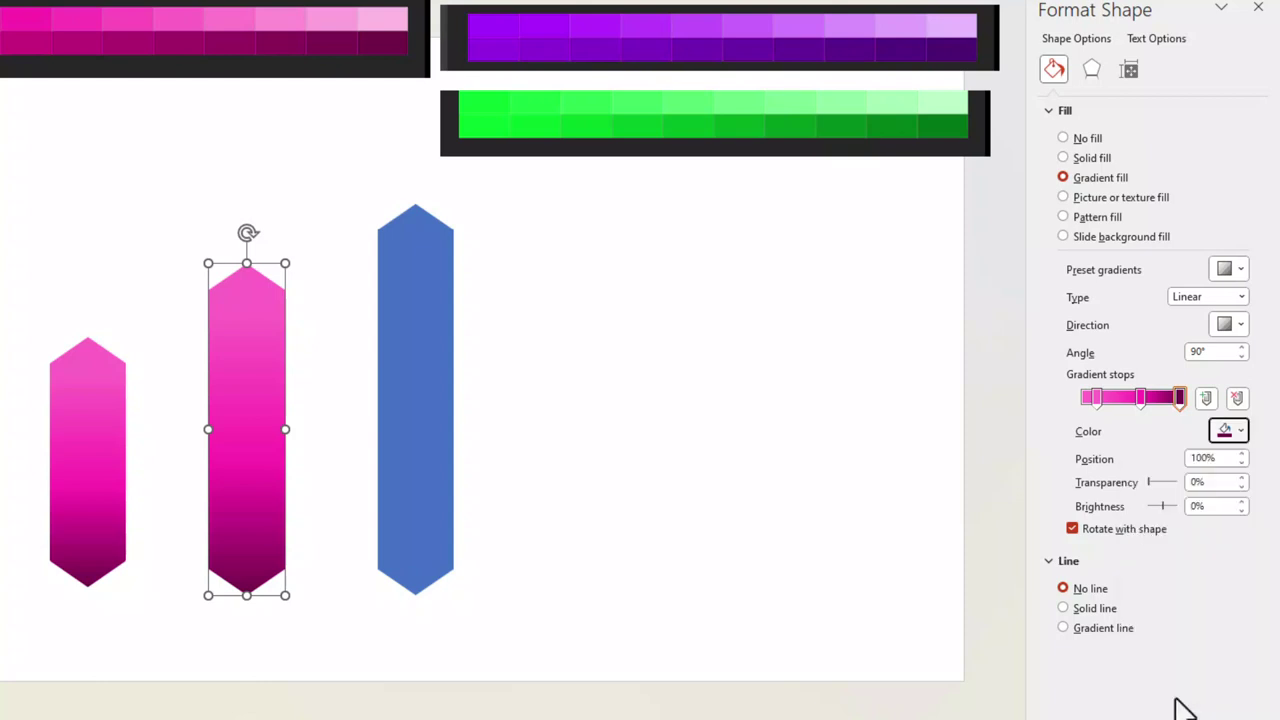
left_click(944, 128)
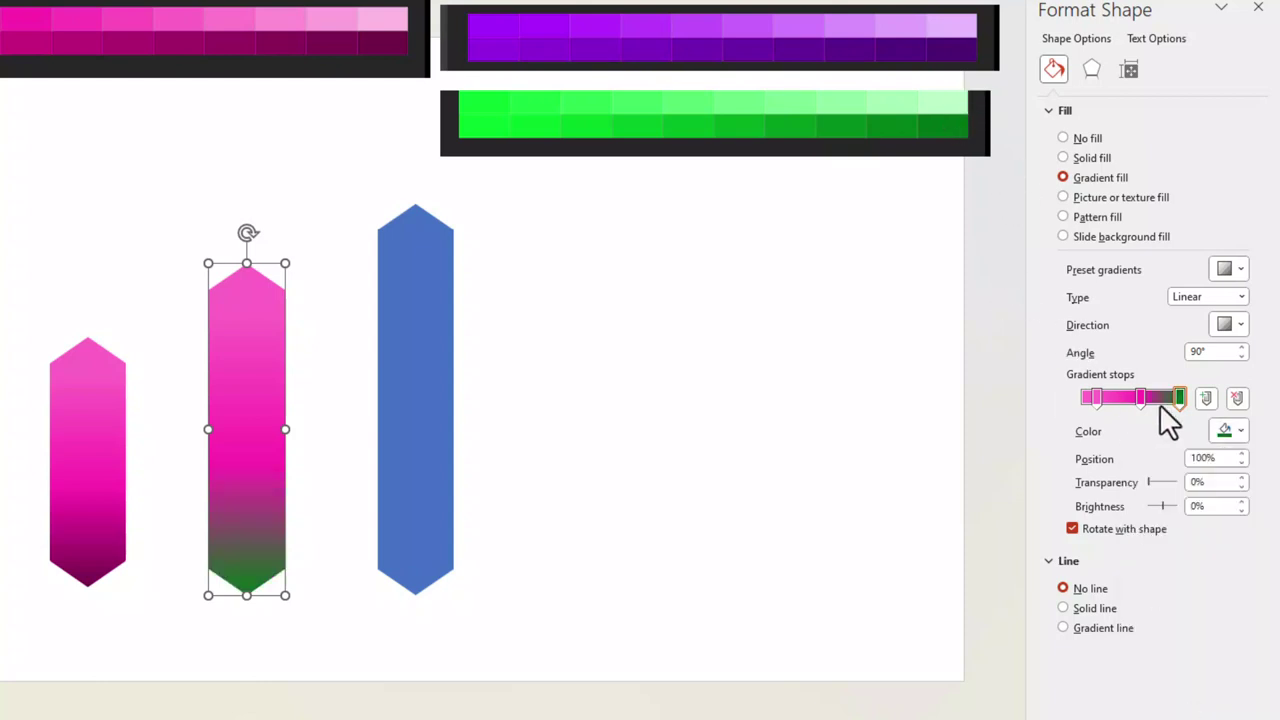
left_click(1230, 436)
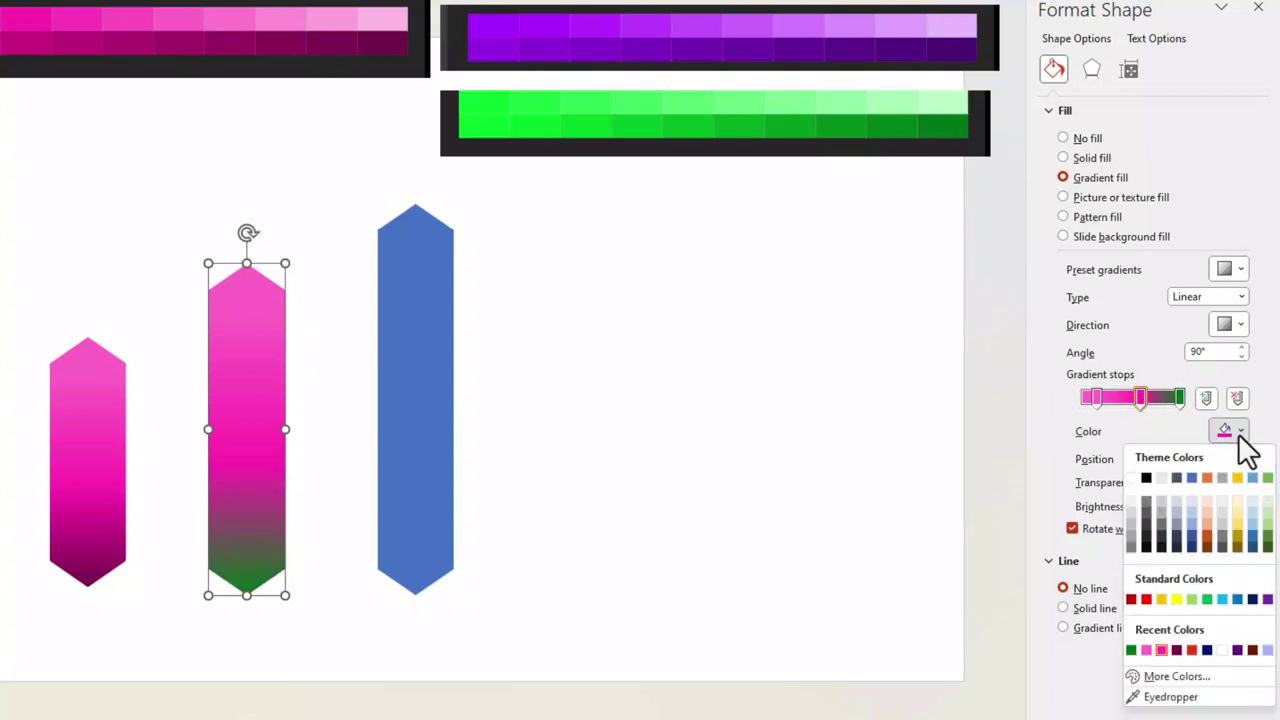
left_click(1190, 698)
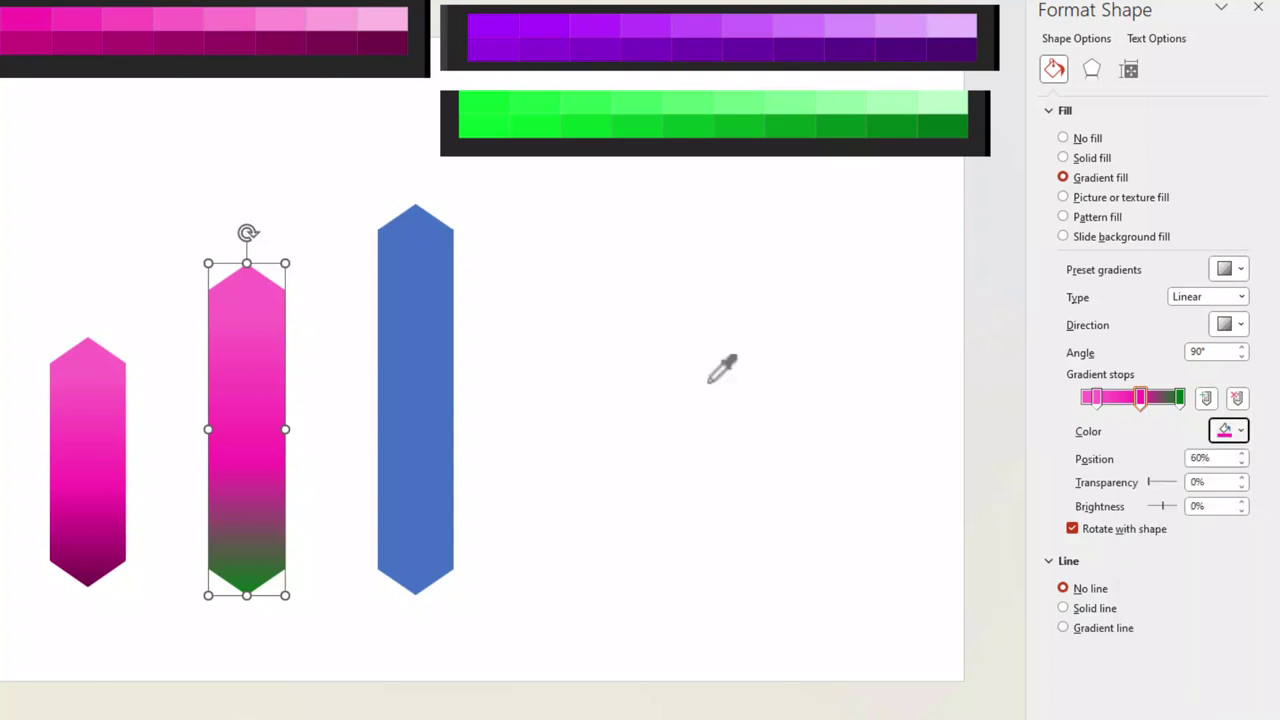
left_click(593, 125)
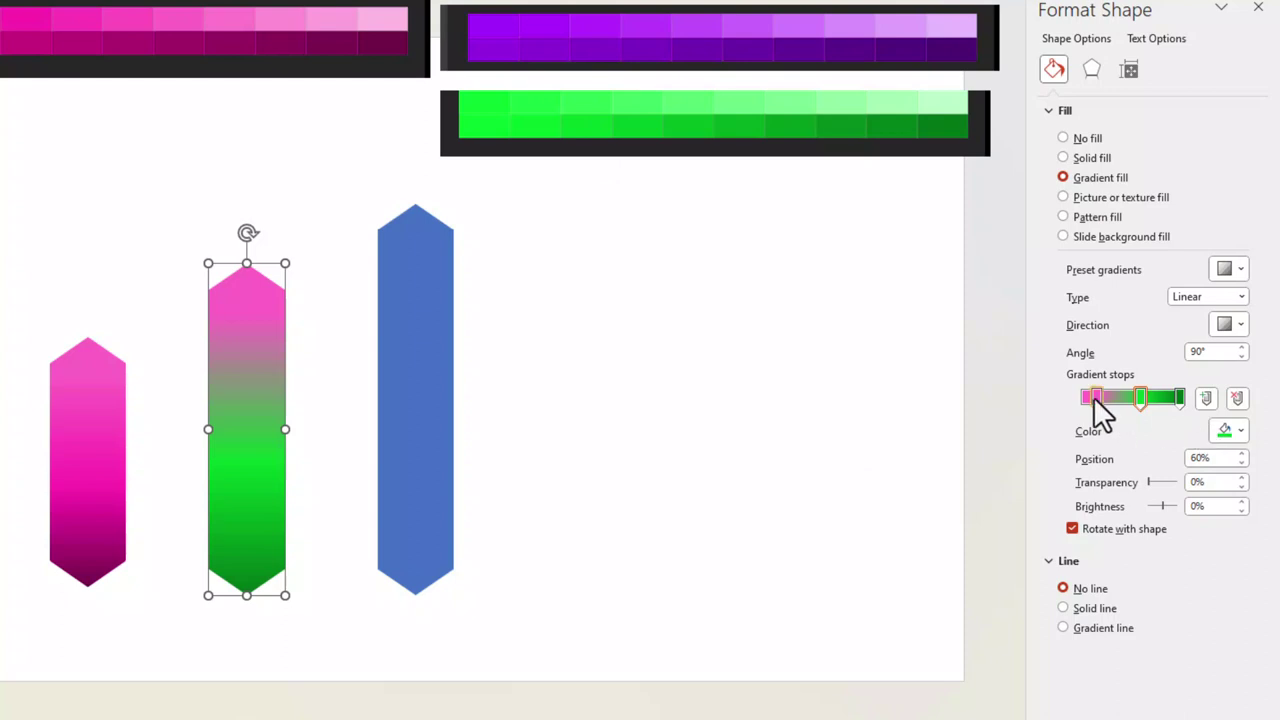
- Set the top gradient stop from a swatch and place a blue diamond copy atop the first bar
left_click(1244, 434)
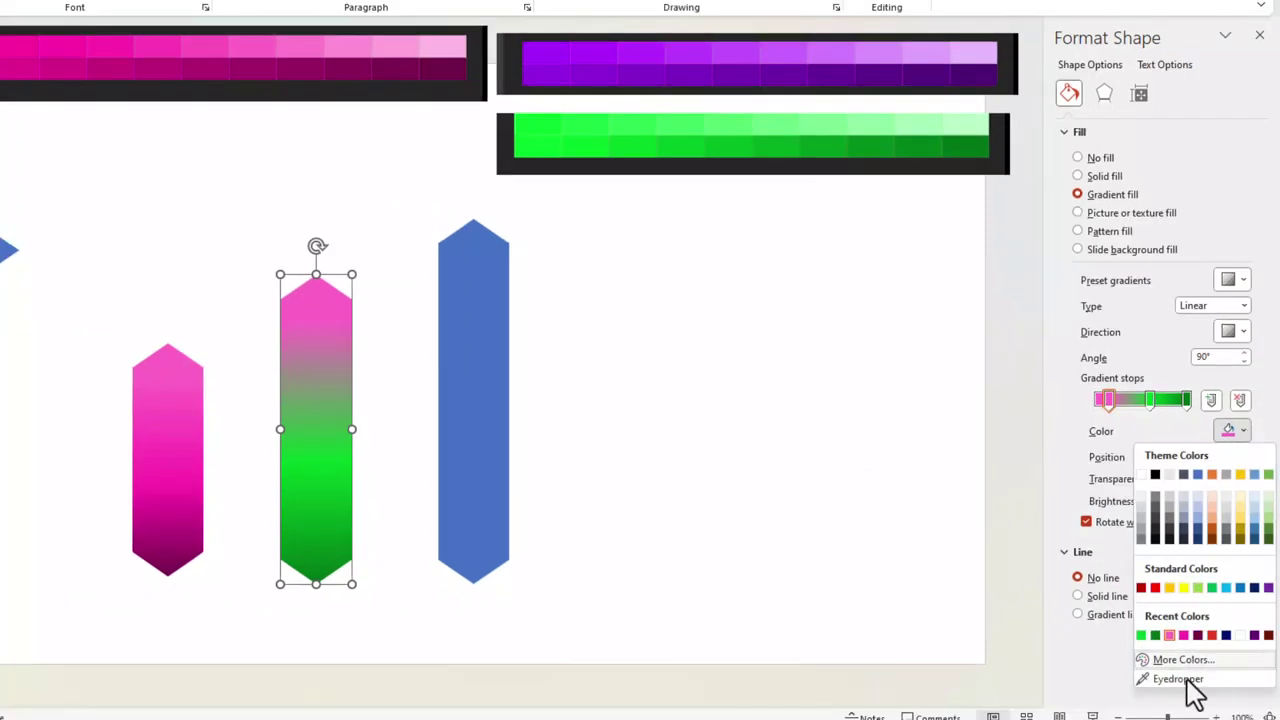
key("Escape")
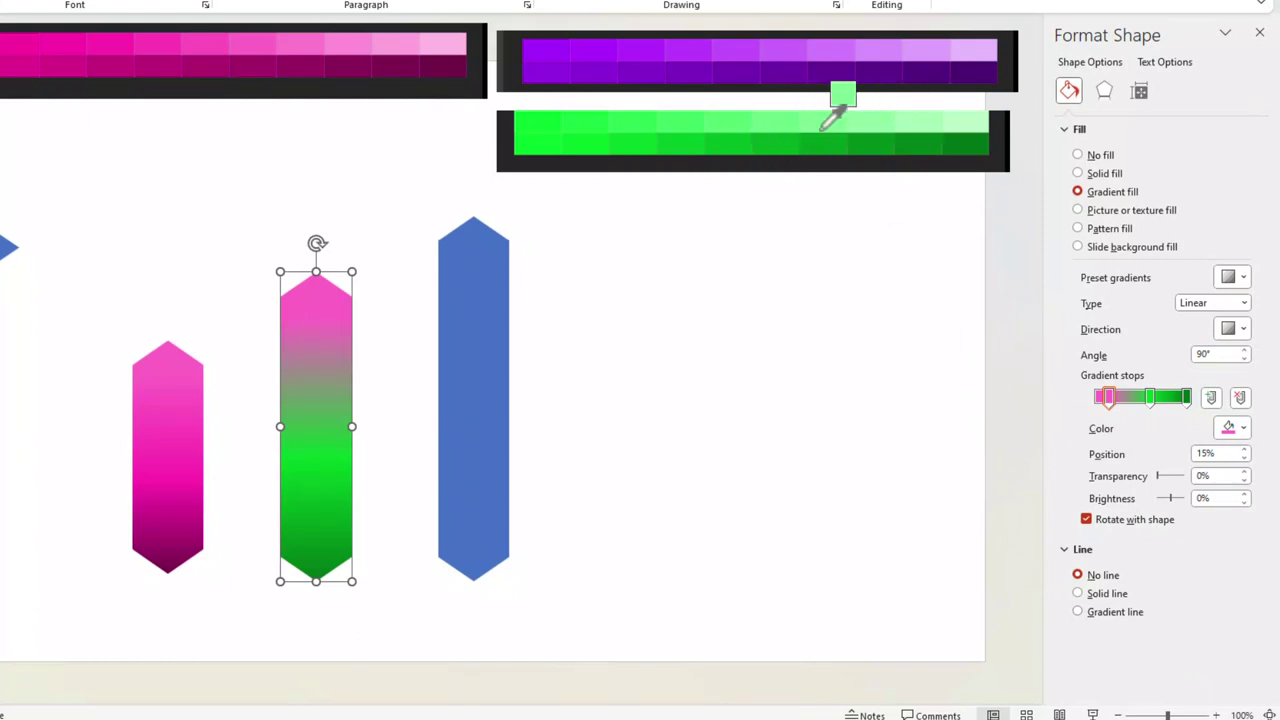
left_click(821, 128)
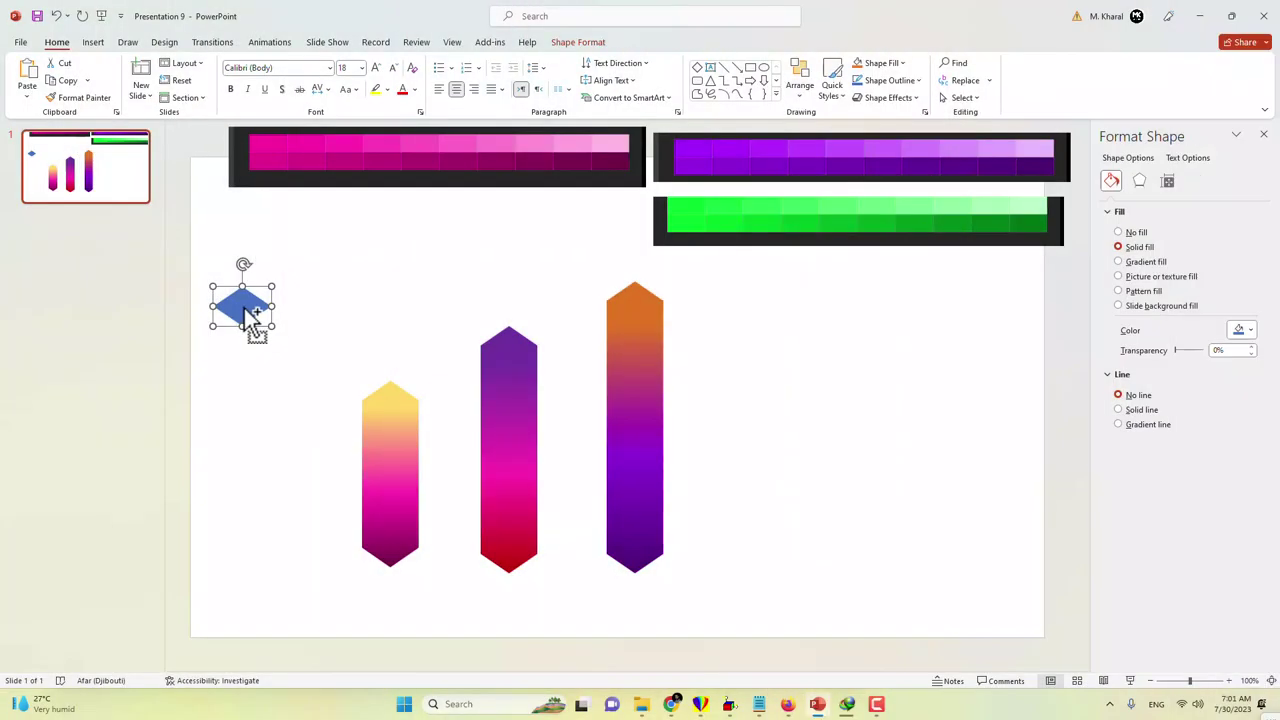
mouse_move(245, 308)
left_mouse_down()
mouse_move(400, 415)
mouse_move(398, 391)
left_mouse_up()
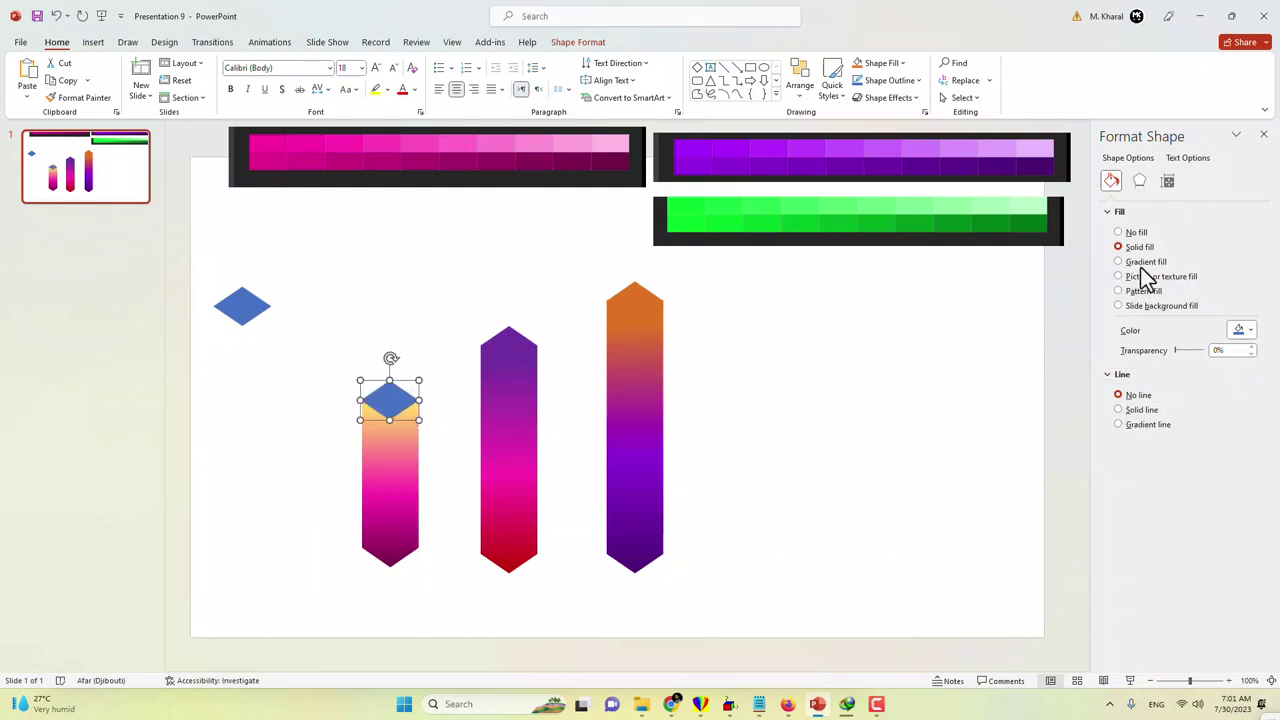
- Colour the first bar's diamond cap pale yellow
left_click(1249, 333)
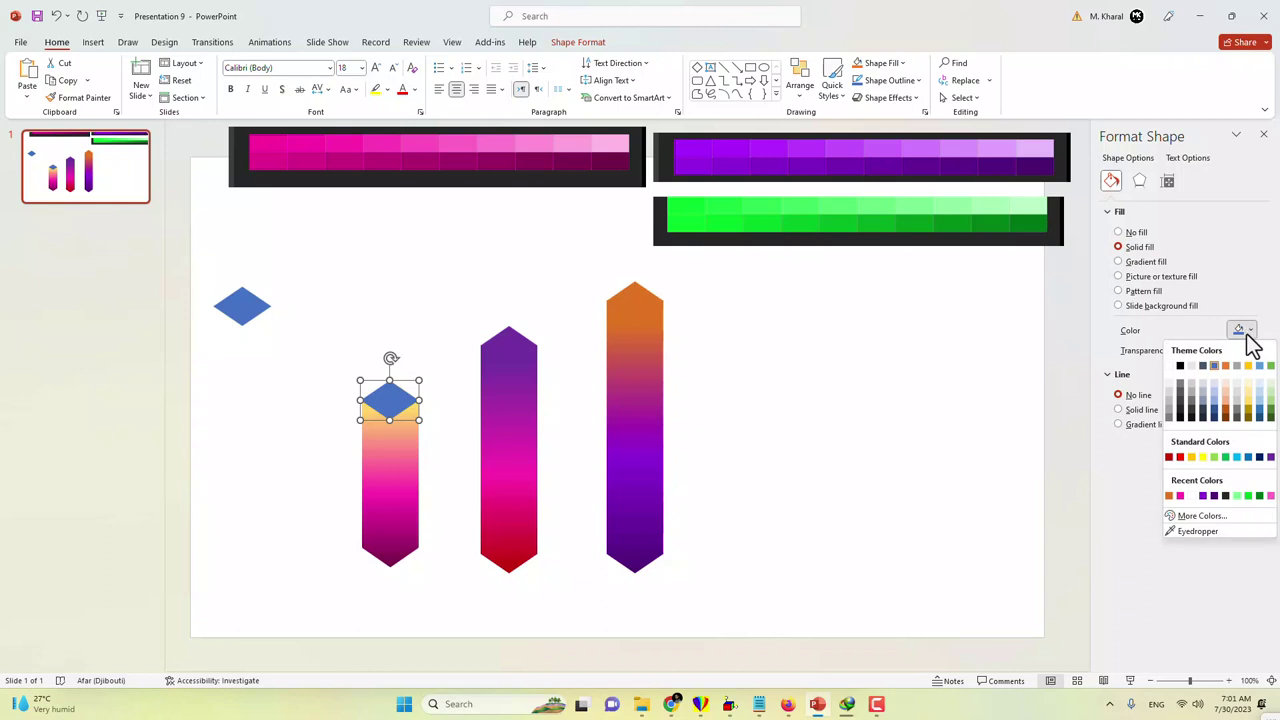
left_click(1248, 387)
left_click(832, 450)
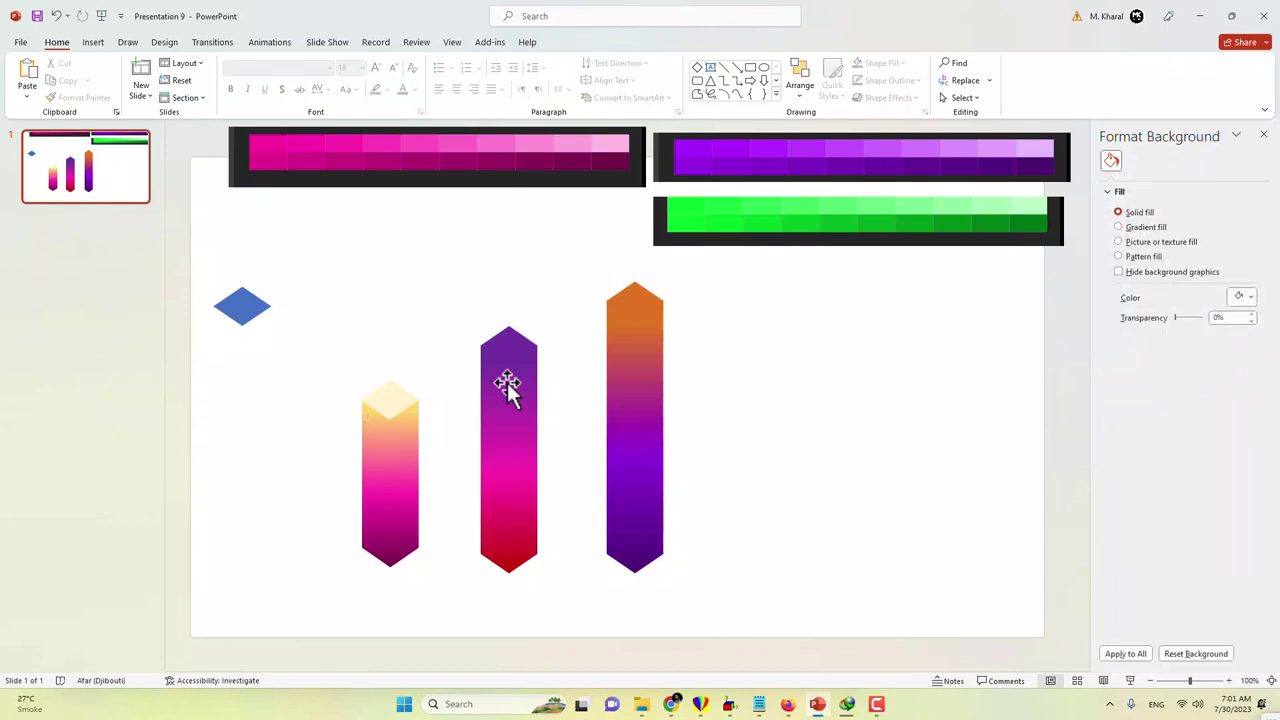
- Place a diamond copy atop the purple bar and colour it lilac from the purple swatch
left_click_drag(237, 310, 506, 352)
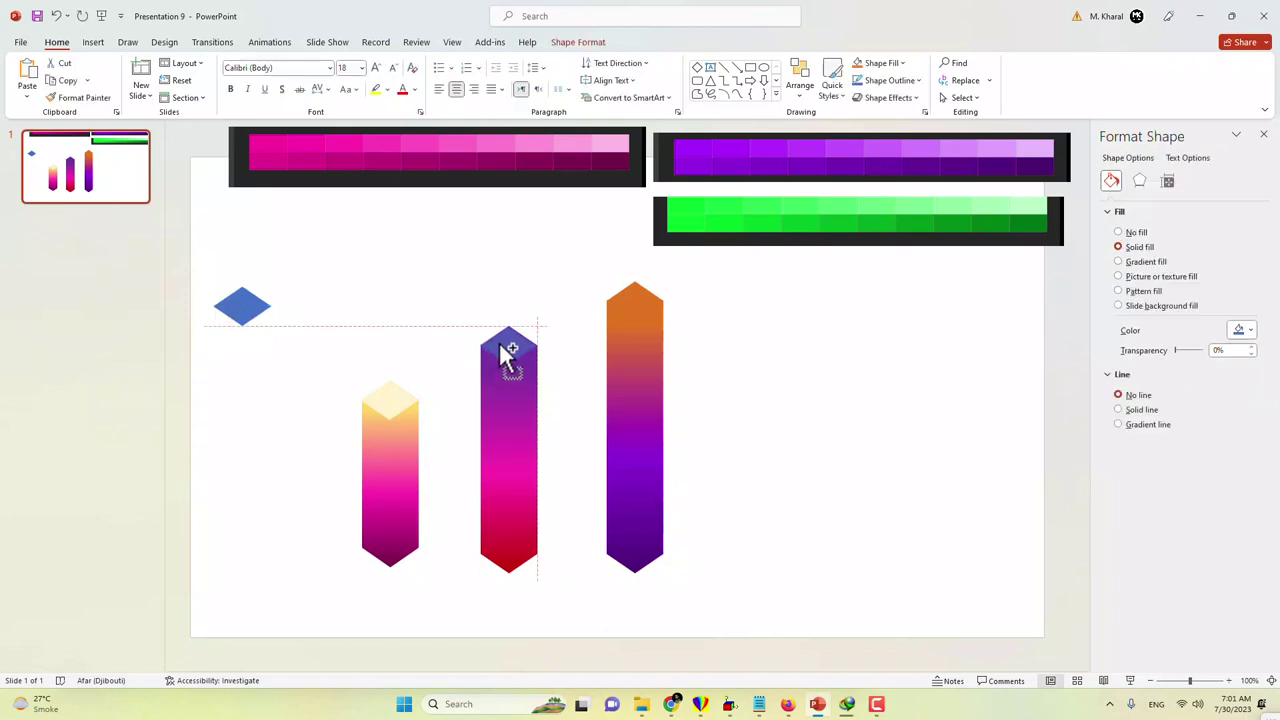
left_click(481, 300)
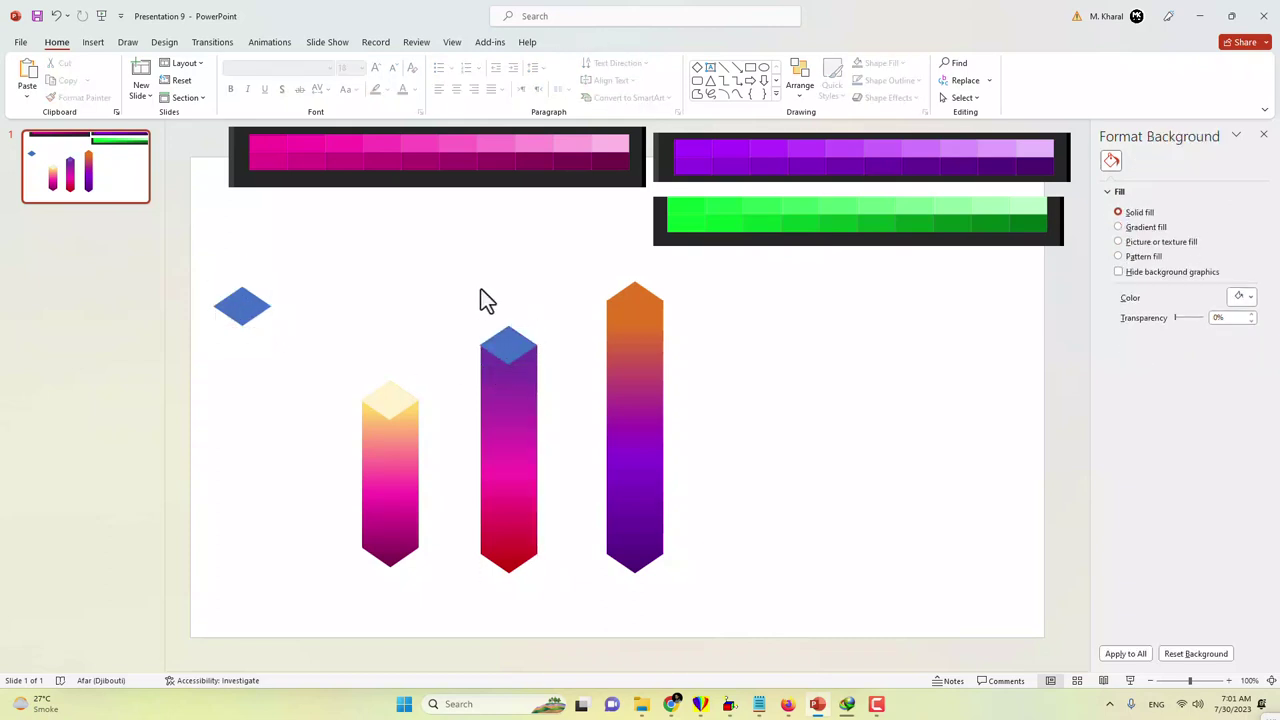
left_click(509, 345)
left_click(1250, 331)
left_click(1035, 490)
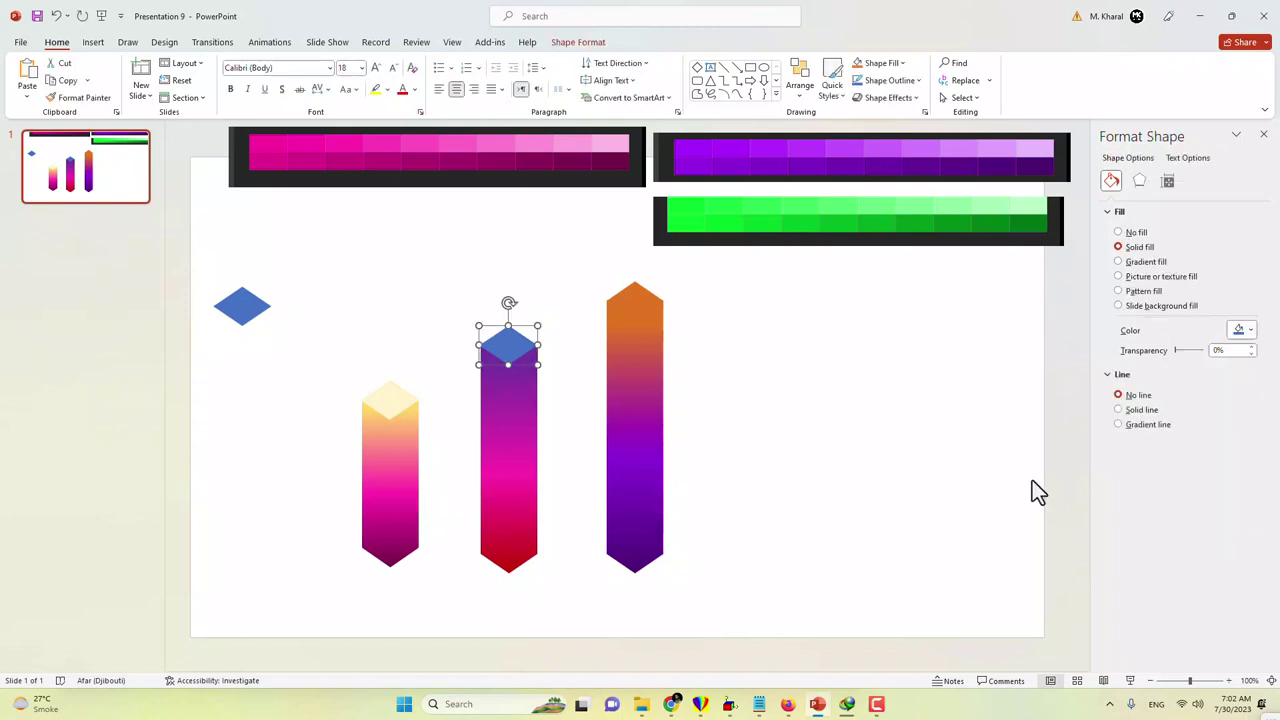
left_click(1030, 148)
- Place a third diamond copy atop the orange bar as its cap
mouse_move(242, 306)
left_mouse_down()
mouse_move(594, 320)
mouse_move(641, 300)
left_mouse_up()
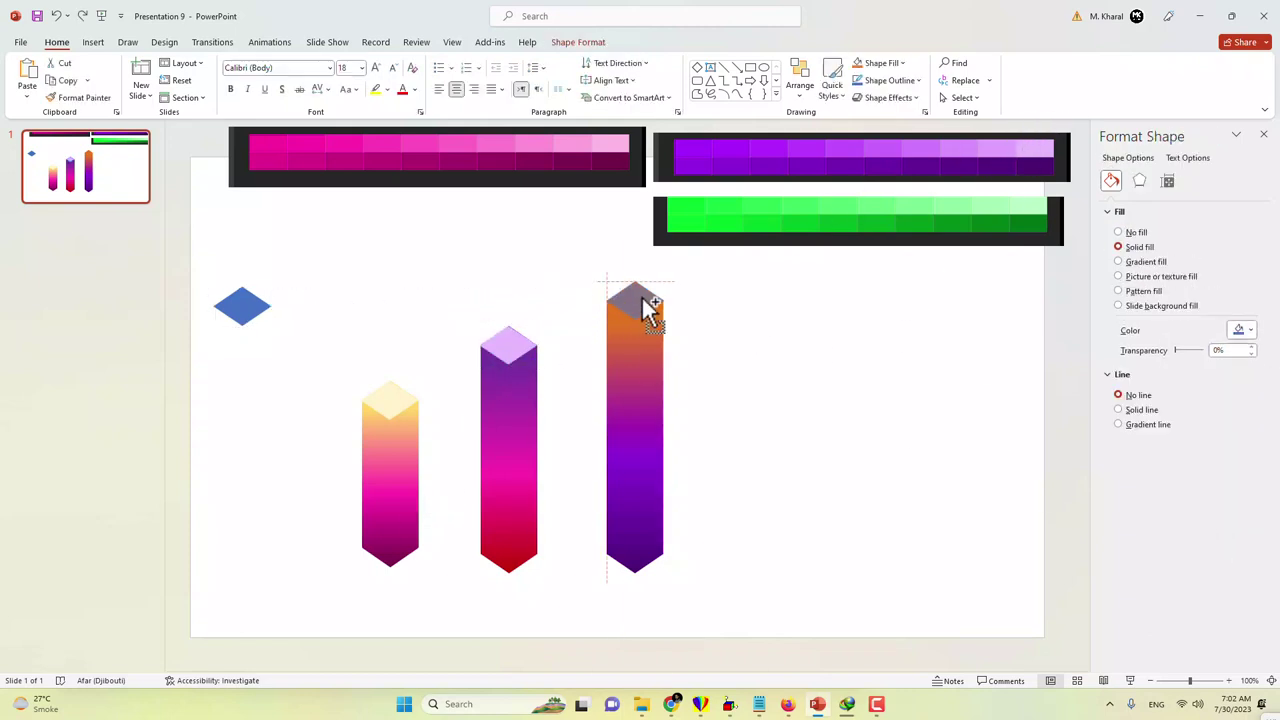
left_click(732, 372)
left_click(645, 299)
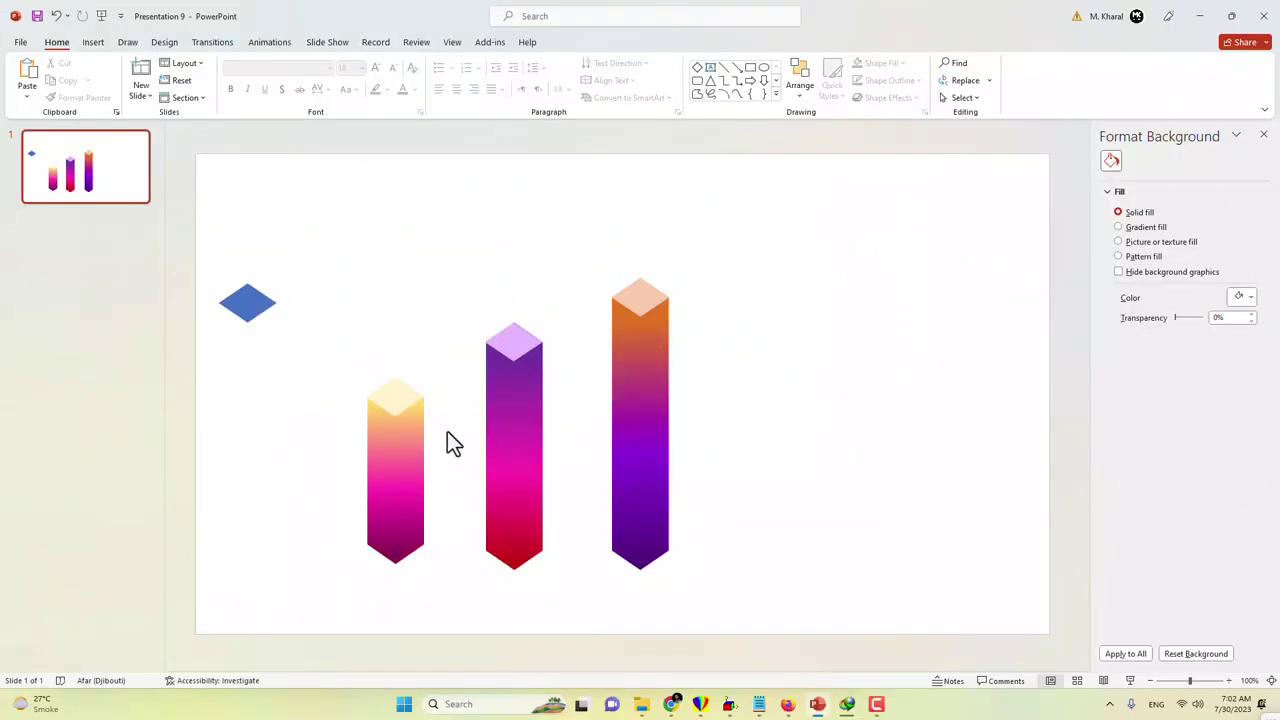
left_click(405, 415)
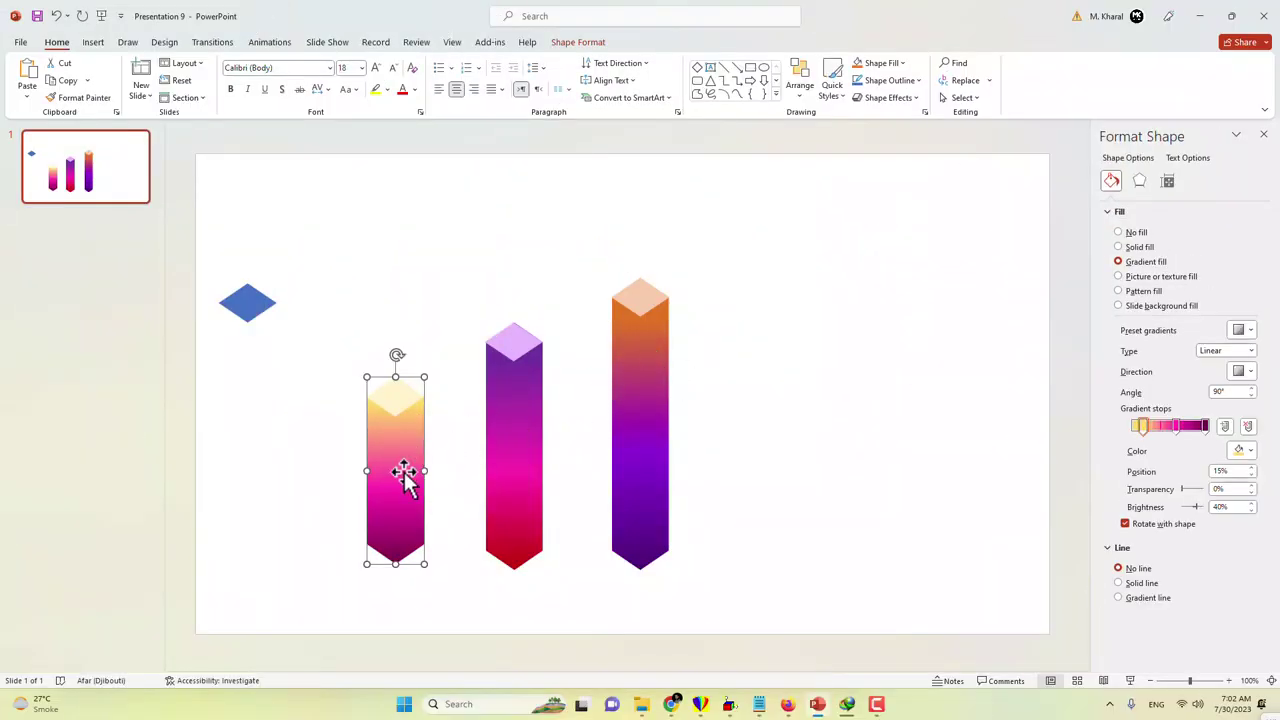
- Duplicate the yellow-pink bar and cover its right half with a 72% transparent rectangle
left_click_drag(397, 477, 831, 422, "ctrl")
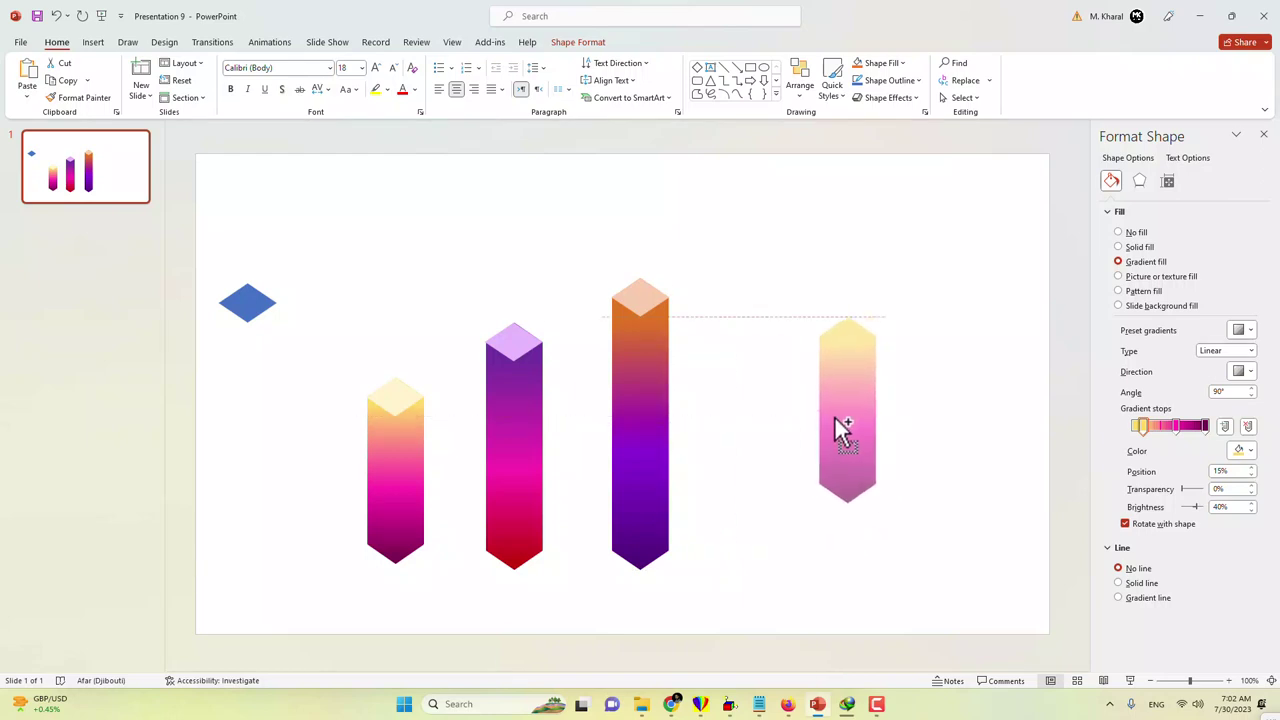
left_click(93, 42)
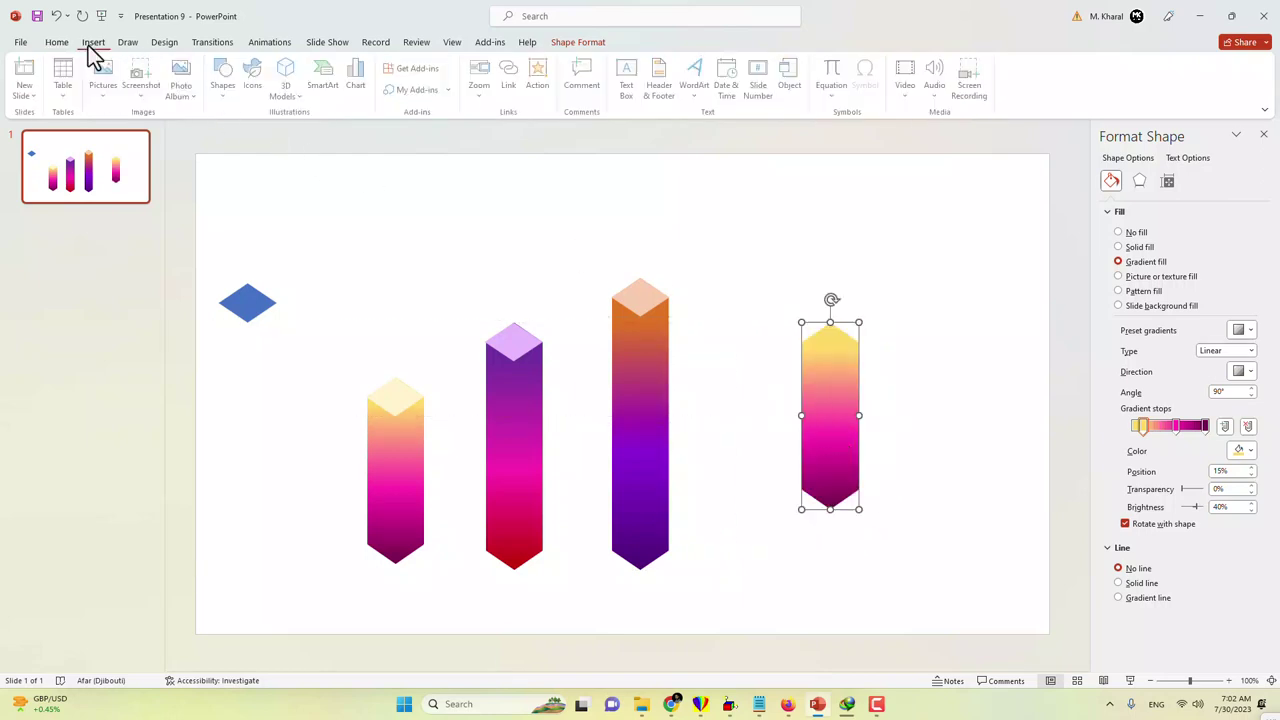
left_click(877, 706)
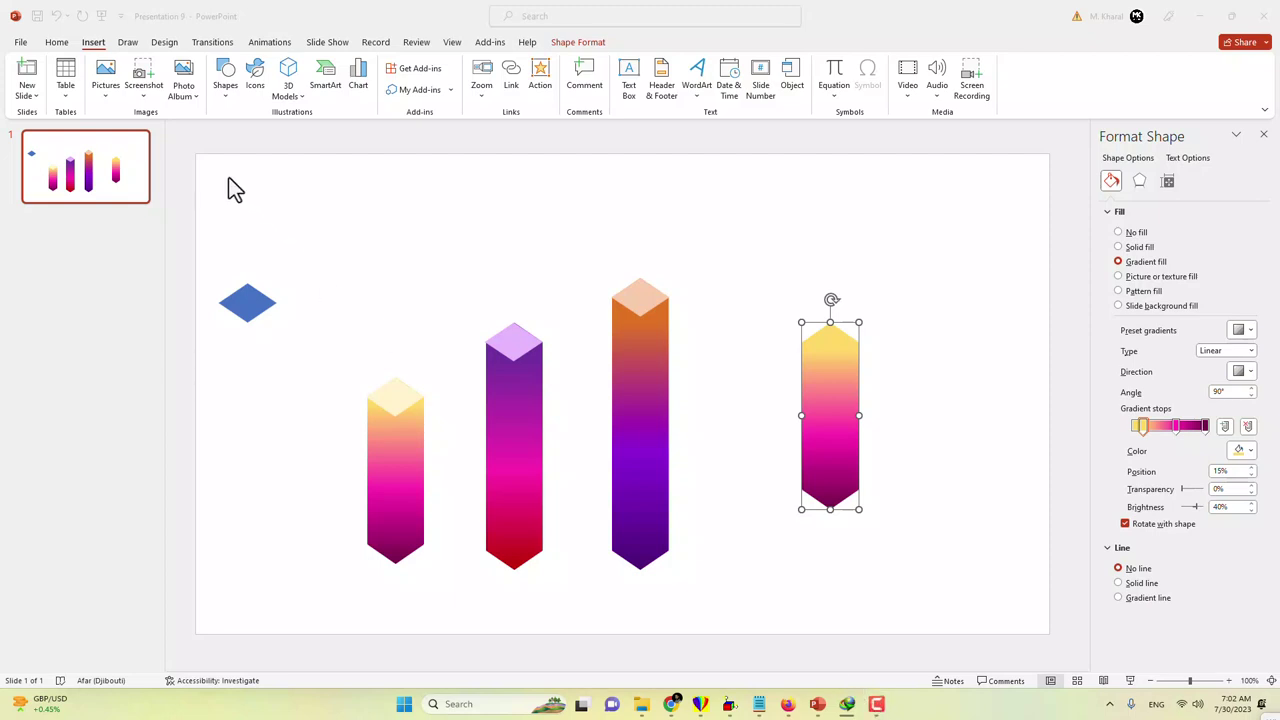
left_click(226, 85)
left_click(274, 133)
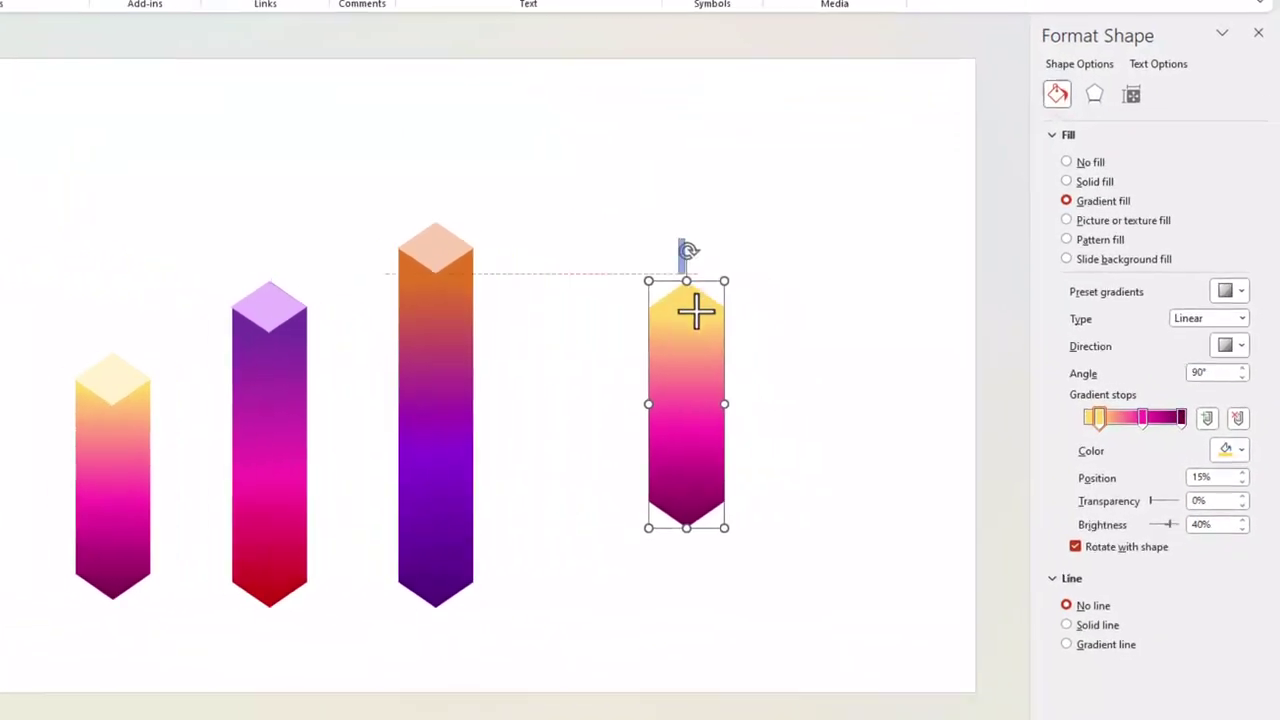
left_click_drag(824, 290, 881, 505)
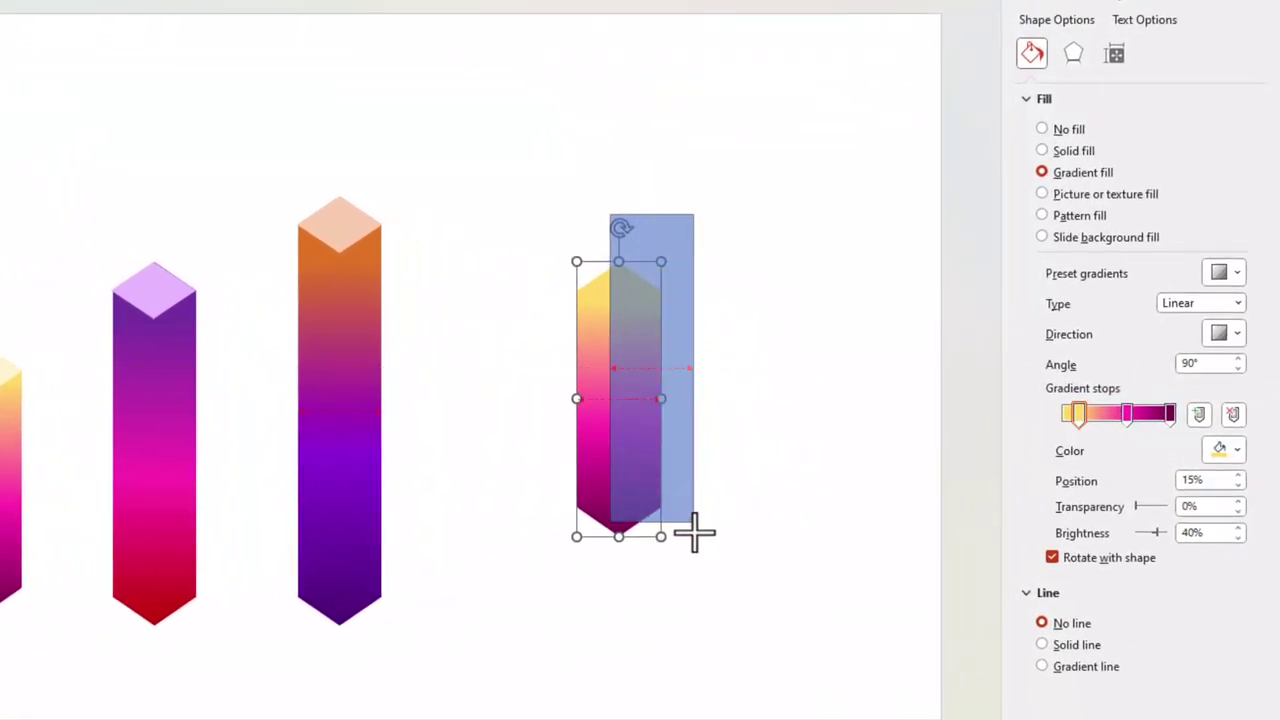
left_click_drag(694, 533, 696, 545)
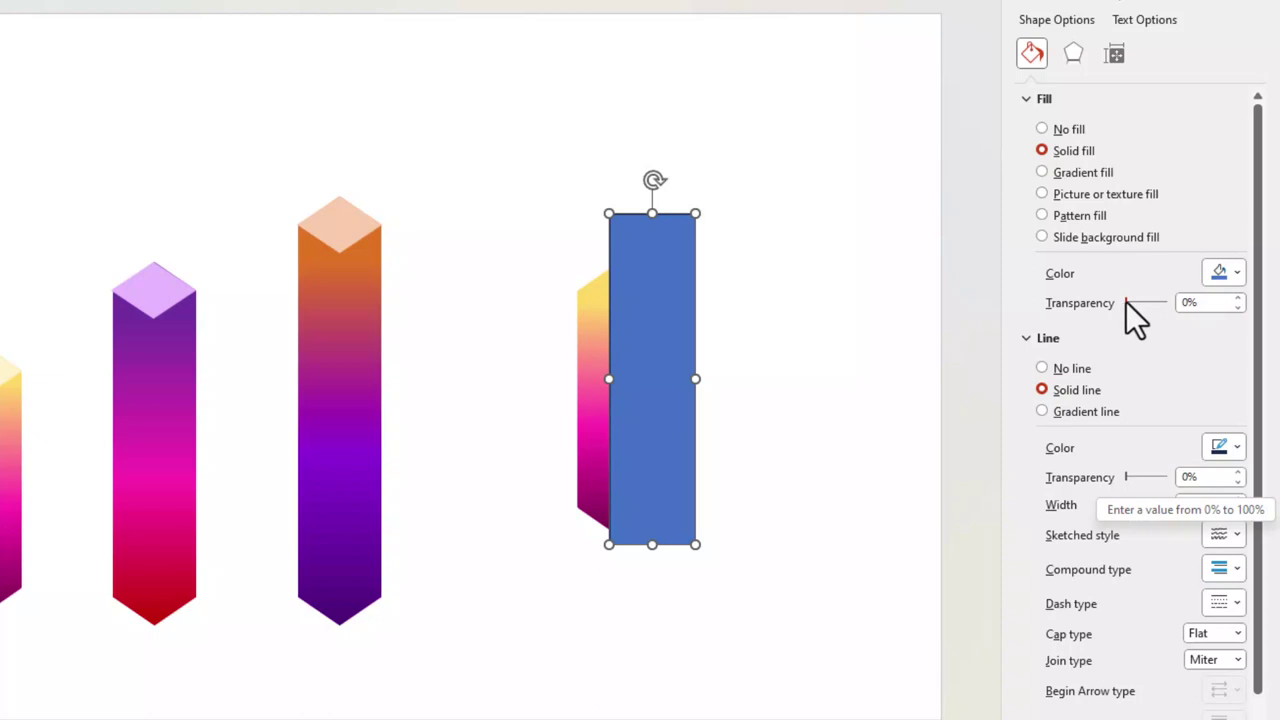
left_click_drag(1126, 302, 1156, 303)
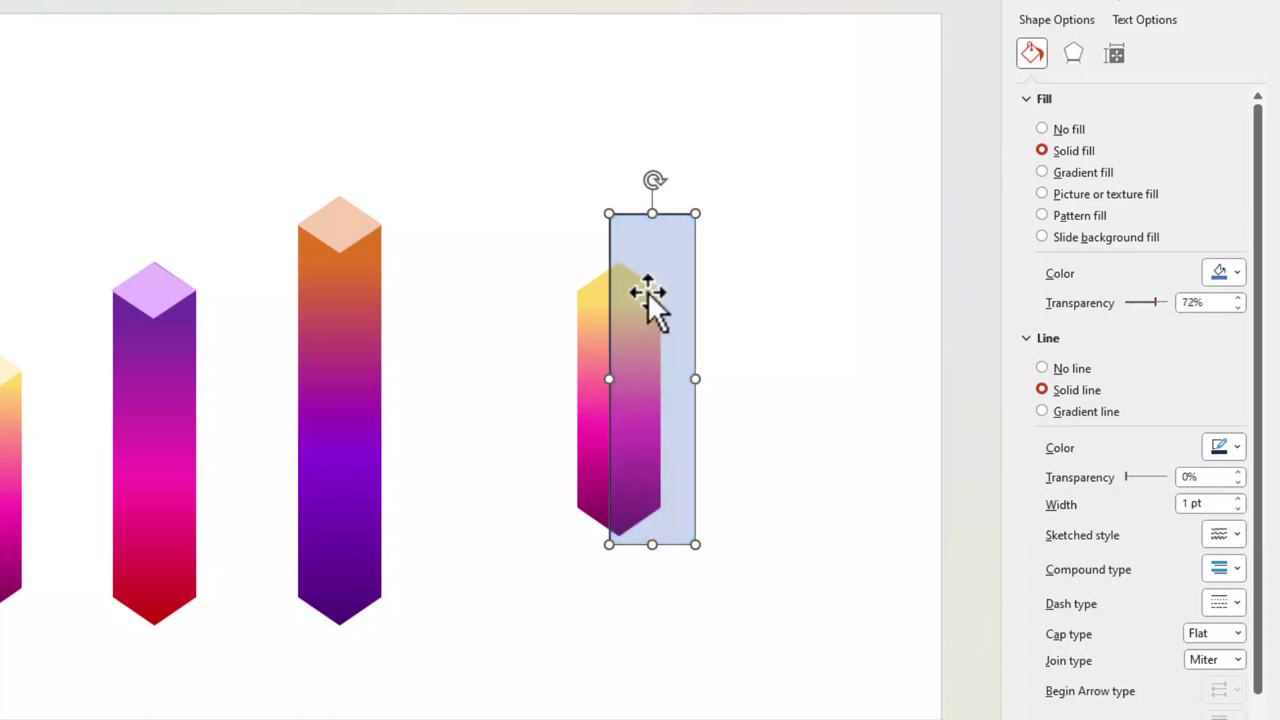
left_click_drag(648, 292, 676, 257)
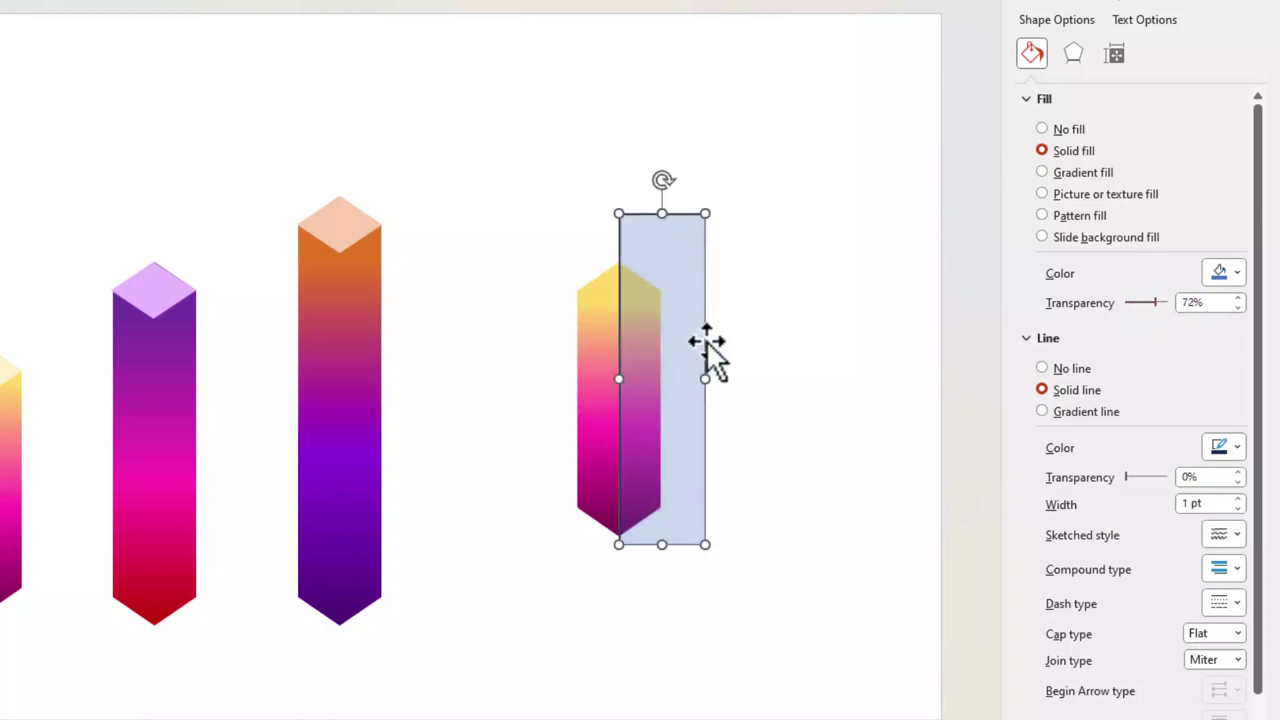
- Intersect the rectangle with the duplicate, give the strip a solid fill, and move it onto the original bar
left_click(608, 330, "shift")
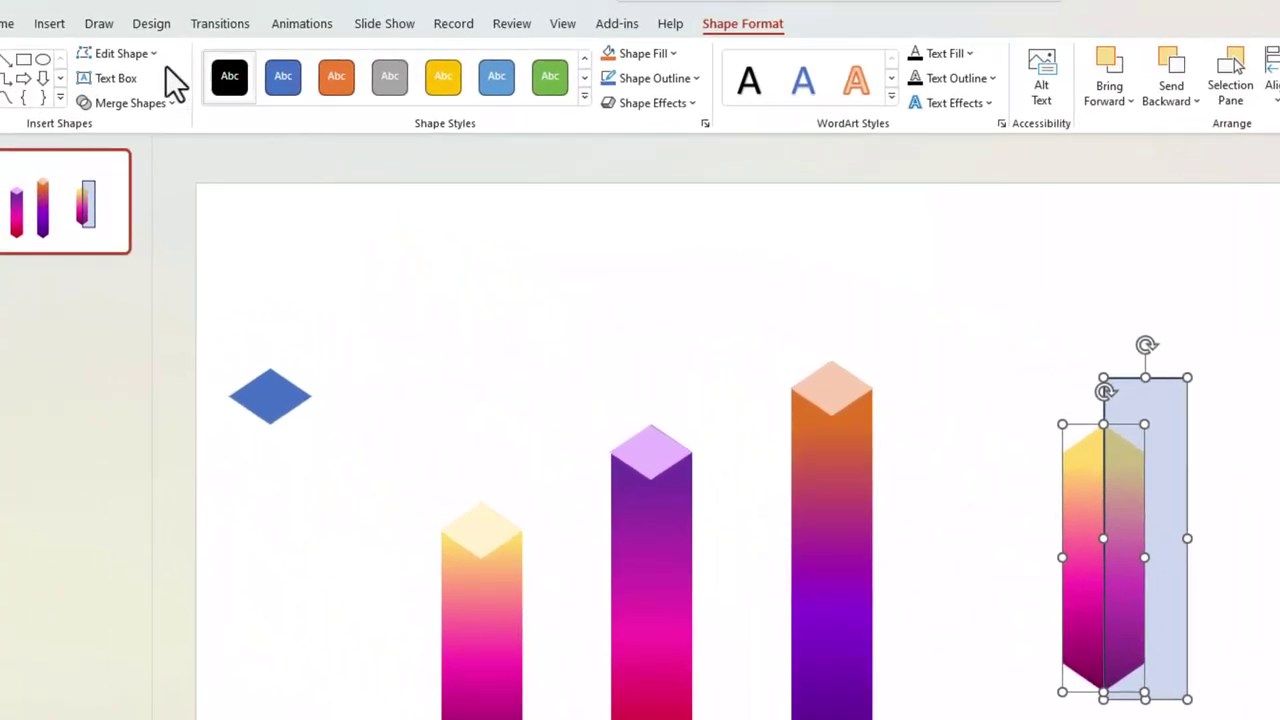
left_click(157, 101)
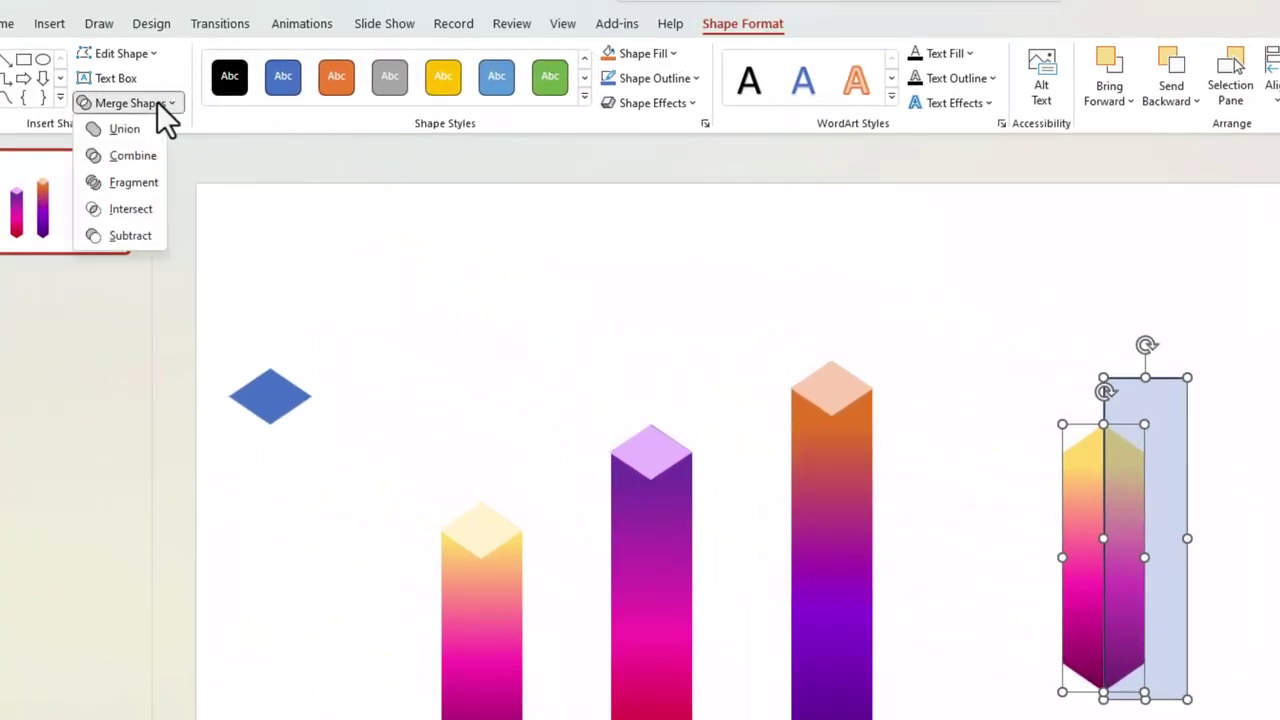
left_click(145, 206)
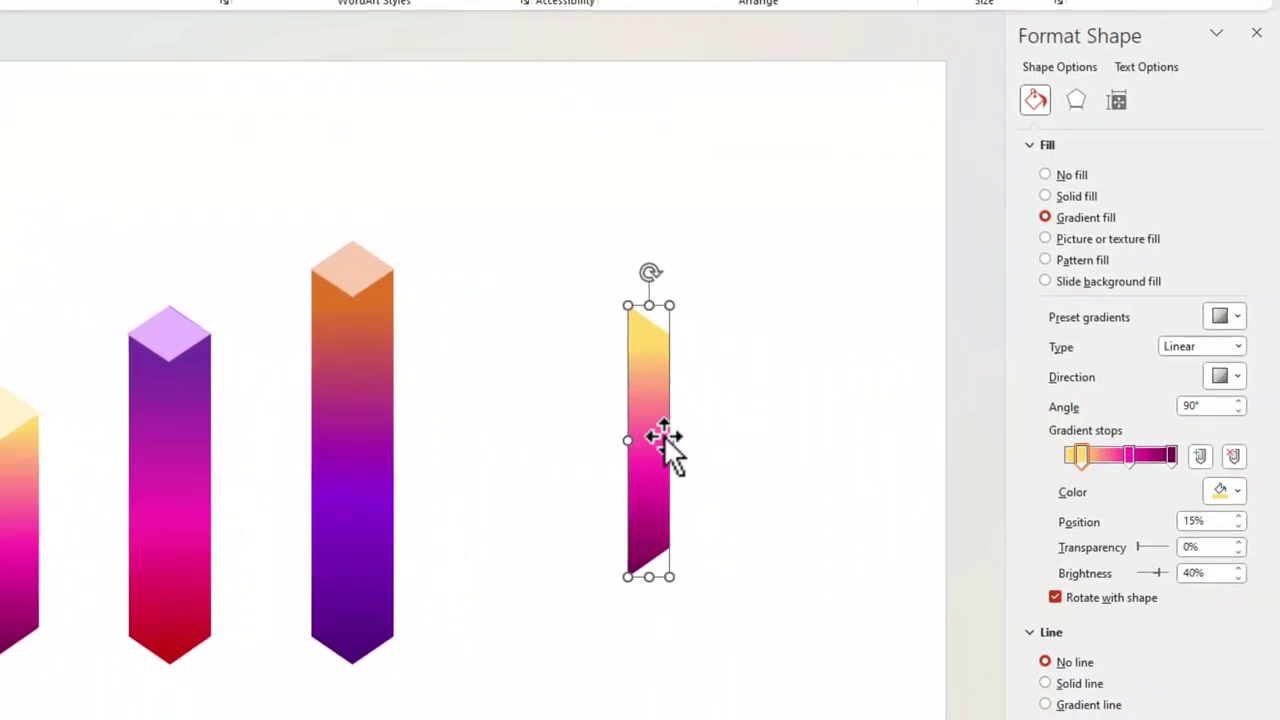
left_click(1073, 198)
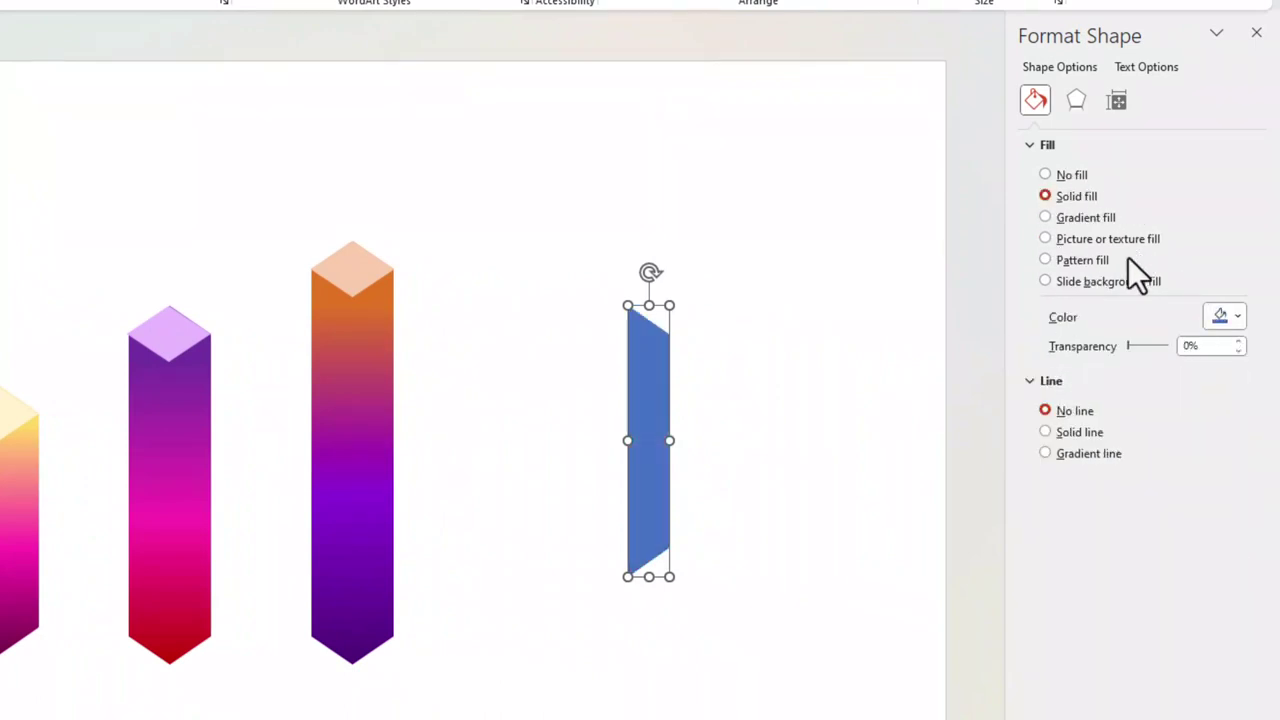
mouse_move(651, 394)
left_mouse_down()
mouse_move(246, 518)
mouse_move(308, 480)
left_mouse_up()
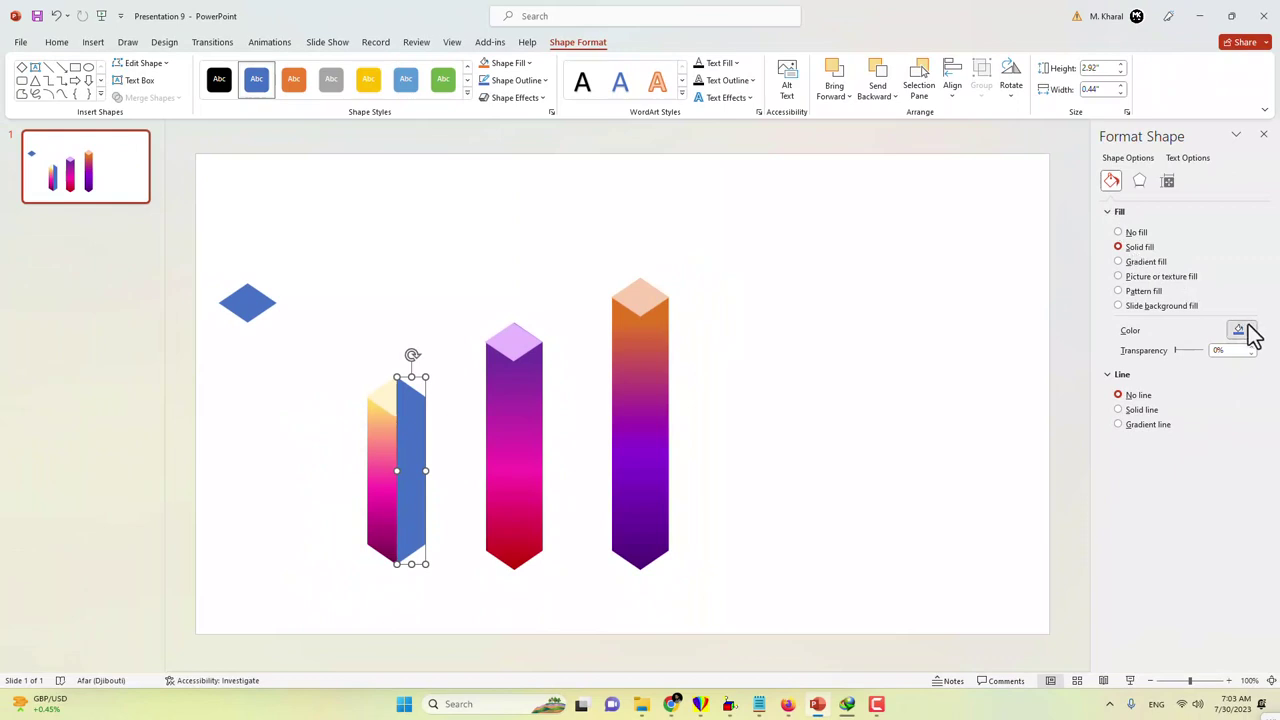
- Set the side face's fill transparency to 80%
left_click(1241, 332)
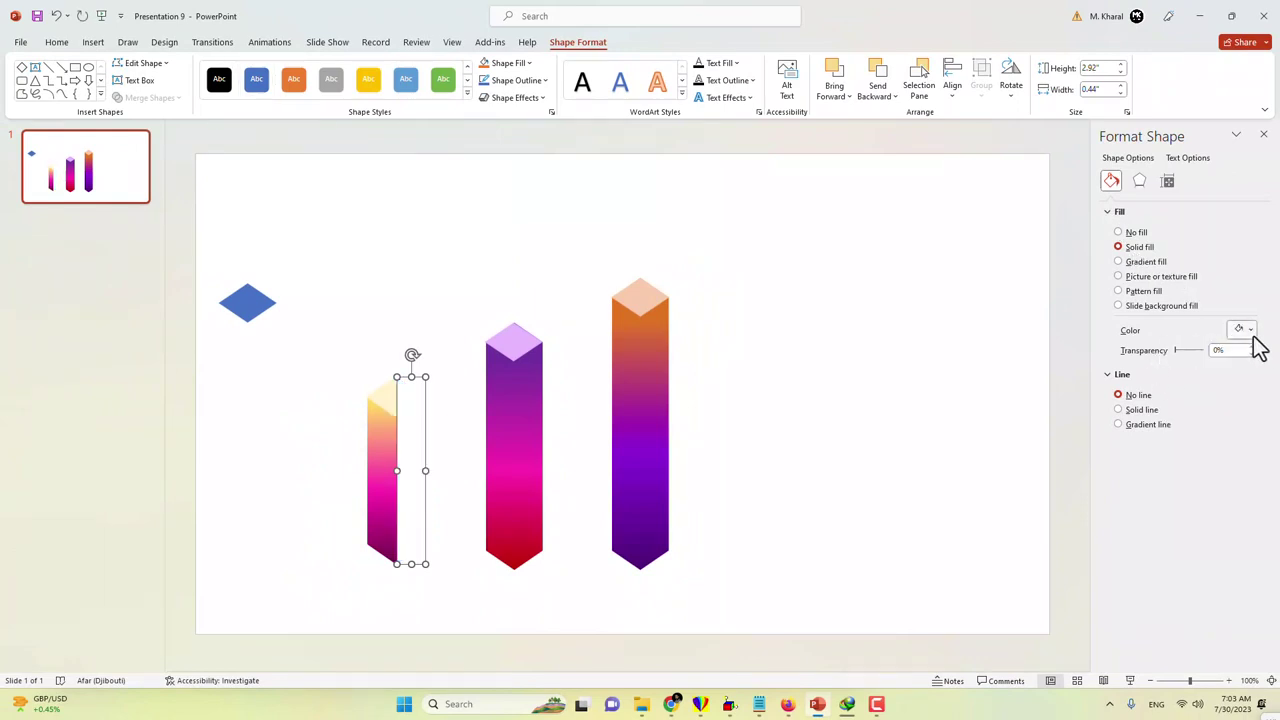
left_click(1210, 351)
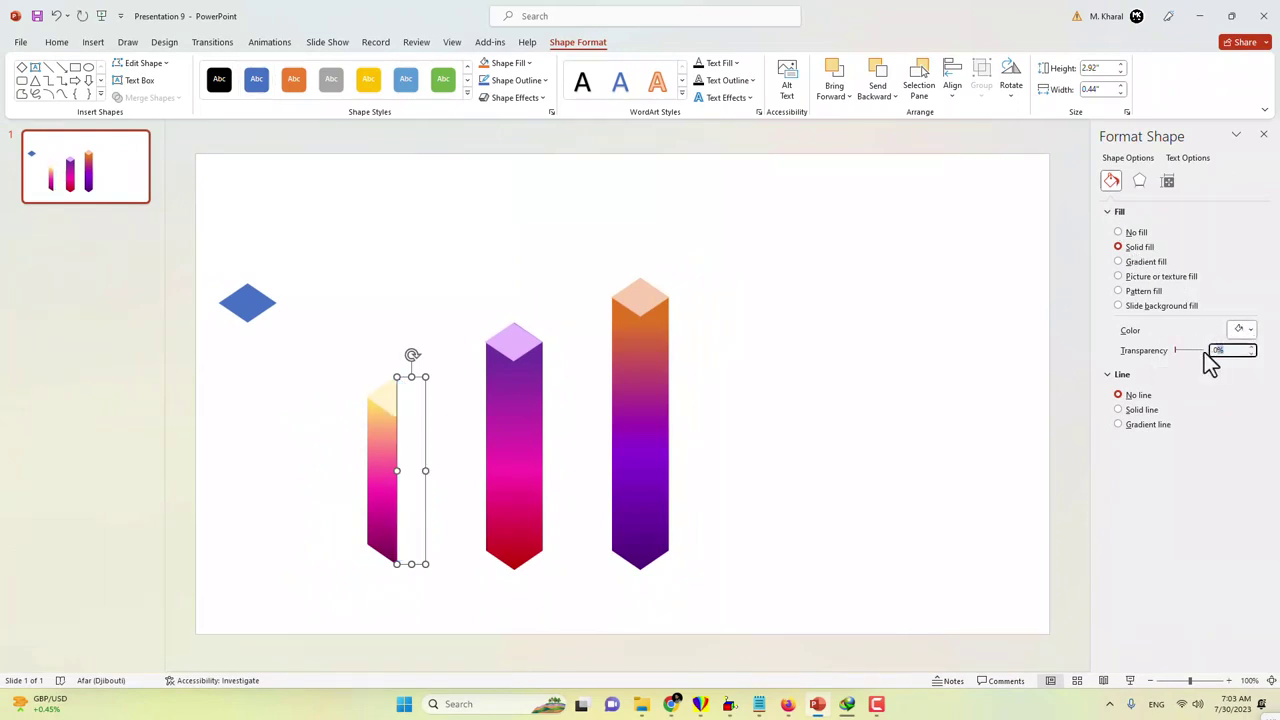
type("80")
key("Return")
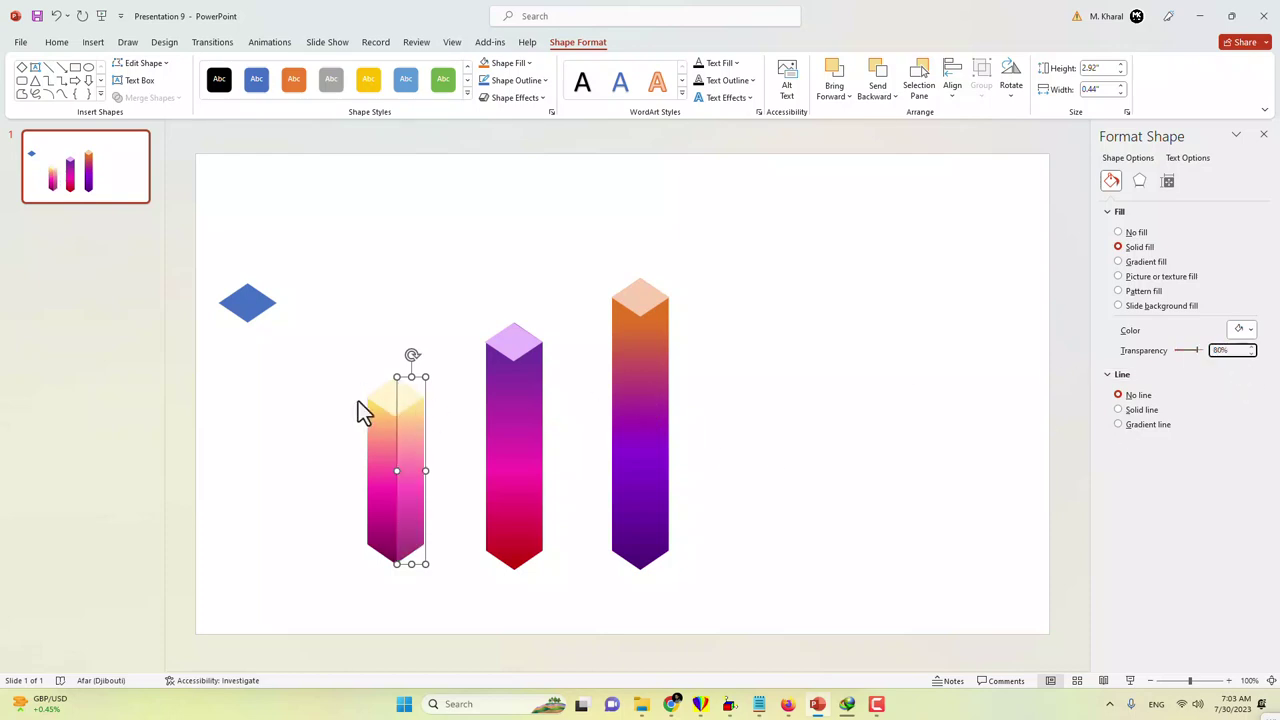
- Bring the yellow column's top diamond face to the front
left_click(391, 402)
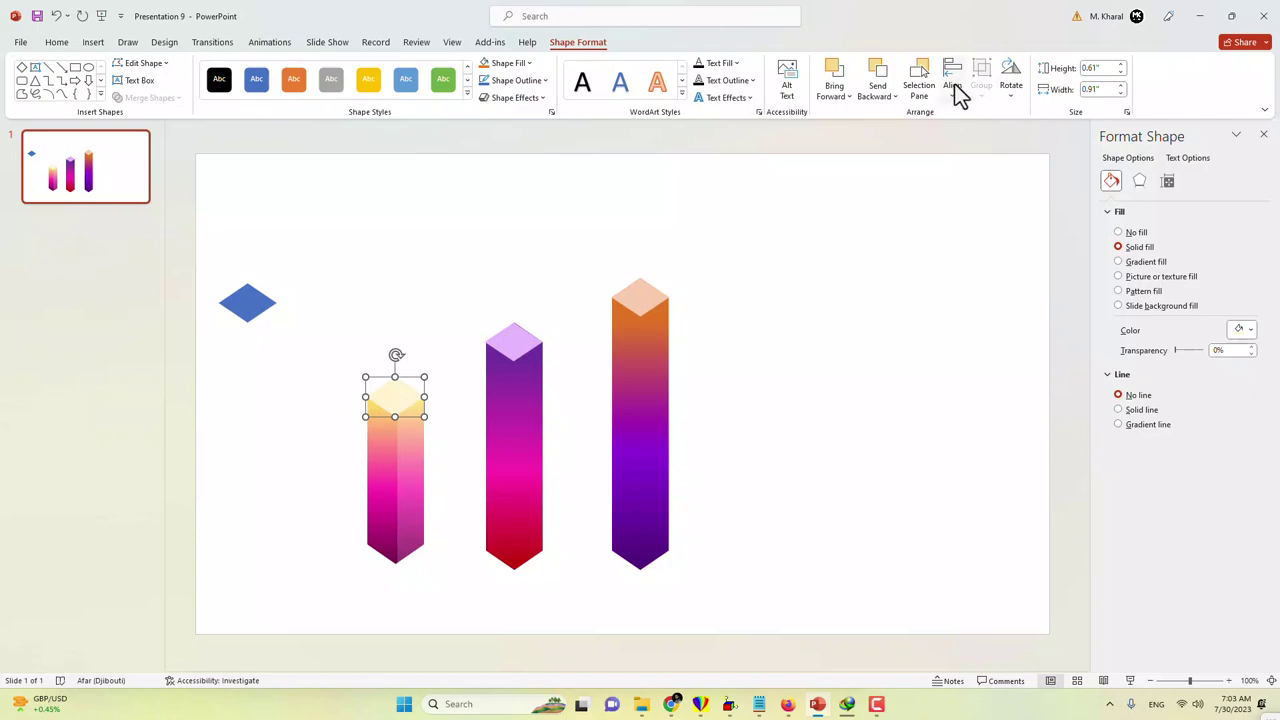
left_click(835, 98)
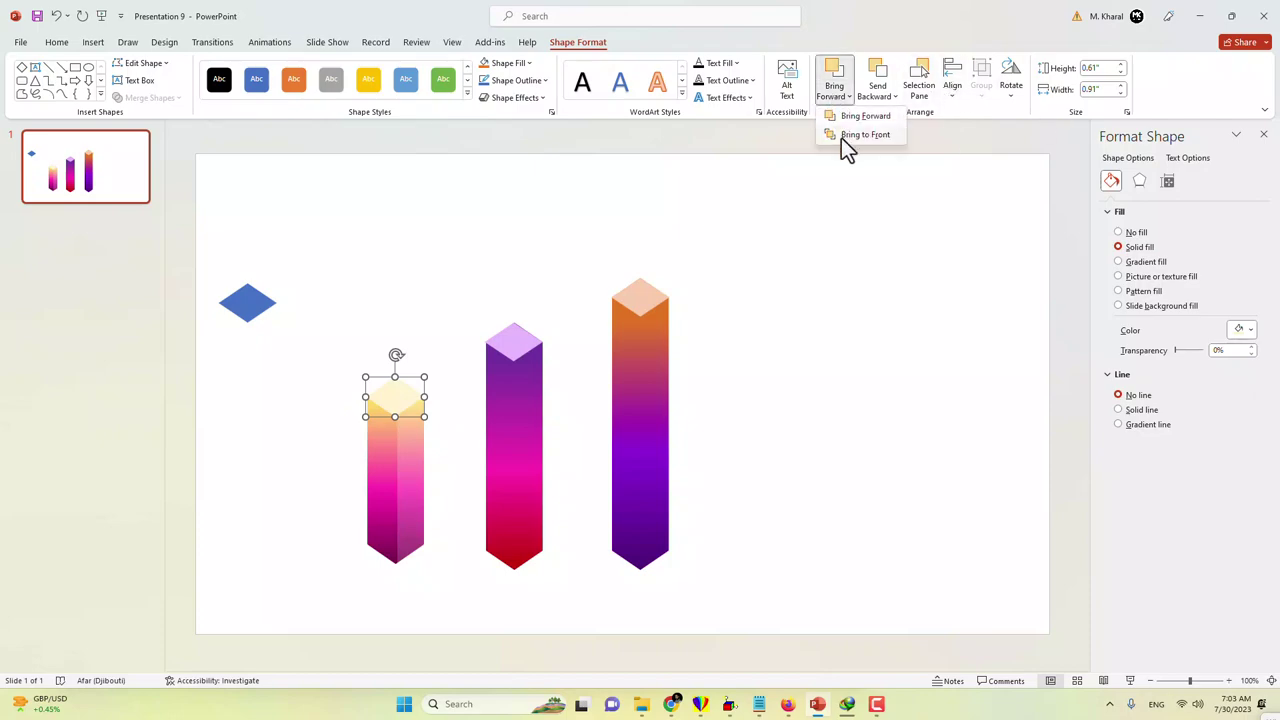
left_click(845, 135)
left_click(429, 322)
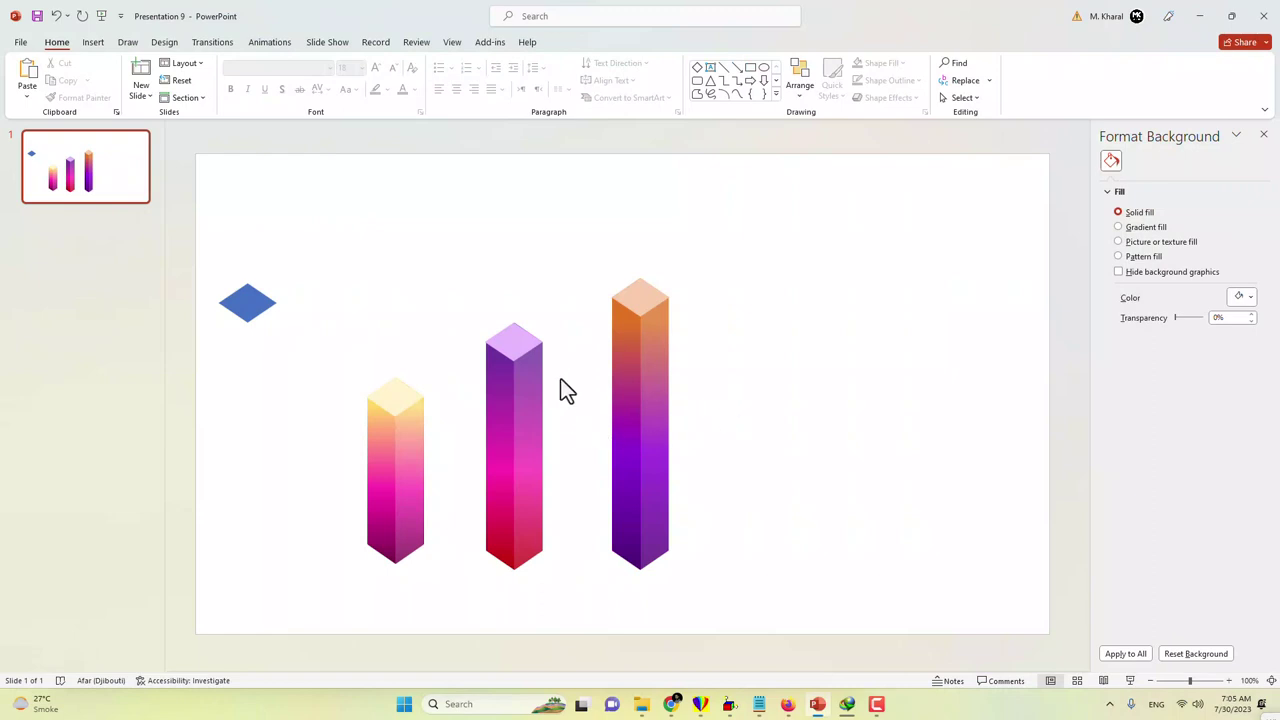
- Move the purple column beside the yellow one and send it to the back
left_click(390, 393)
left_click_drag(343, 357, 446, 563)
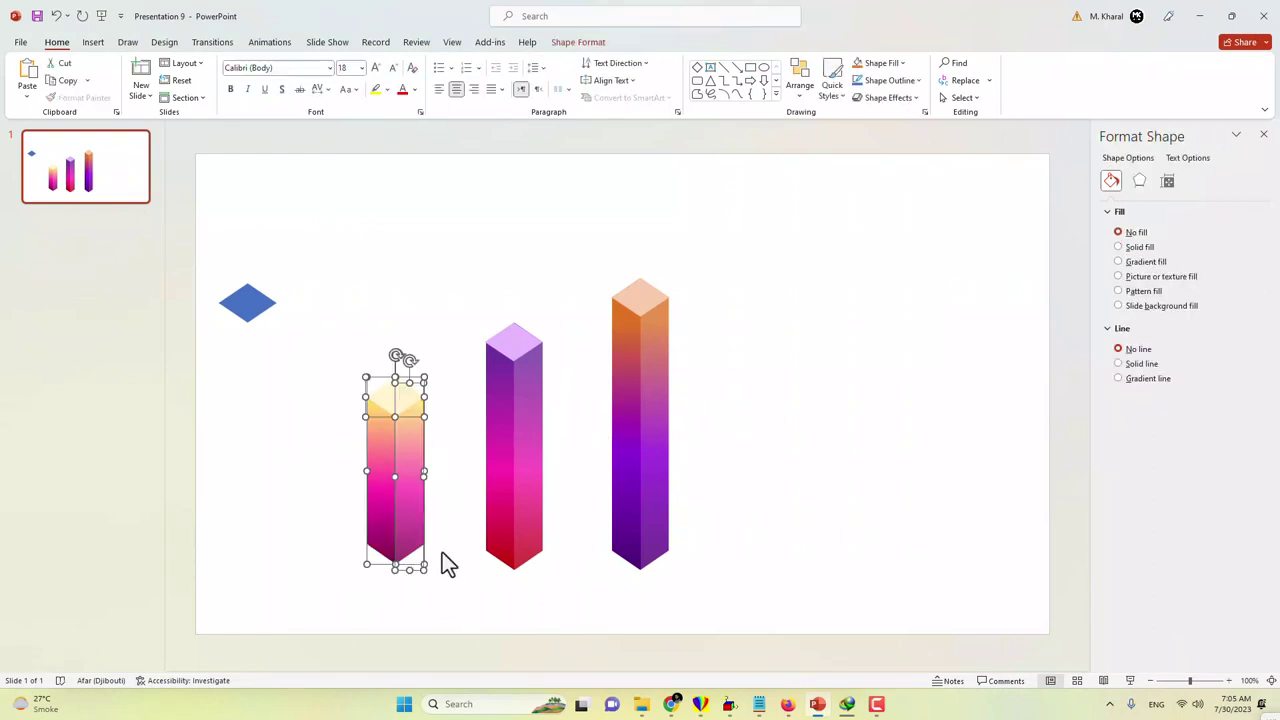
left_click(520, 440)
left_click_drag(474, 294, 554, 607)
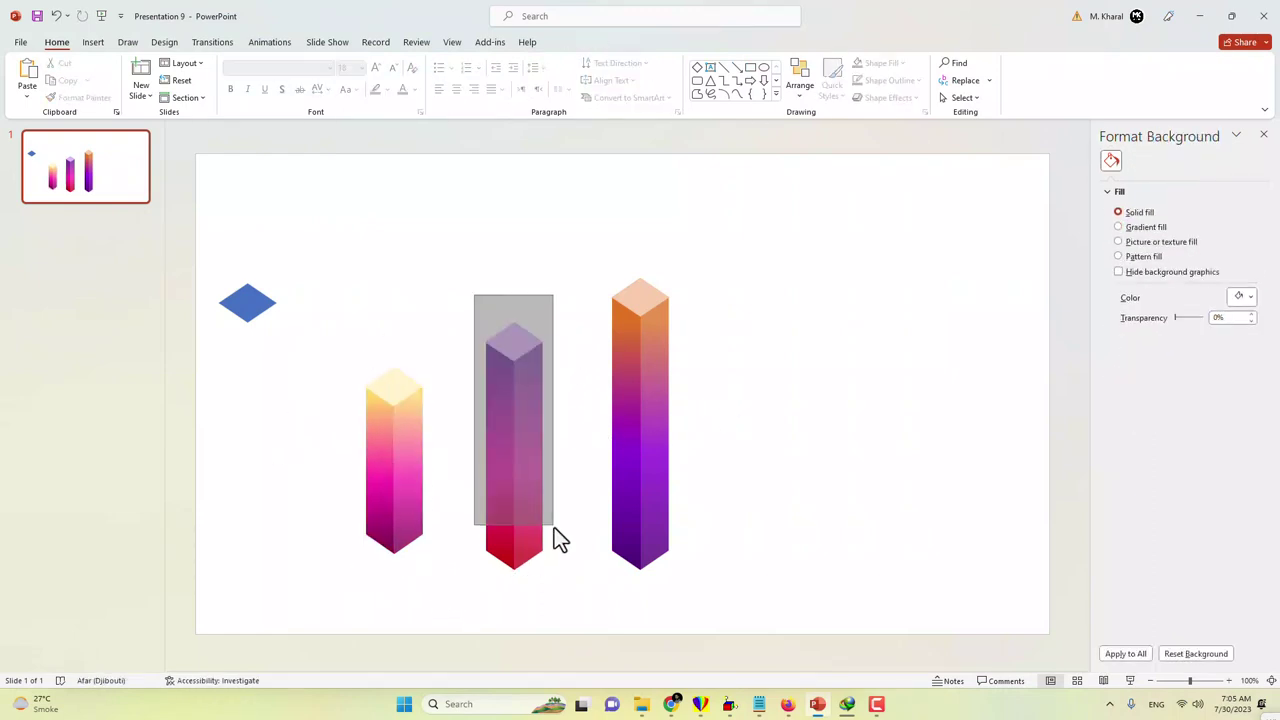
left_click(554, 606)
left_click_drag(590, 248, 700, 585)
left_click(698, 585)
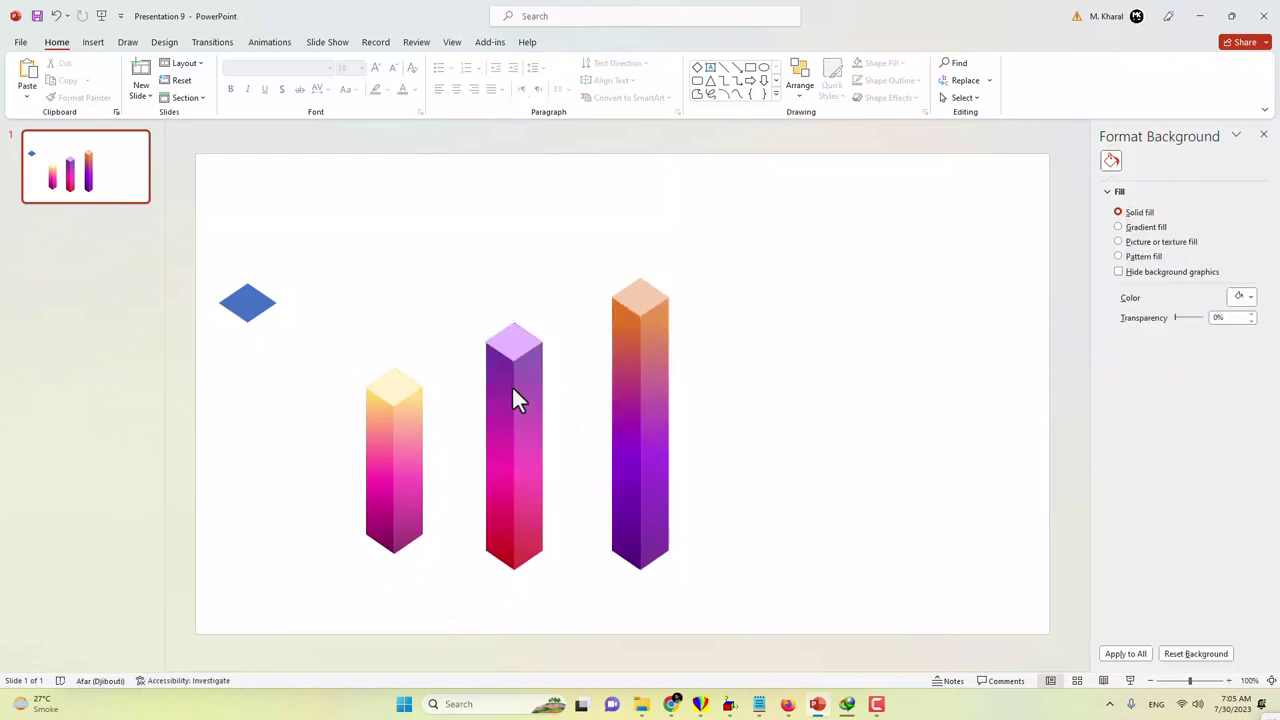
left_click(480, 392)
left_click_drag(480, 392, 437, 368)
right_click(440, 368)
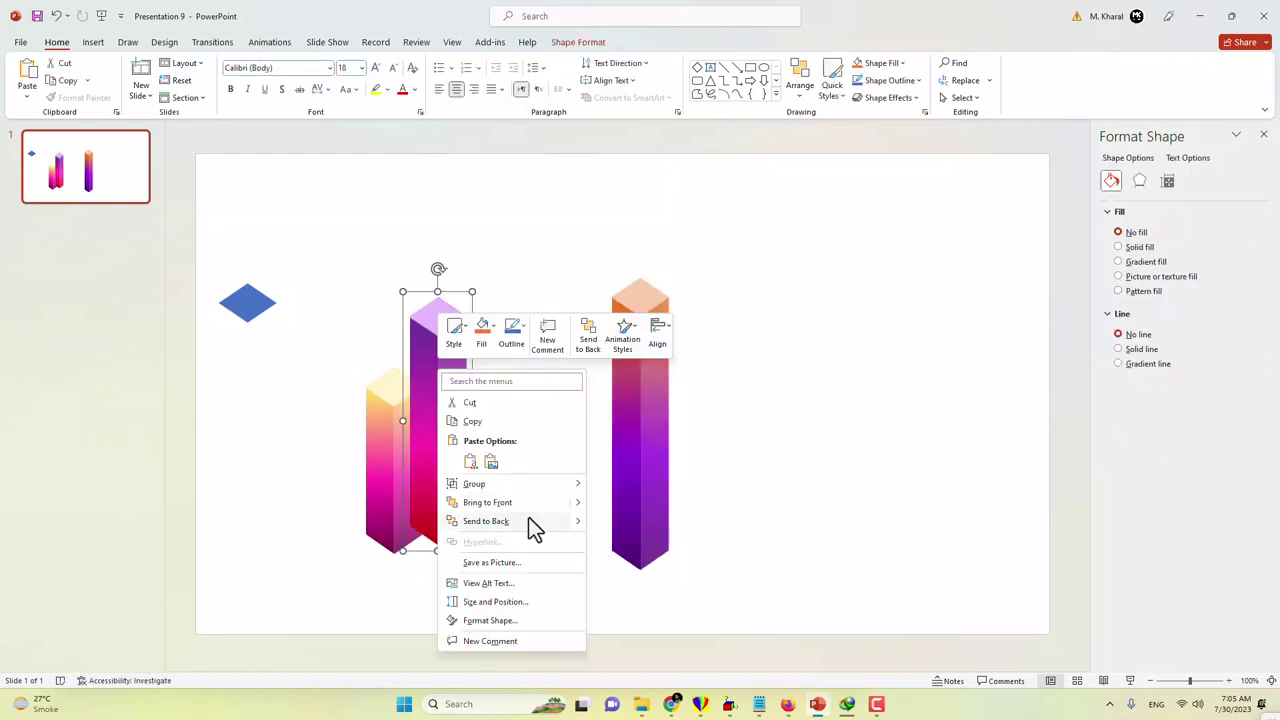
left_click(530, 522)
left_click_drag(452, 435, 443, 421)
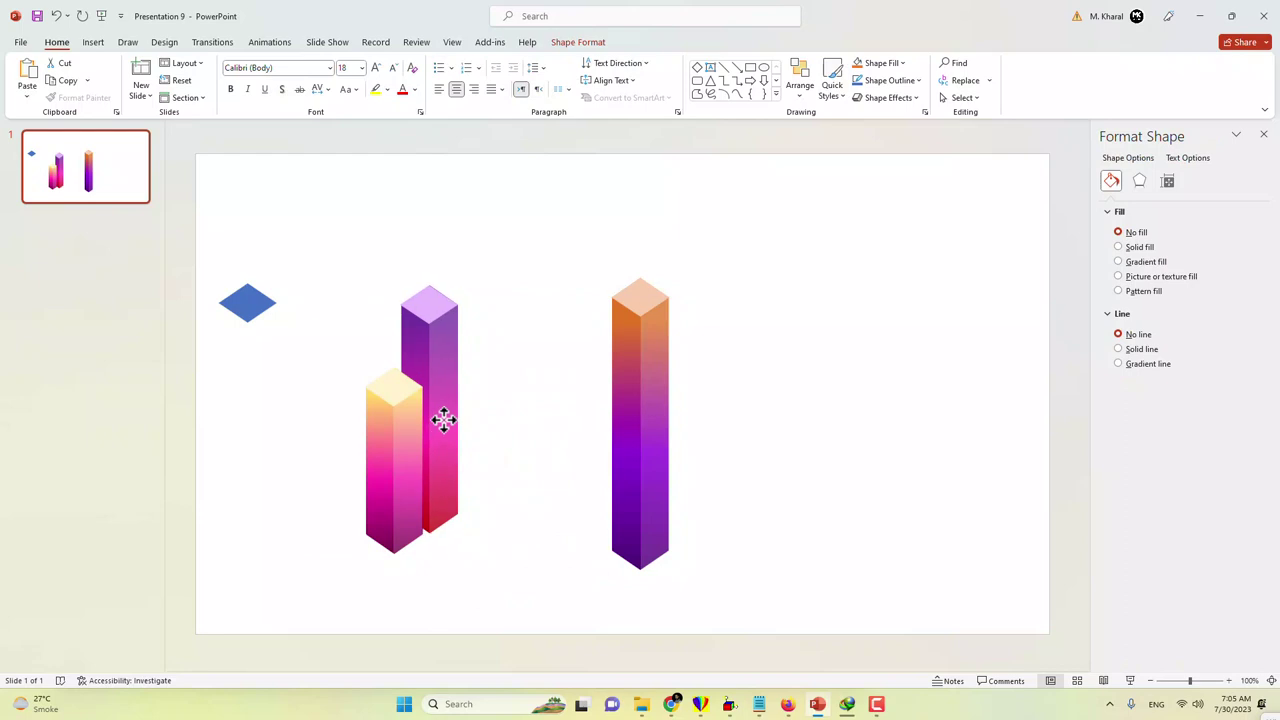
left_click(690, 419)
- Move the orange column beside the purple one and send it behind it
left_click_drag(635, 401, 466, 349)
right_click(470, 352)
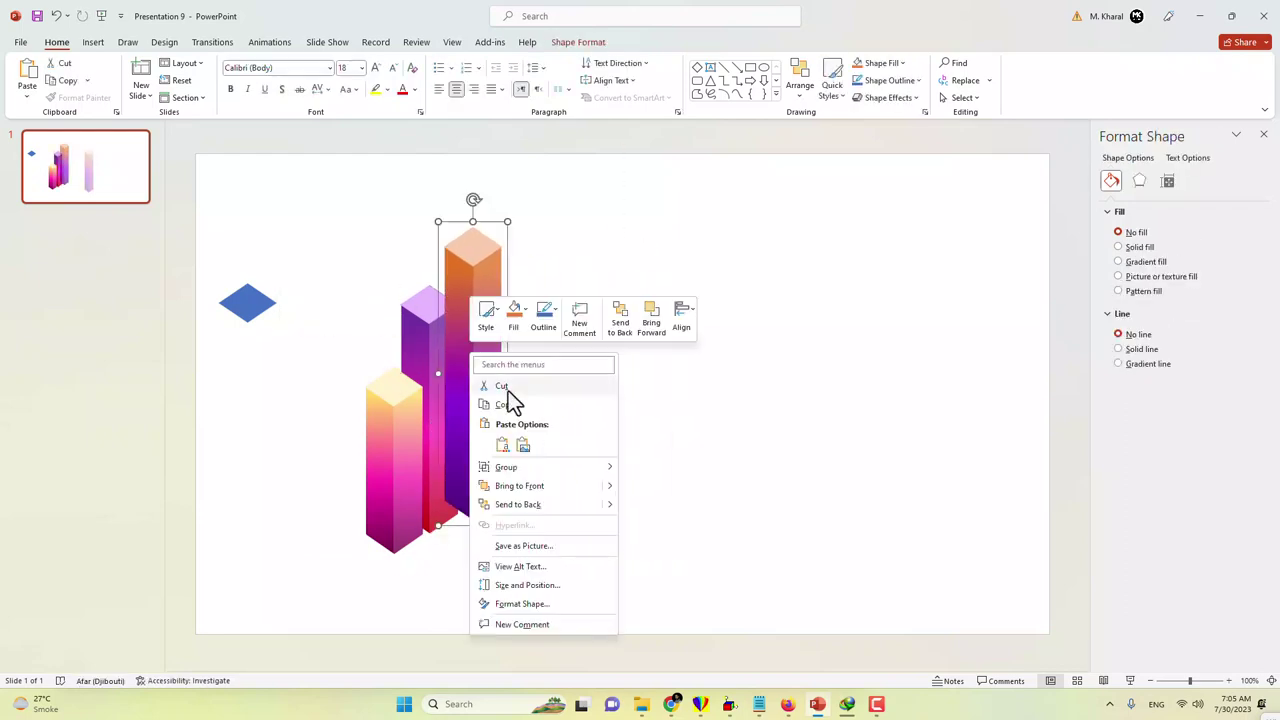
left_click(533, 512)
mouse_move(491, 449)
left_mouse_down()
mouse_move(480, 434)
mouse_move(564, 476)
left_mouse_up()
key("Escape")
left_click(686, 374)
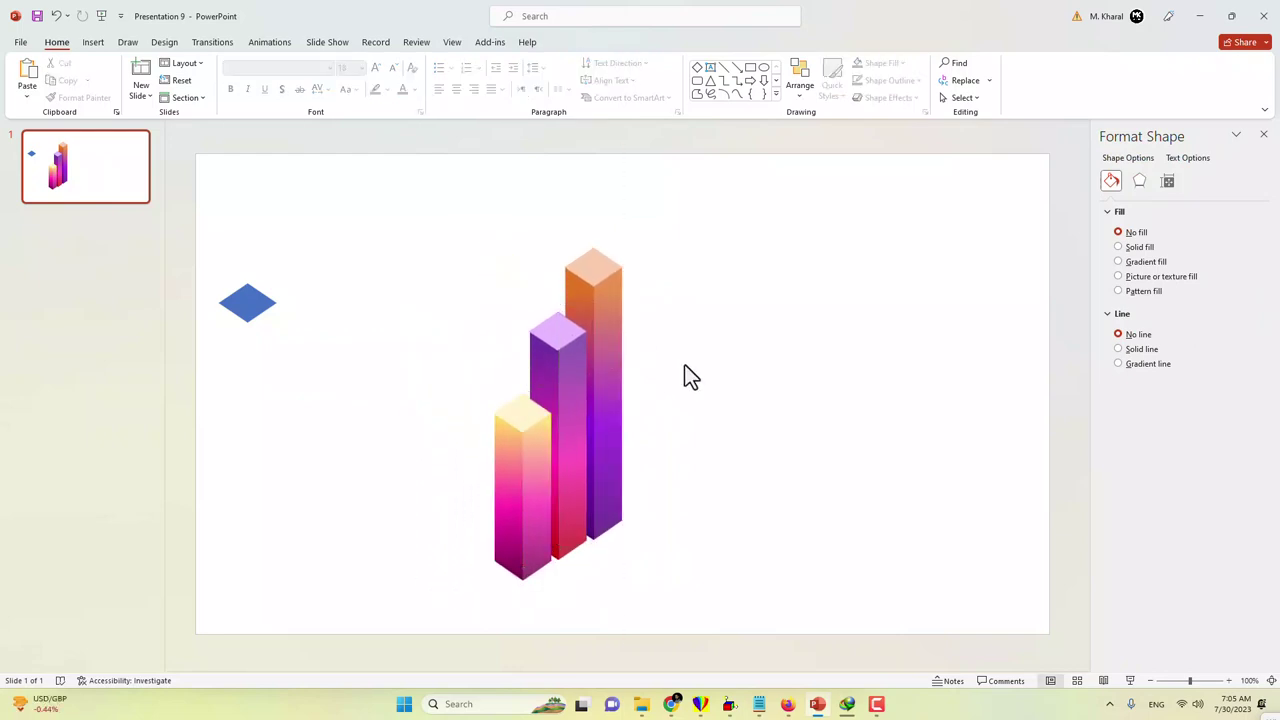
left_click(305, 303)
- Delete the blue diamond and ungroup the front yellow-pink column into separate pieces
key("Delete")
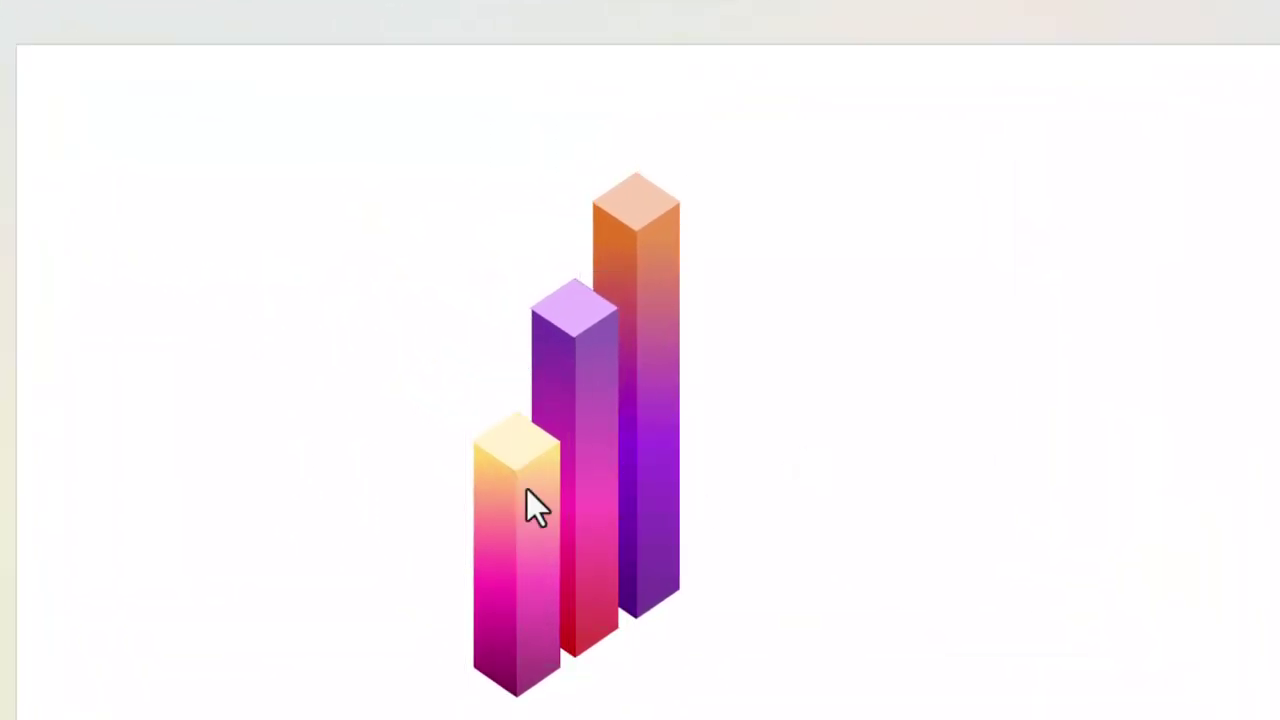
left_click(524, 444)
right_click(520, 482)
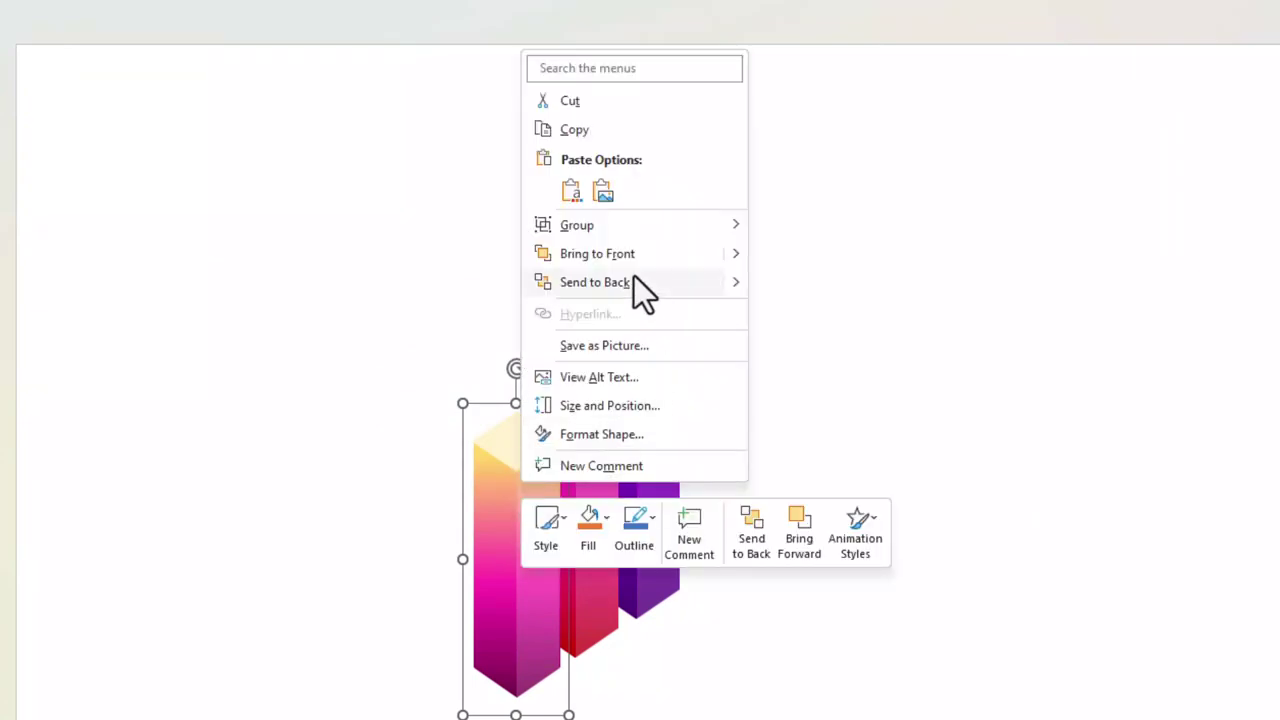
mouse_move(582, 232)
left_click(810, 287)
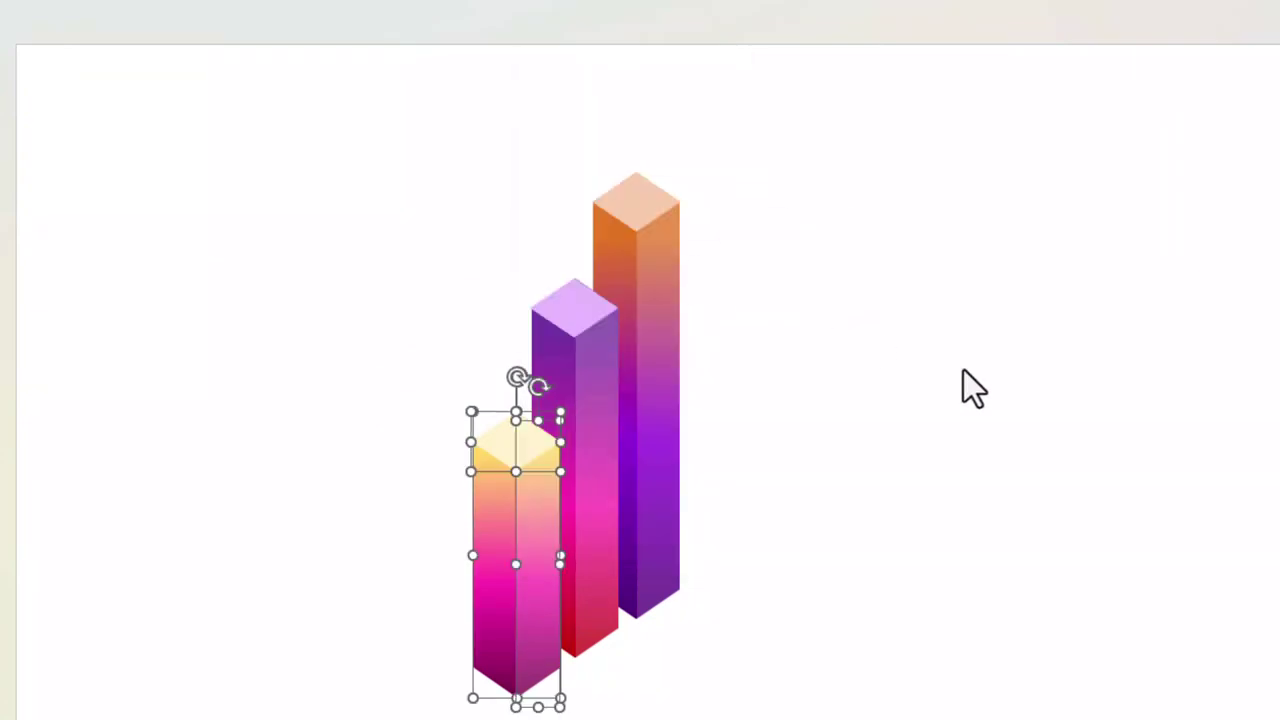
left_click(963, 369)
- Raise one thin piece of the front column above the yellow bar
left_click(532, 528)
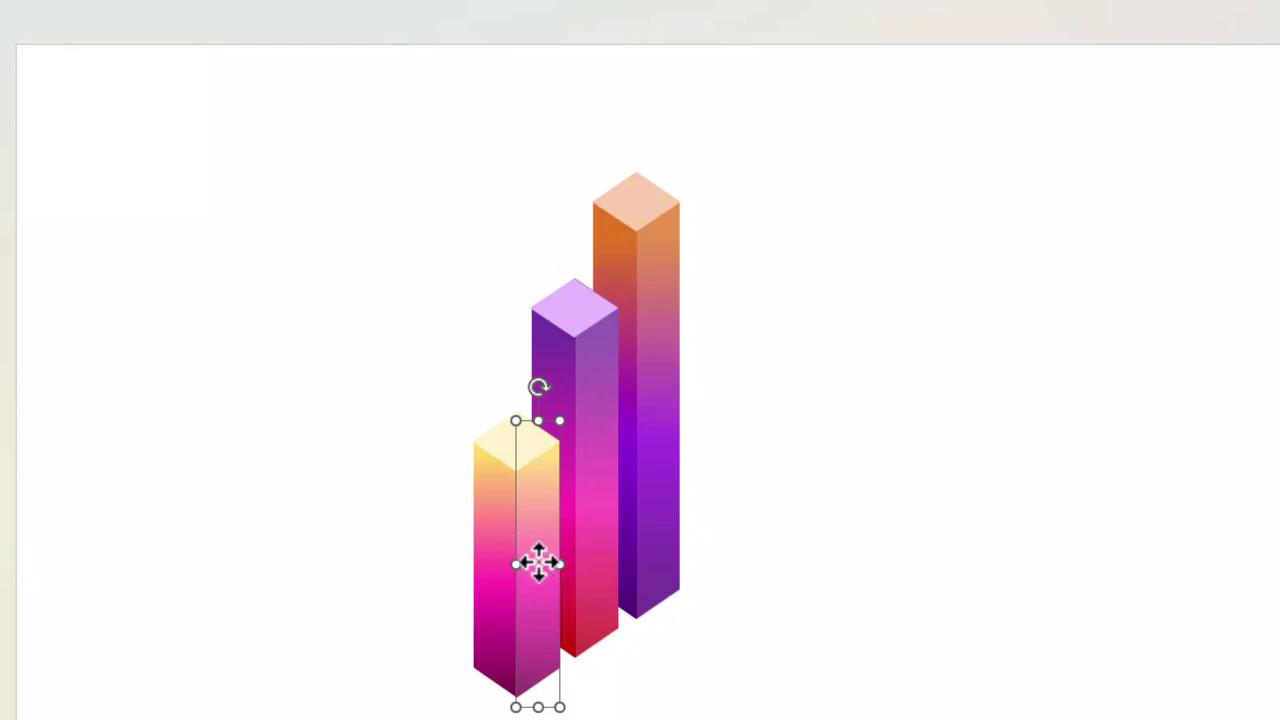
left_click_drag(546, 578, 538, 482)
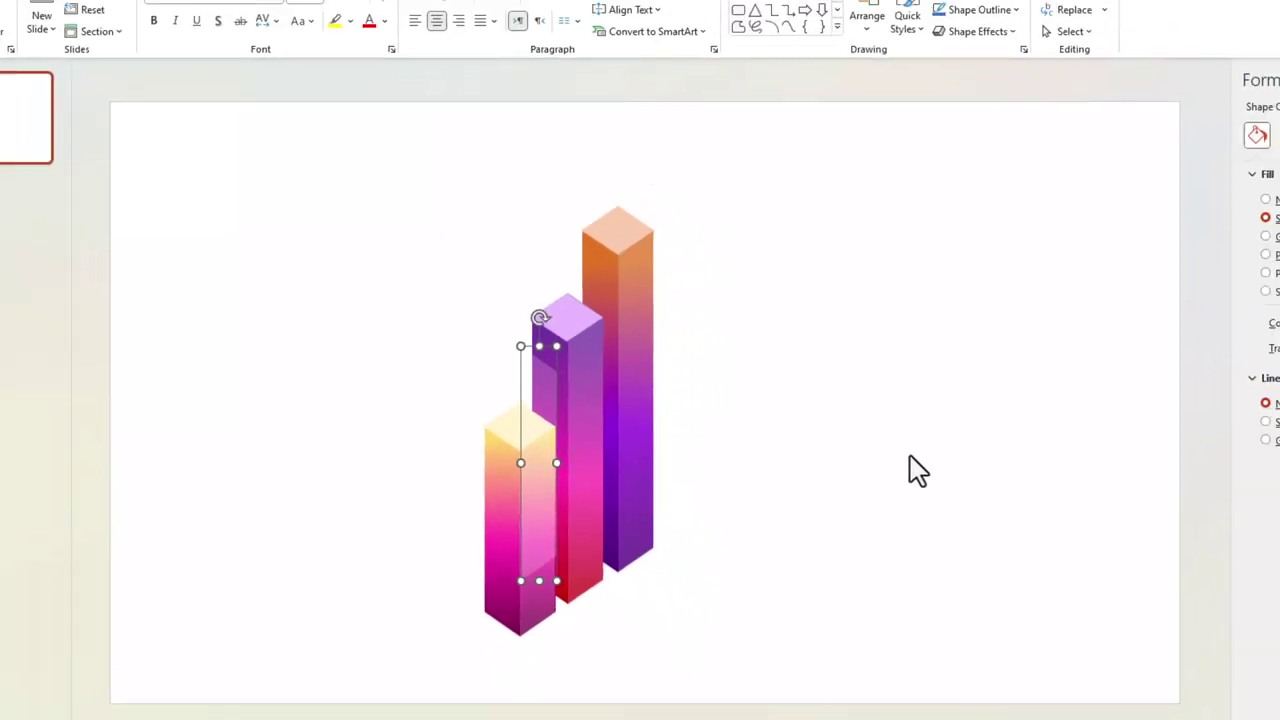
left_click(834, 446)
- Give the slide background an orange-to-purple gradient fill and nudge the thin strip upward
left_click(1137, 227)
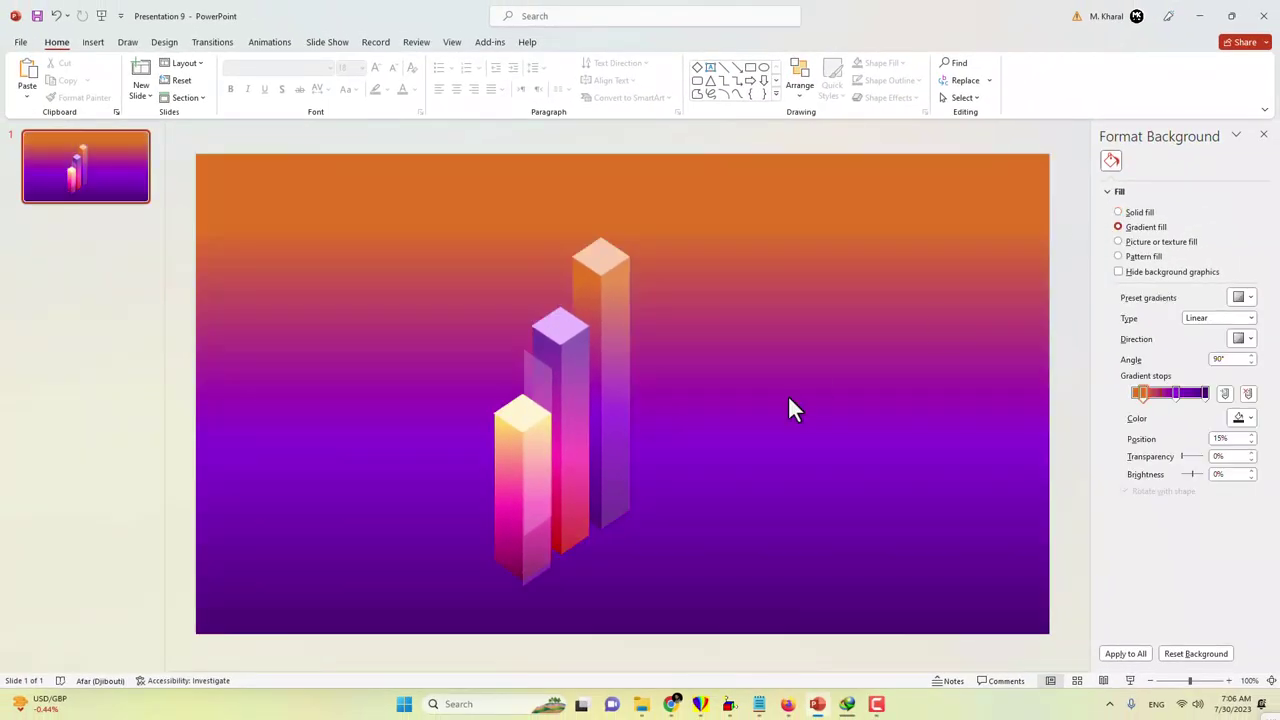
left_click(1174, 392)
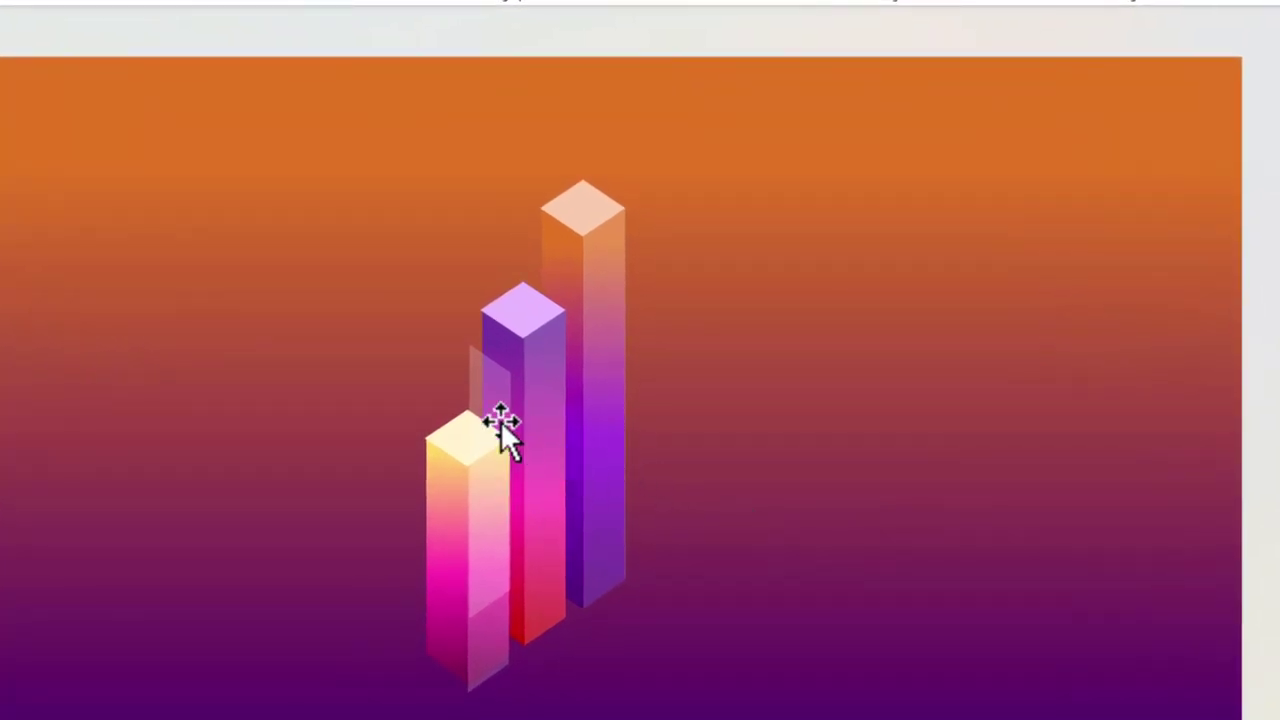
left_click(500, 421)
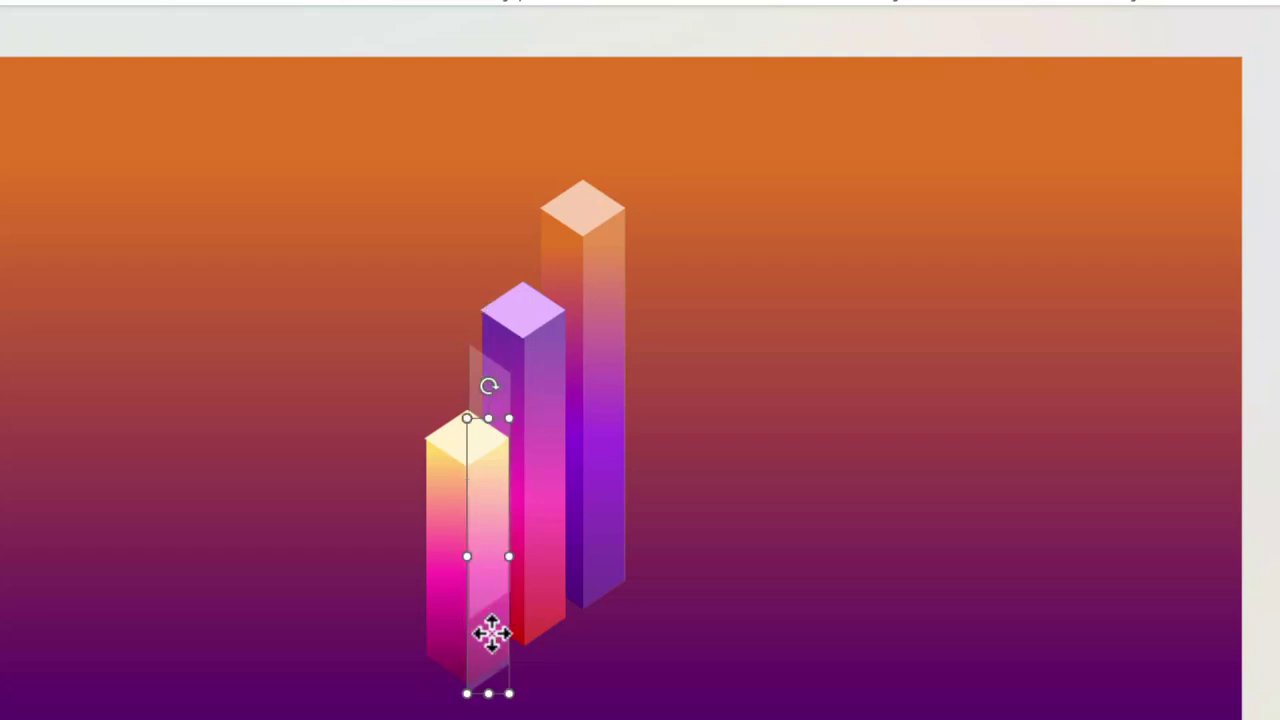
key("Up")
key("Up")
key("Up")
key("Up")
key("Up")
key("Up")
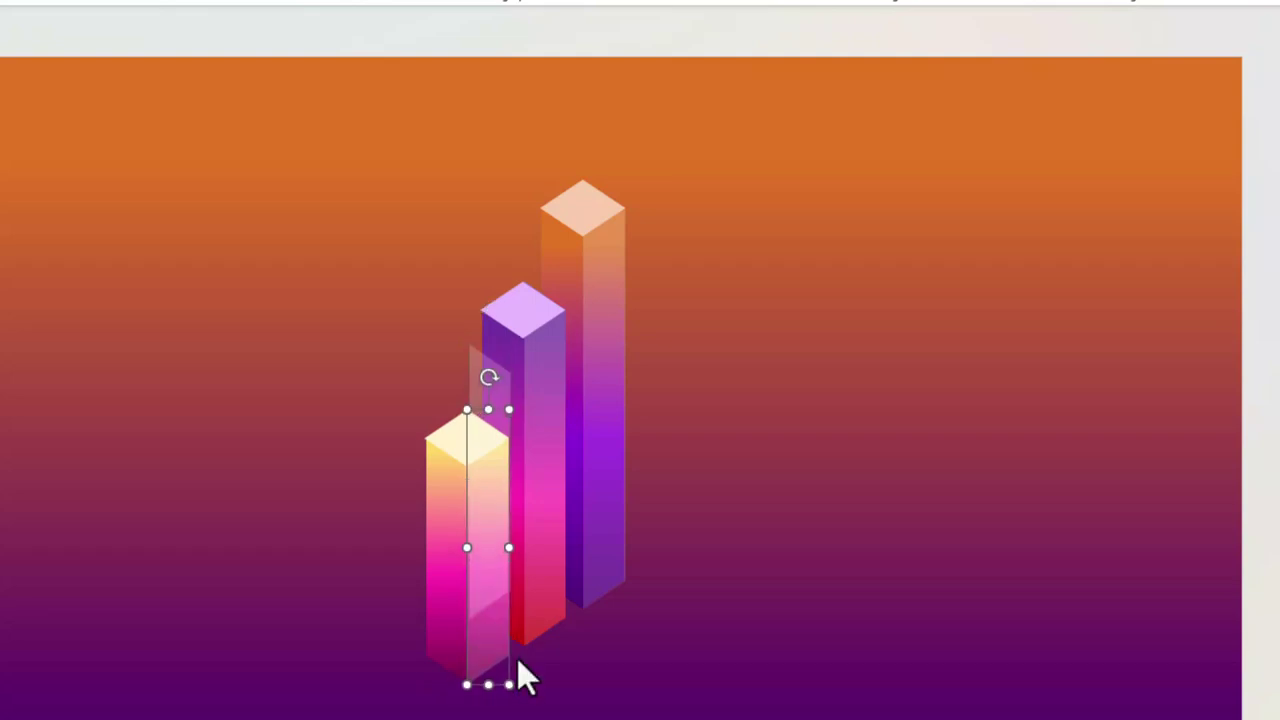
key("Up")
key("Up")
key("Up")
key("Up")
key("Up")
key("Up")
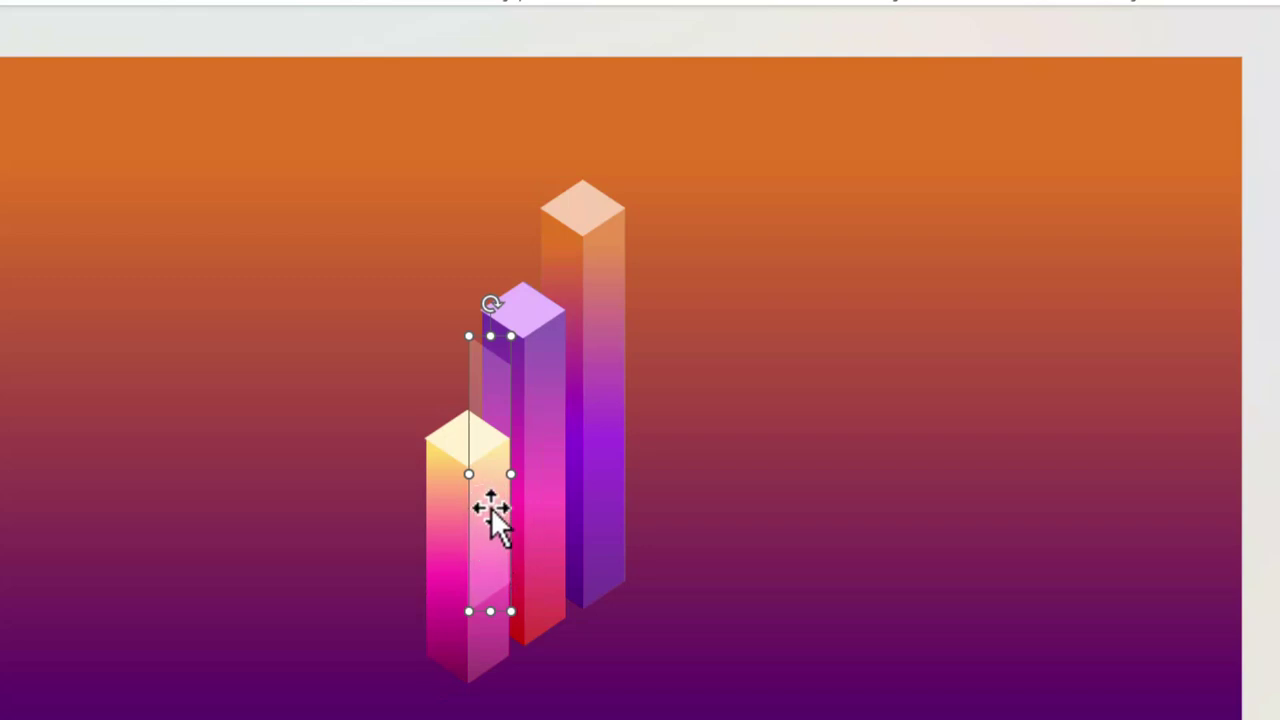
key("Escape")
- Duplicate the thin transparent strip, move the copy up-left, and flip it horizontally
left_click(490, 508)
key("ctrl+c")
key("ctrl+v")
mouse_move(489, 507)
left_mouse_down()
mouse_move(450, 457)
mouse_move(449, 426)
left_mouse_up()
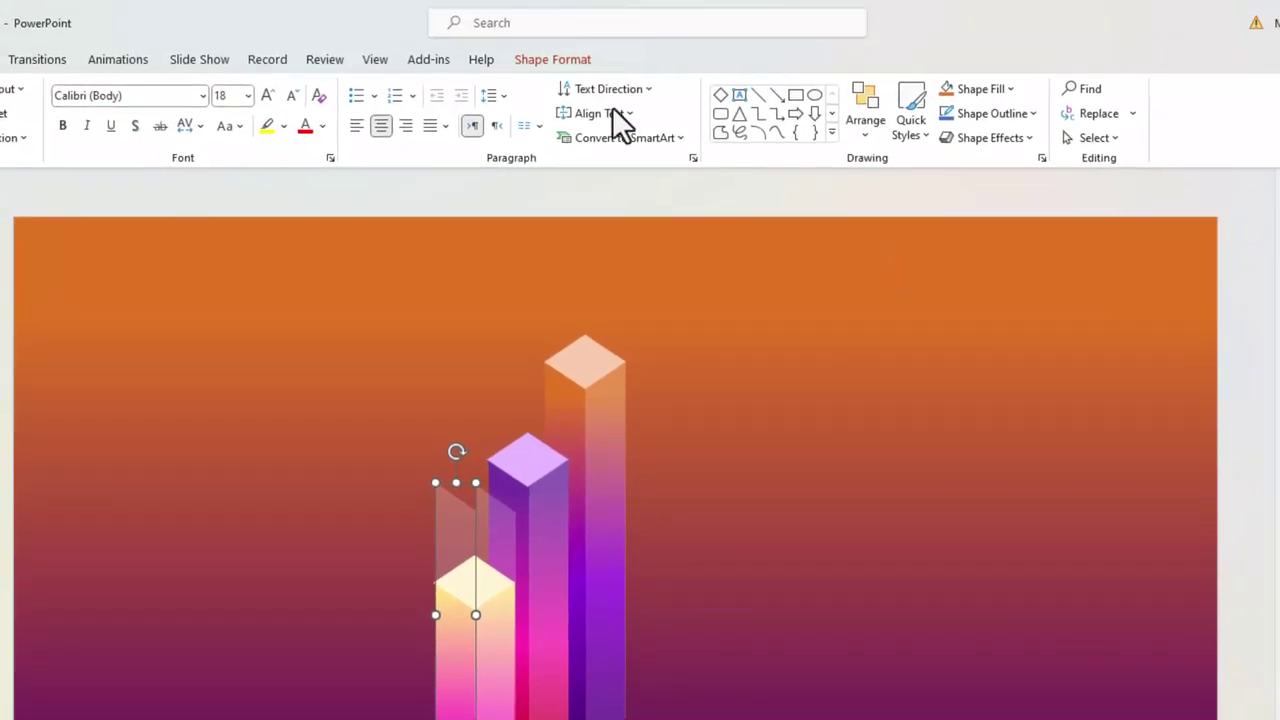
left_click(549, 60)
left_click(1163, 120)
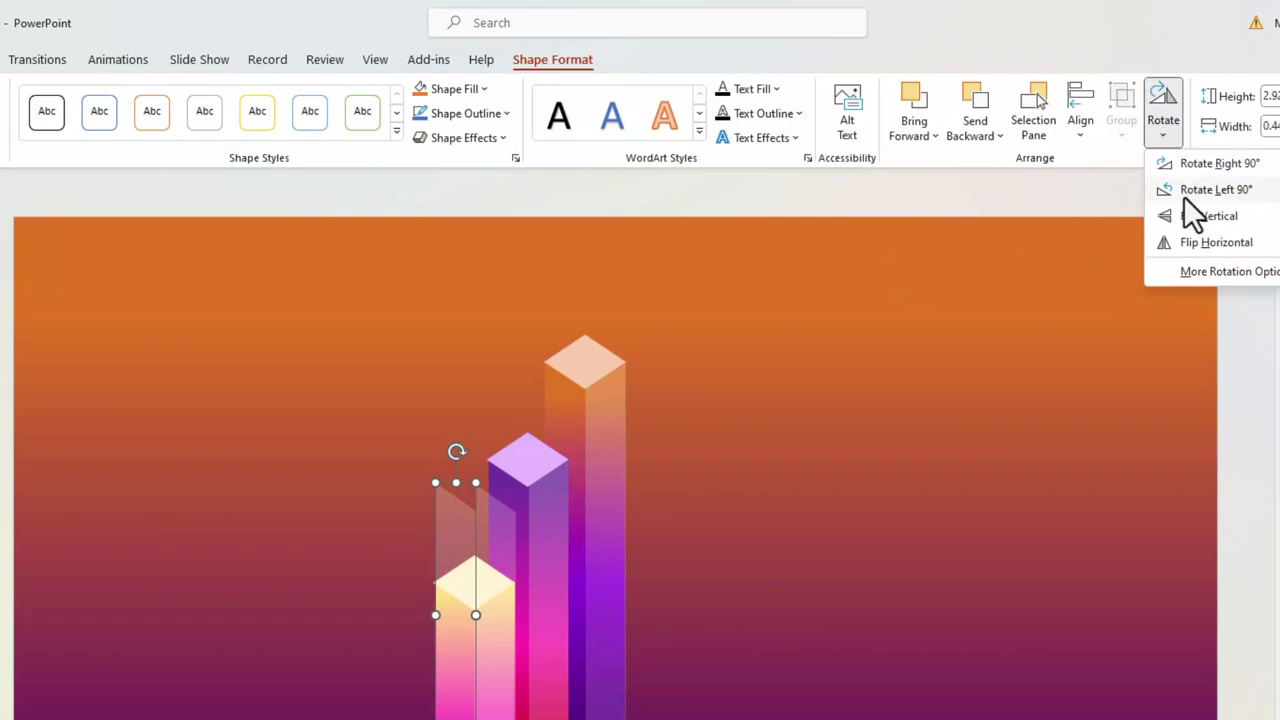
left_click(1185, 242)
left_click(1043, 700)
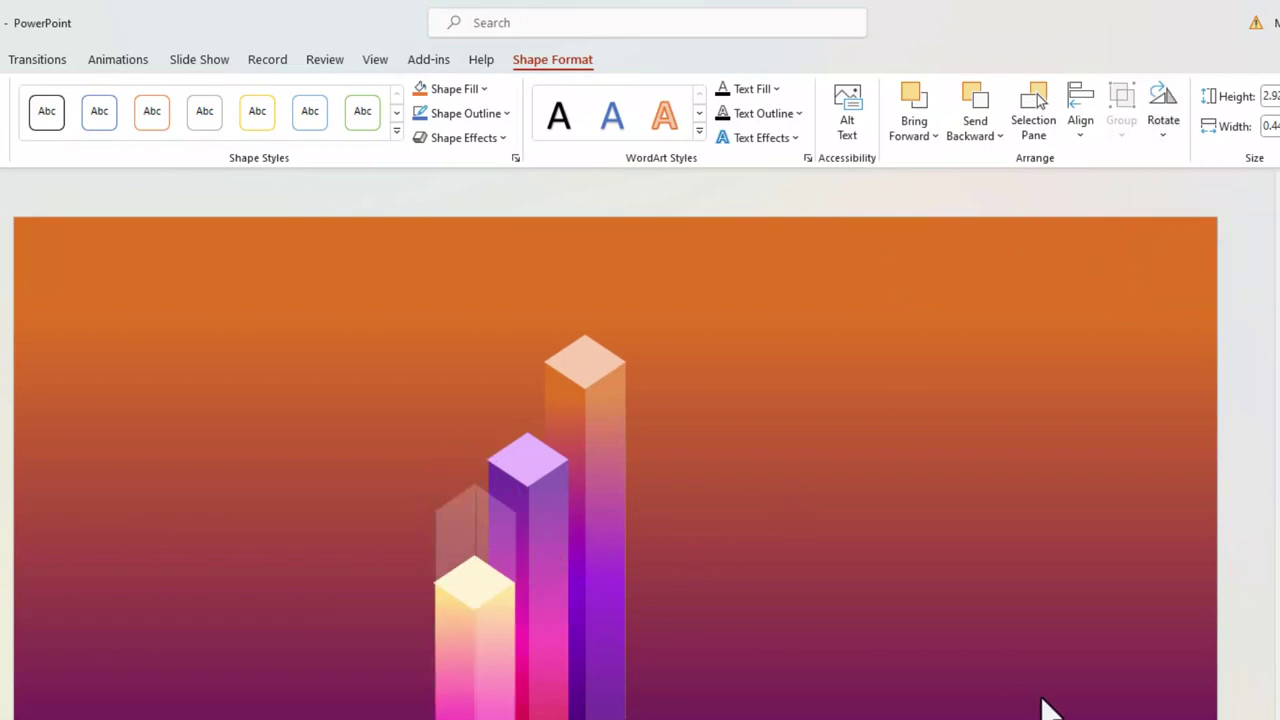
- Select the thin shape beside the yellow bar, then the translucent bar shape
left_click(513, 564)
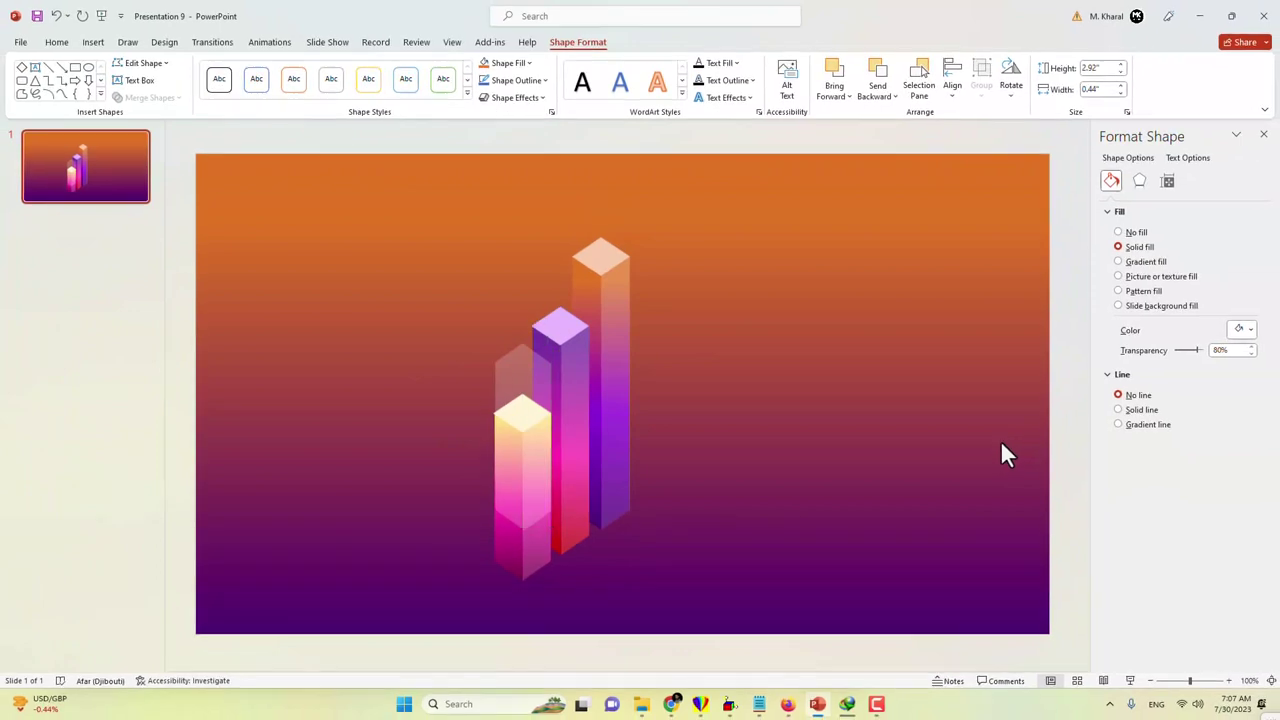
left_click(1000, 451)
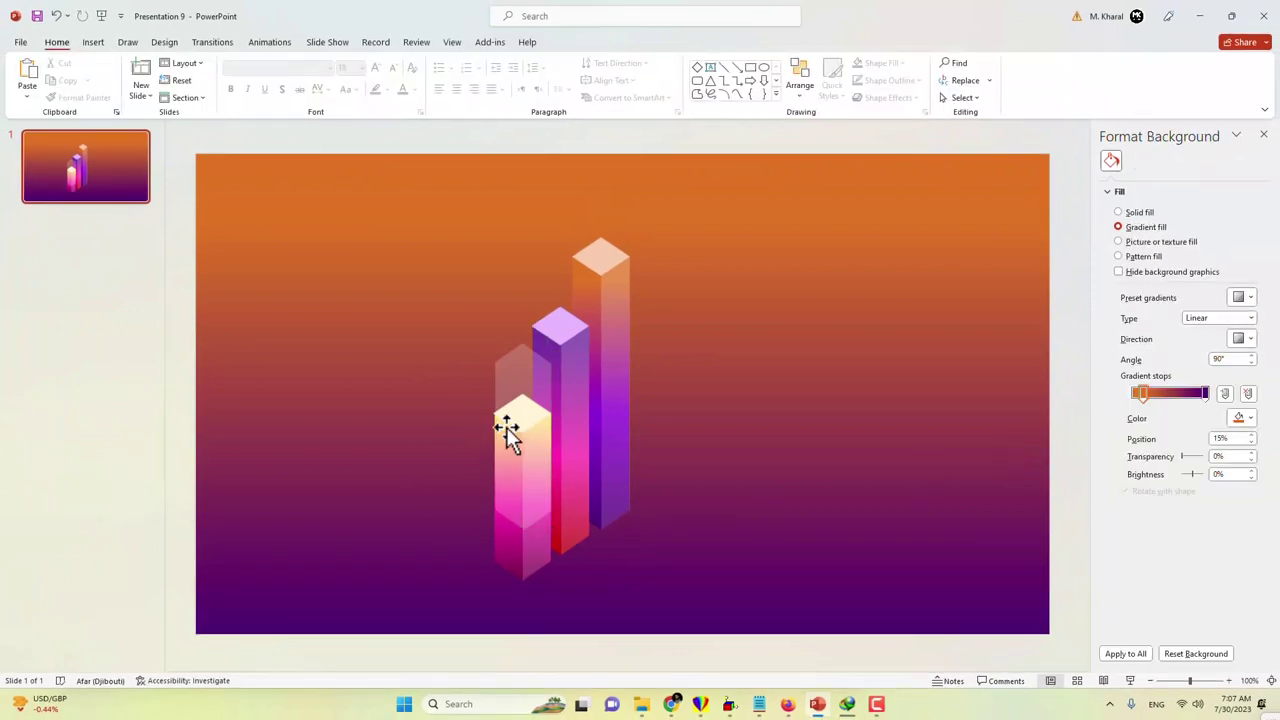
left_click(510, 415)
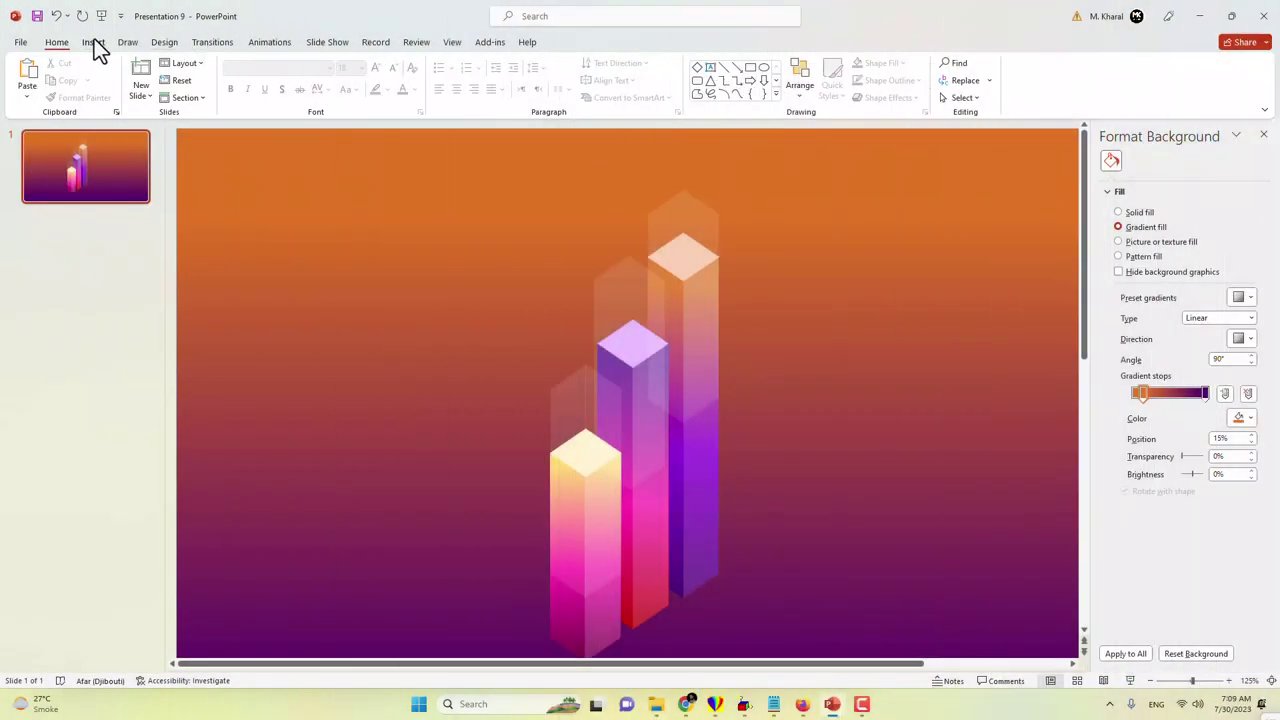
- Add a text box reading '20%' near the top-left and make its text white
left_click(93, 42)
left_click(630, 78)
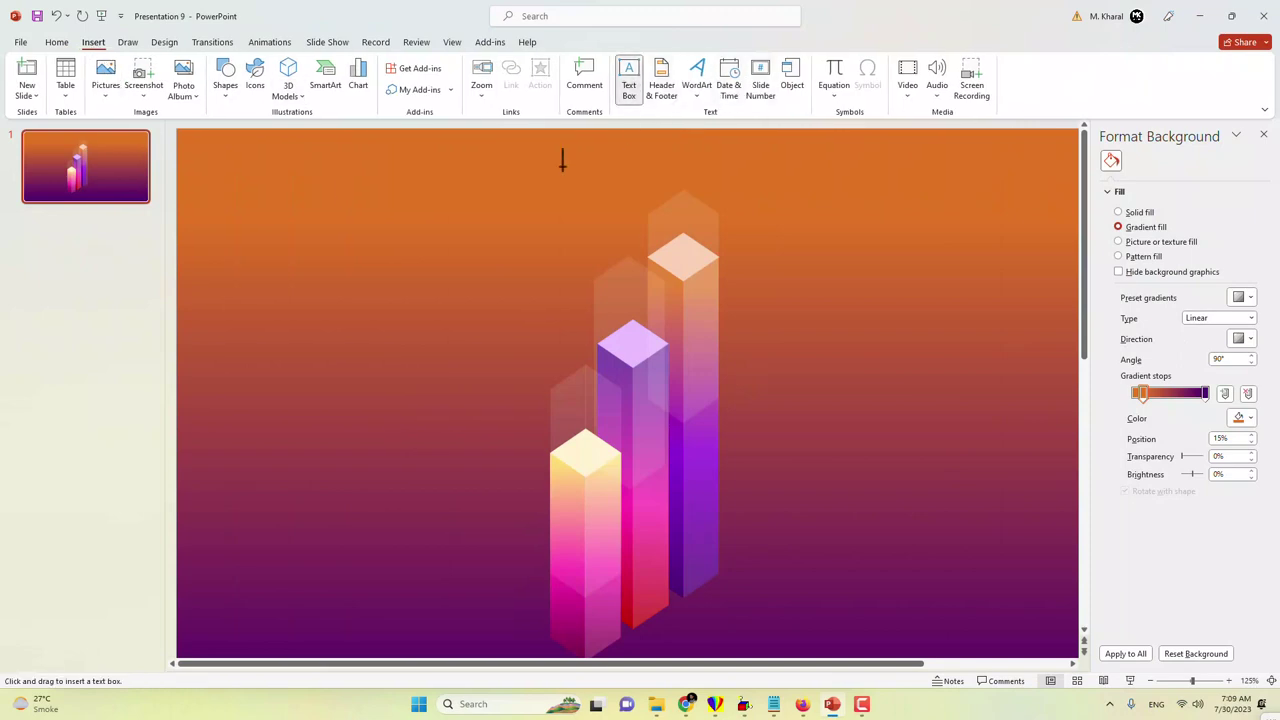
mouse_move(325, 190)
left_mouse_down()
mouse_move(409, 220)
mouse_move(397, 232)
left_mouse_up()
type("20")
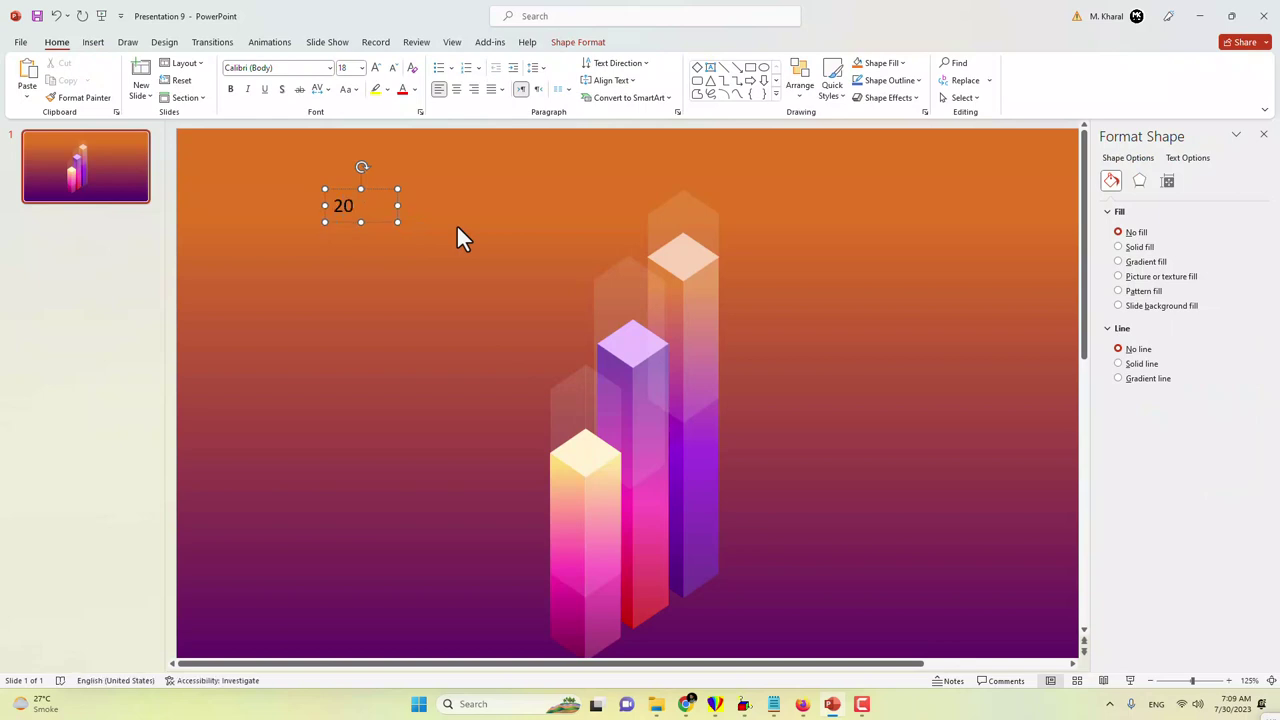
type("%")
key("ctrl+a")
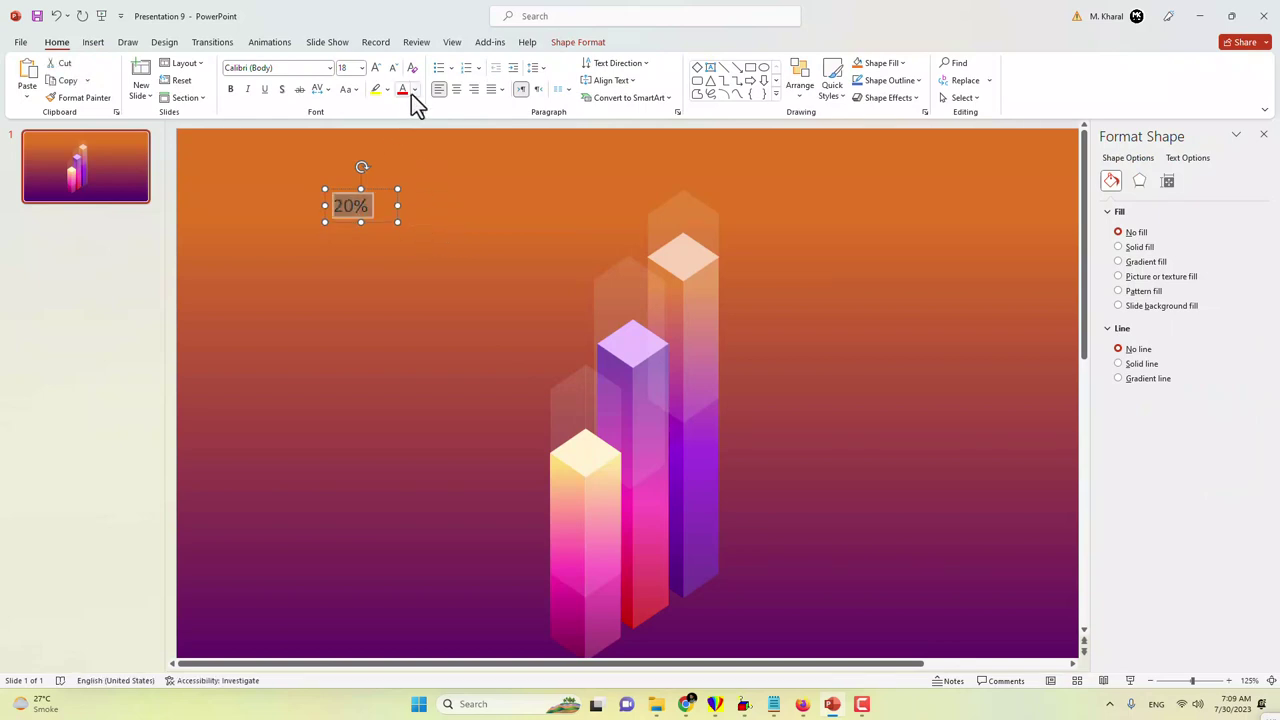
left_click(414, 90)
left_click(403, 124)
- Move the white 20% label down toward the bars
left_click(388, 245)
left_click(391, 209)
mouse_move(400, 206)
left_mouse_down()
mouse_move(380, 207)
mouse_move(588, 410)
mouse_move(587, 394)
left_mouse_up()
left_click(362, 193)
left_click(346, 190)
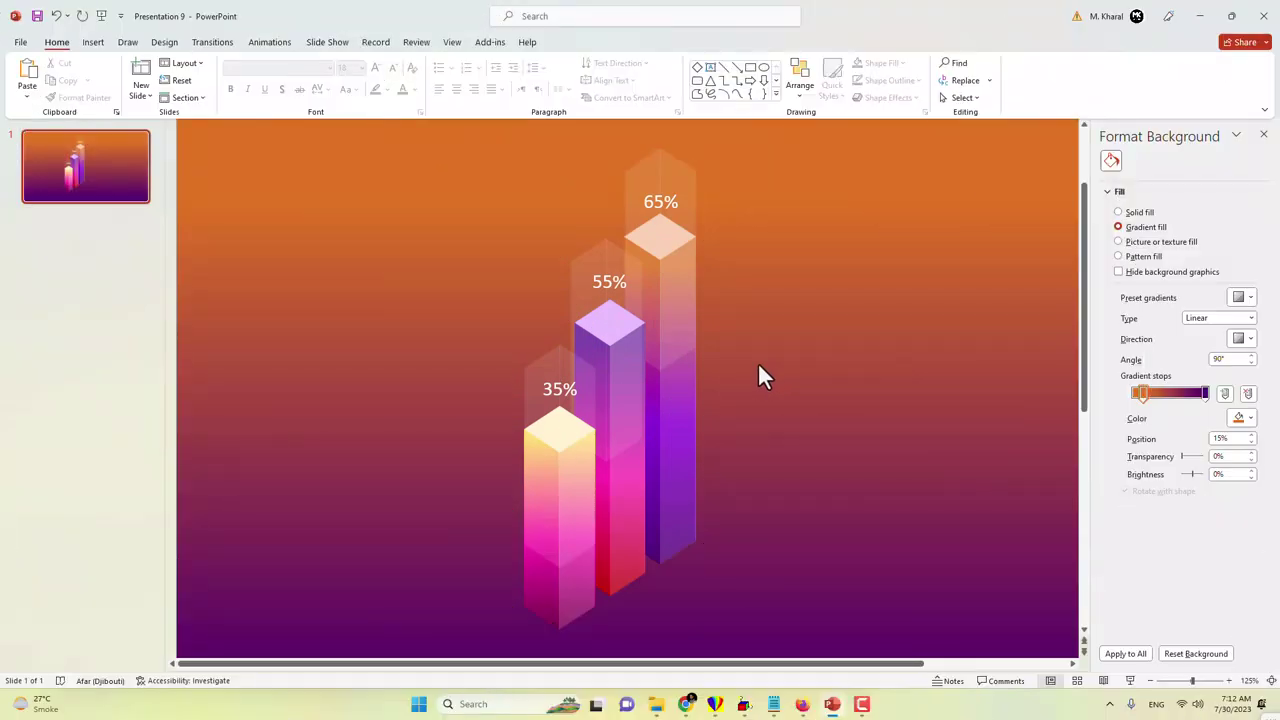
- Draw a large oval across the upper slide with no outline and a solid purple fill
left_click(91, 42)
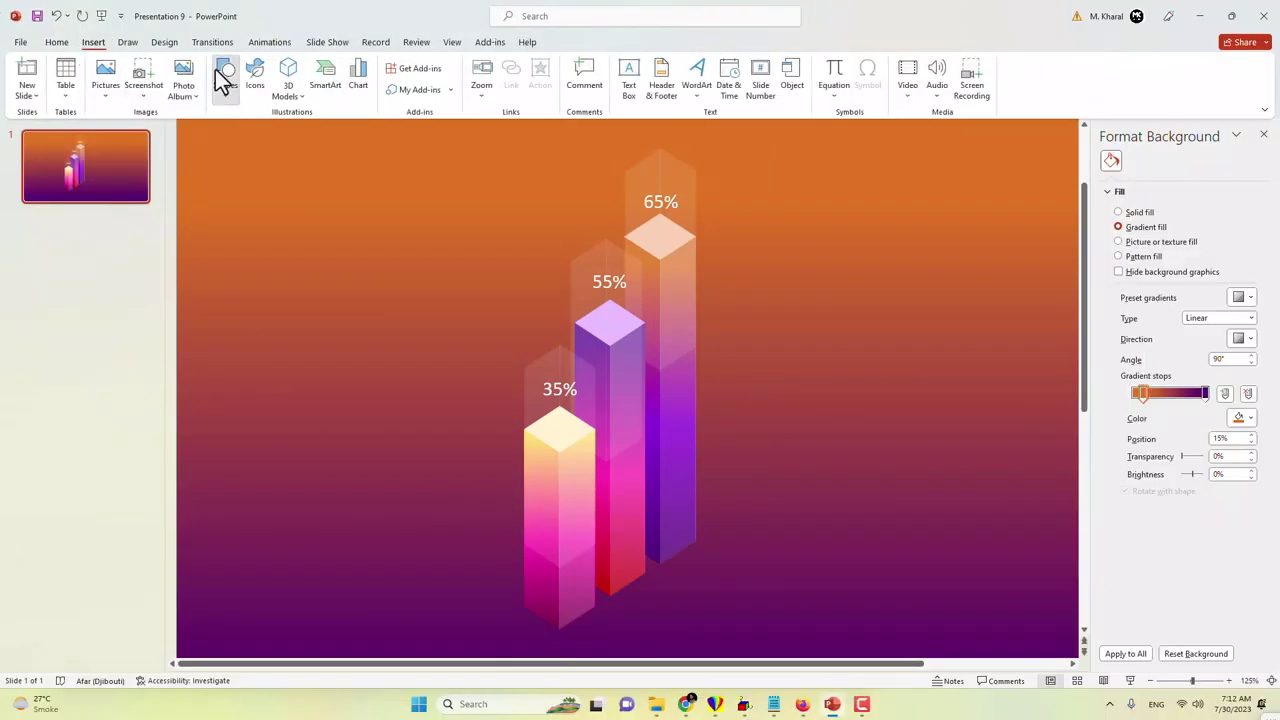
left_click(224, 78)
left_click(286, 132)
mouse_move(255, 228)
left_mouse_down()
mouse_move(723, 367)
mouse_move(688, 372)
left_mouse_up()
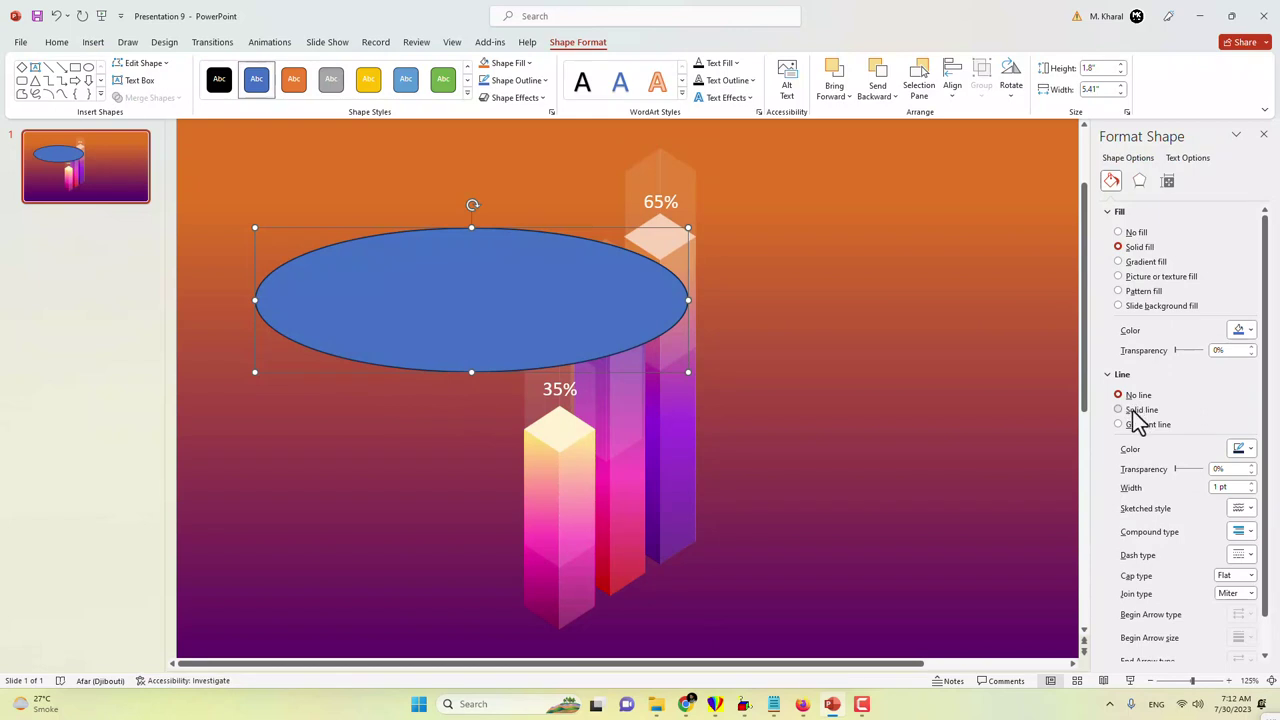
left_click(1131, 398)
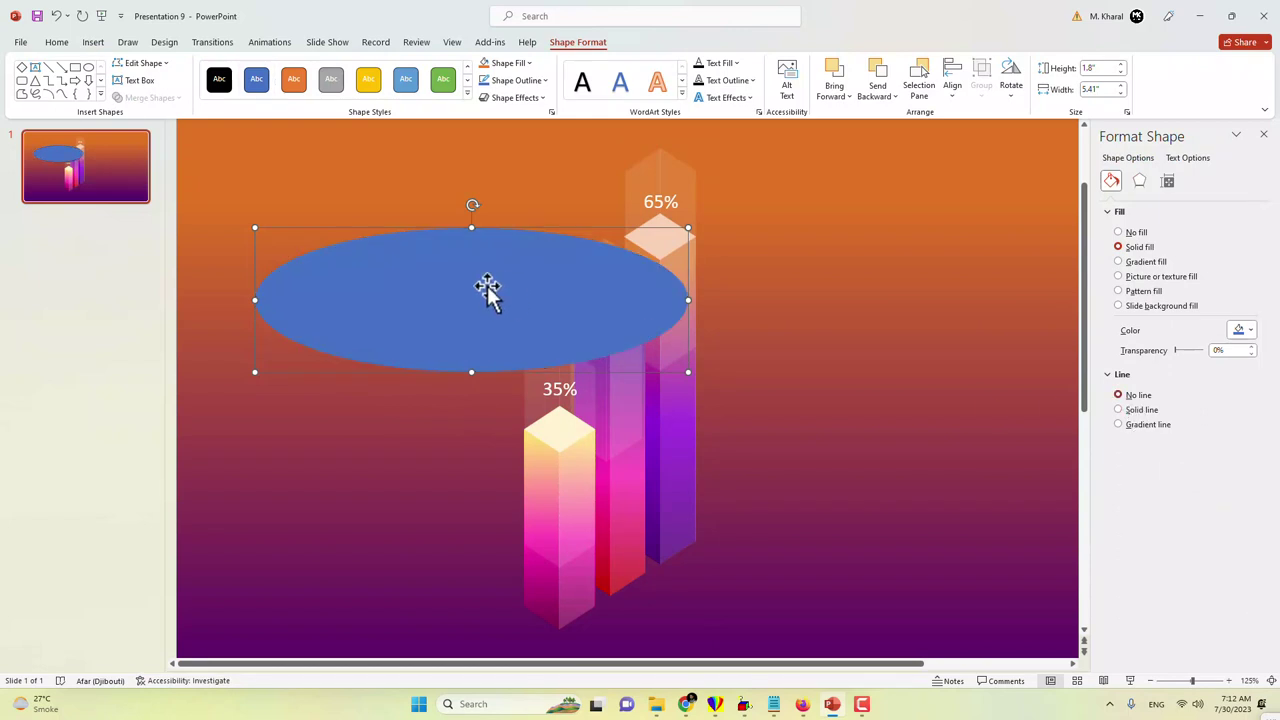
left_click(1249, 330)
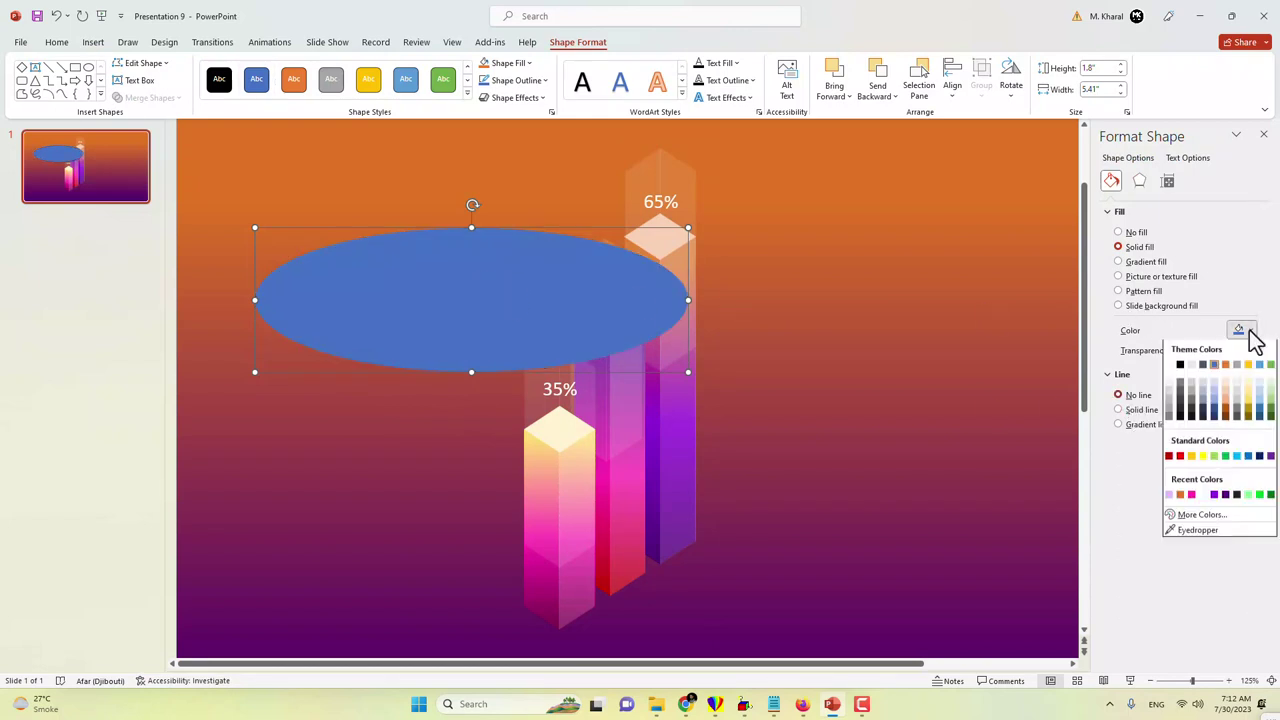
left_click(1269, 457)
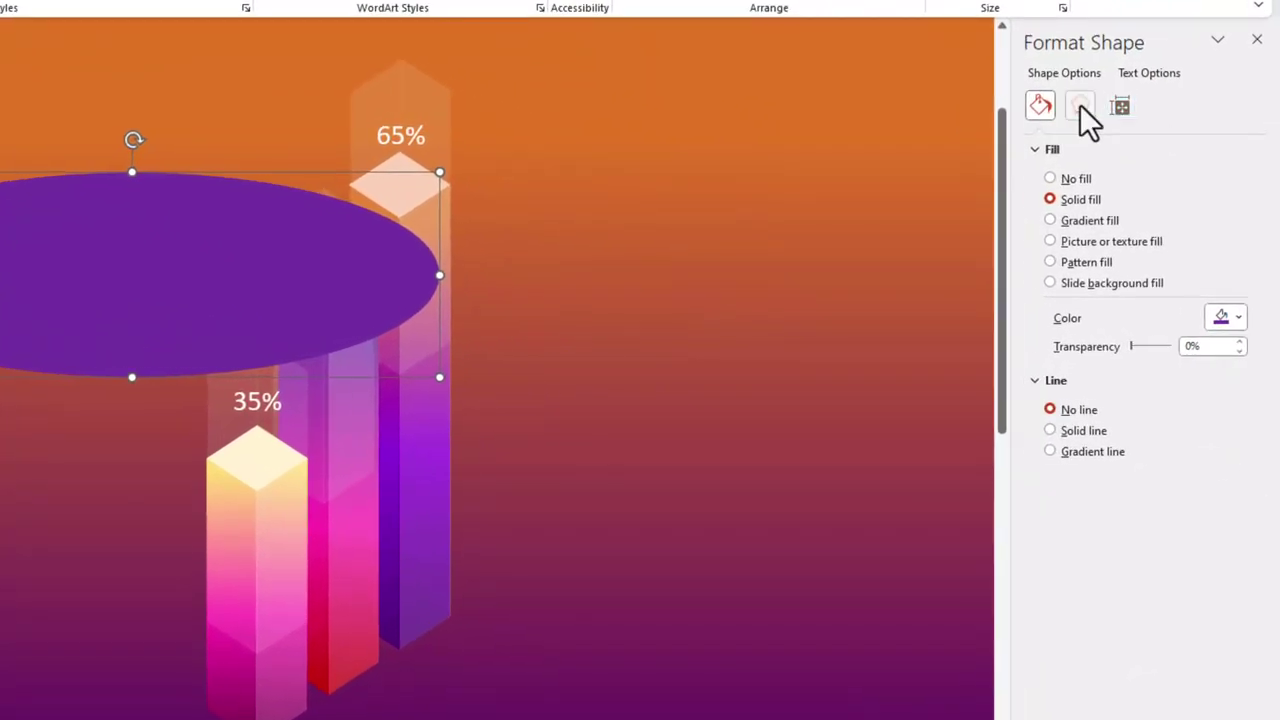
- Tilt the purple ellipse with a Perspective 3-D Rotation preset
left_click(1139, 180)
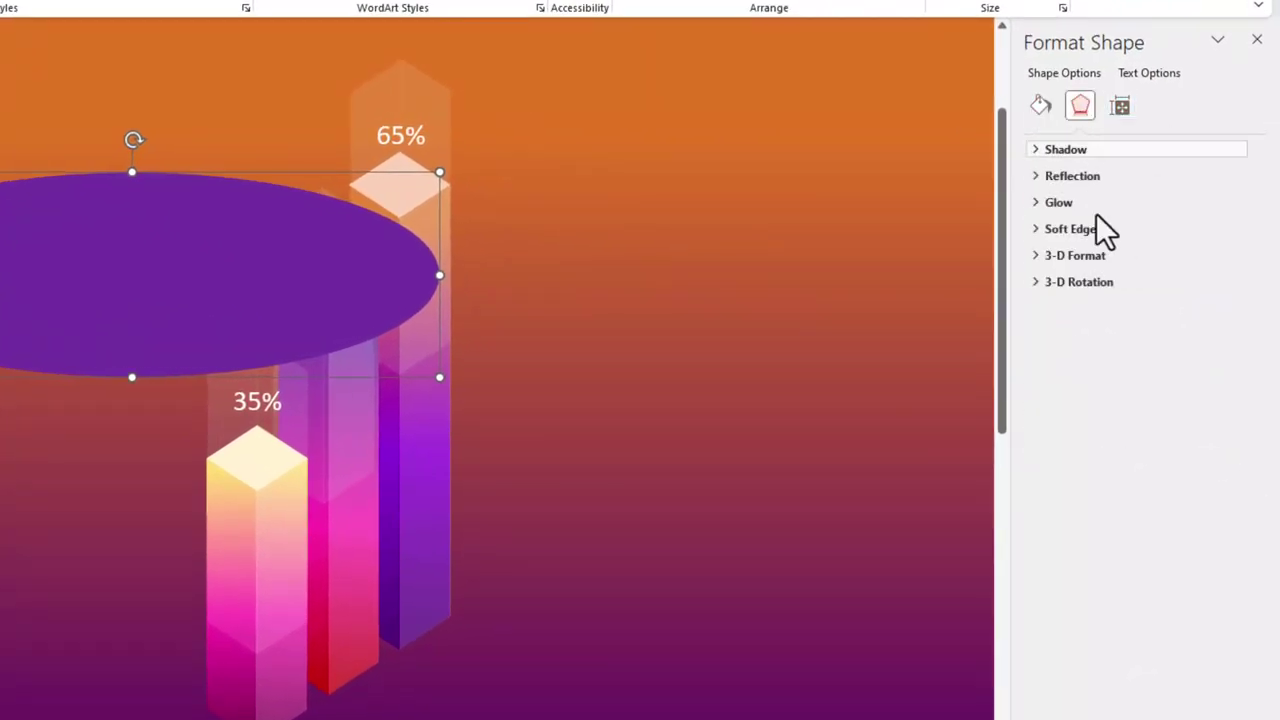
left_click(1055, 282)
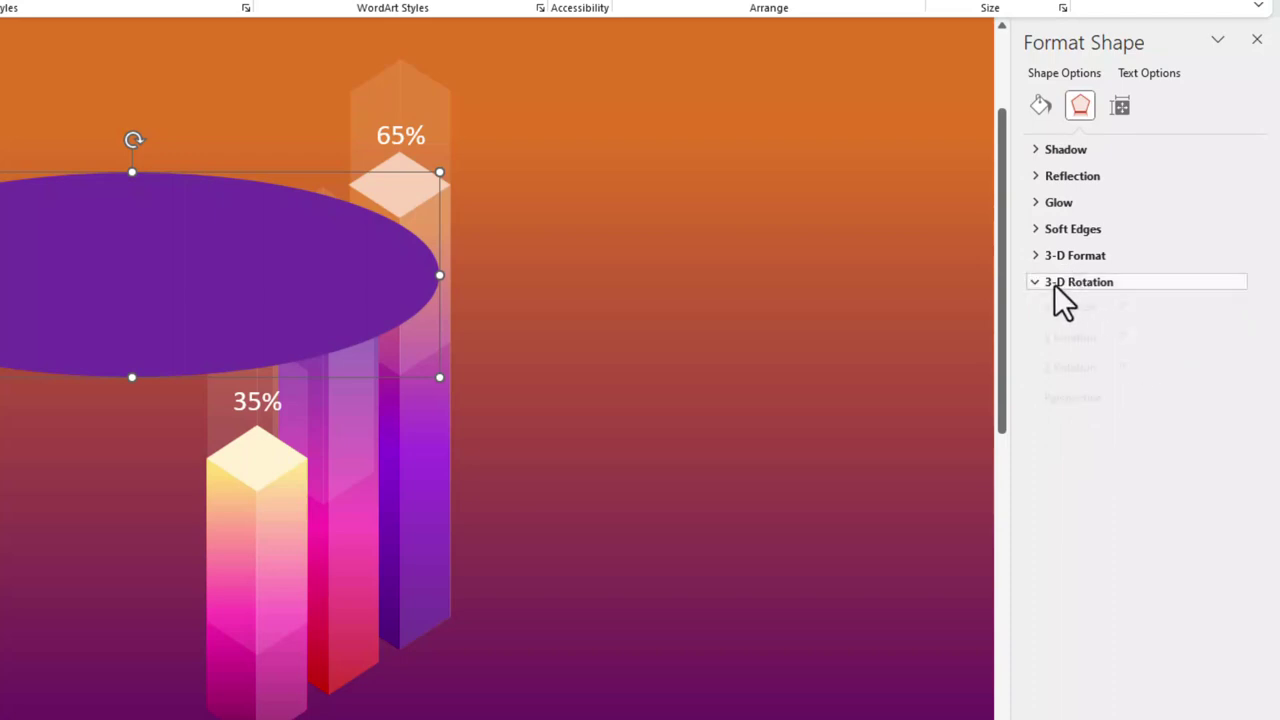
left_click(1237, 318)
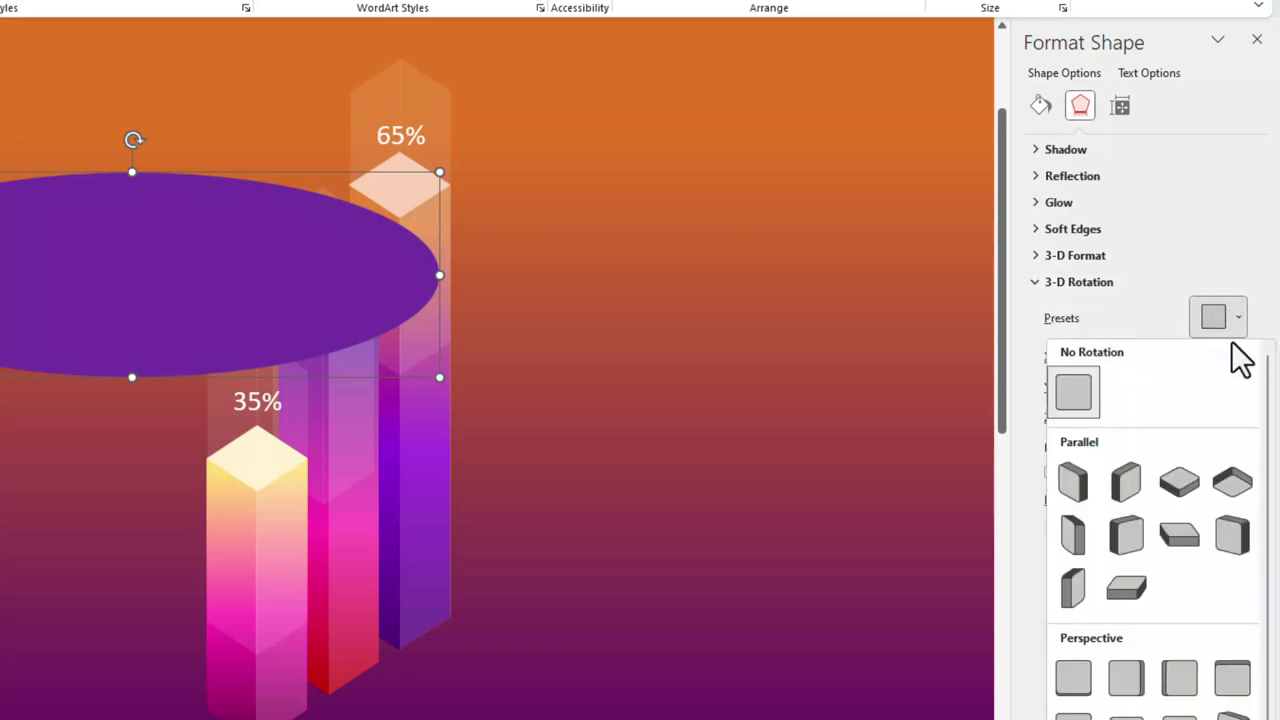
scroll(1166, 614, "down", 1)
left_click(1129, 646)
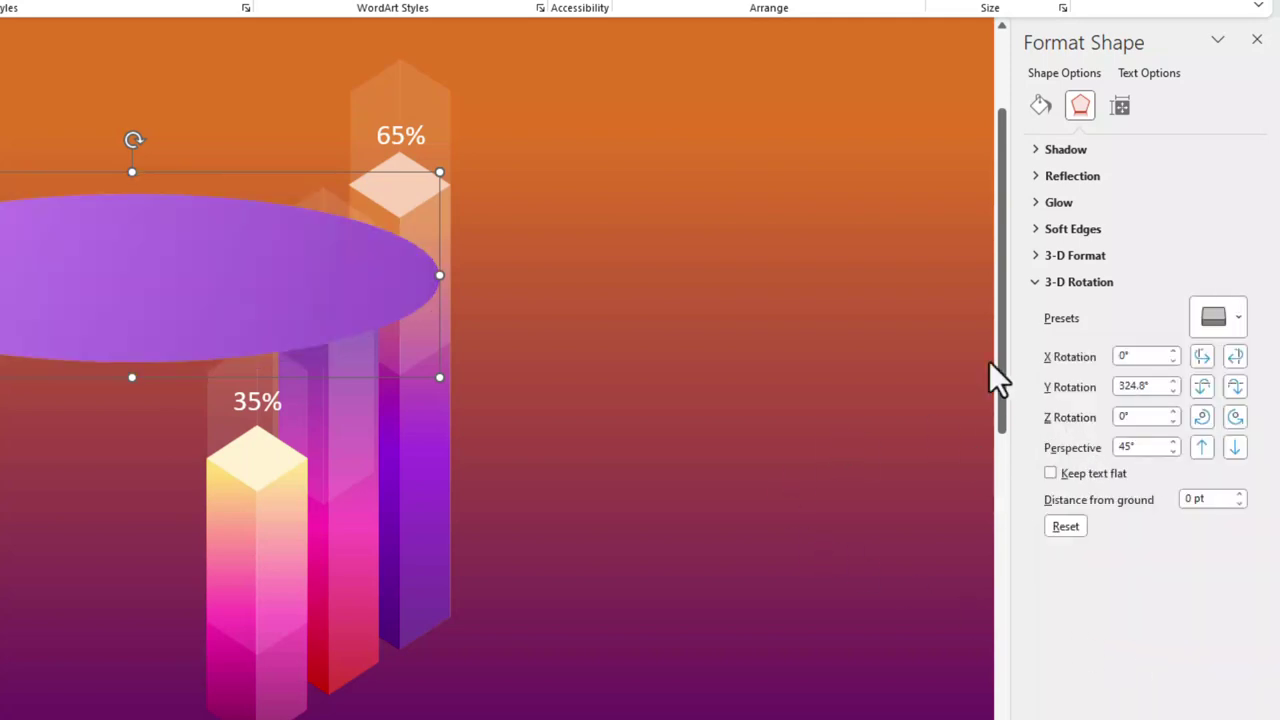
left_click(1037, 283)
- Give the ellipse no top bevel, a 6 pt bottom bevel and 8.5 pt depth
left_click(1036, 258)
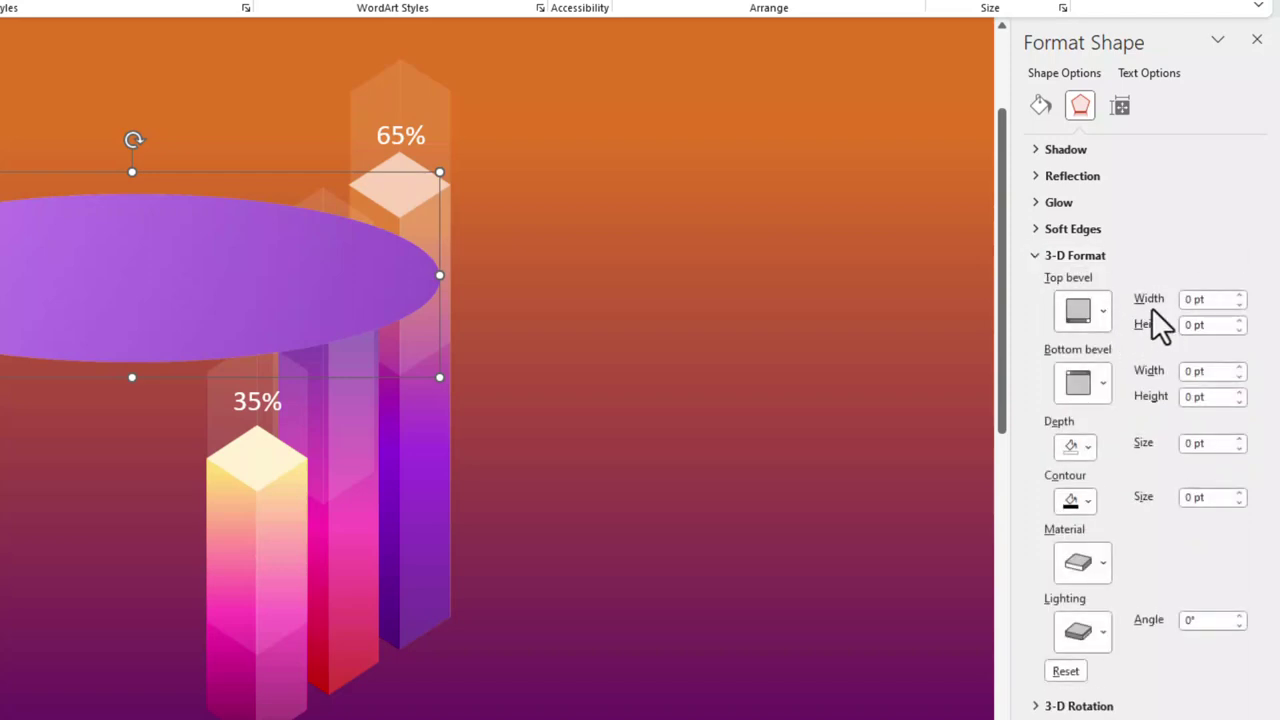
left_click(1104, 313)
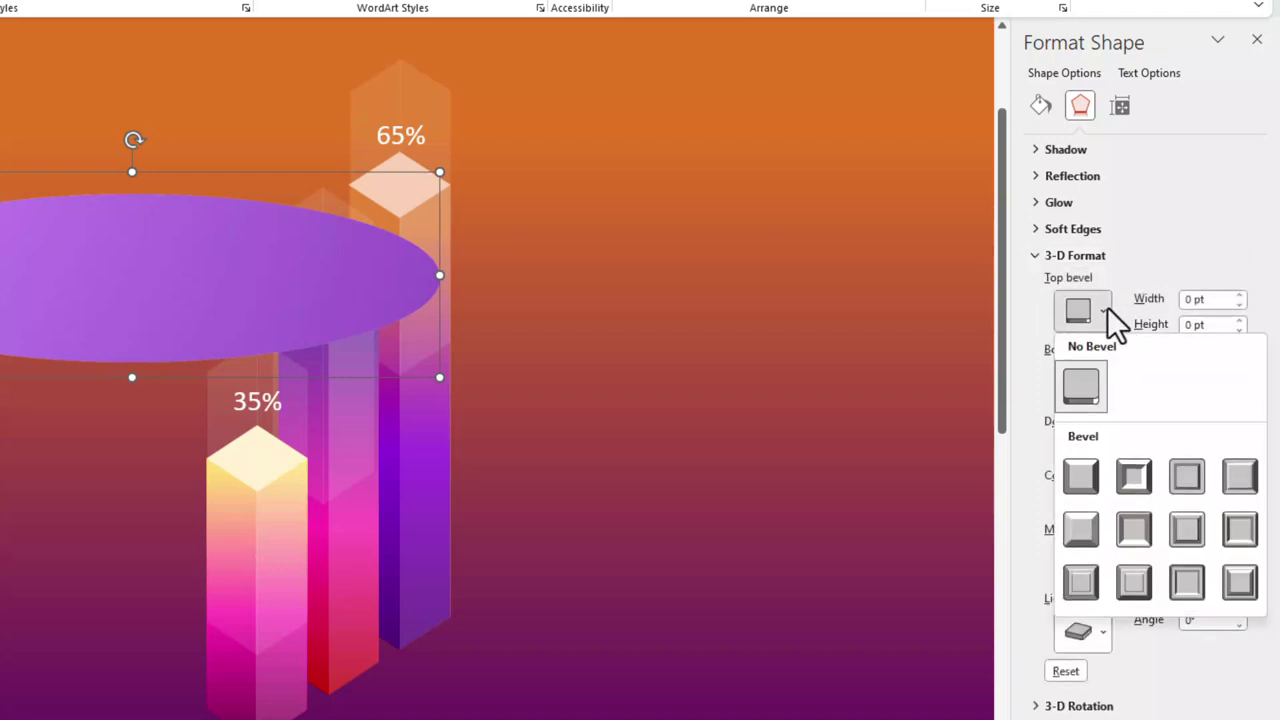
left_click(1082, 388)
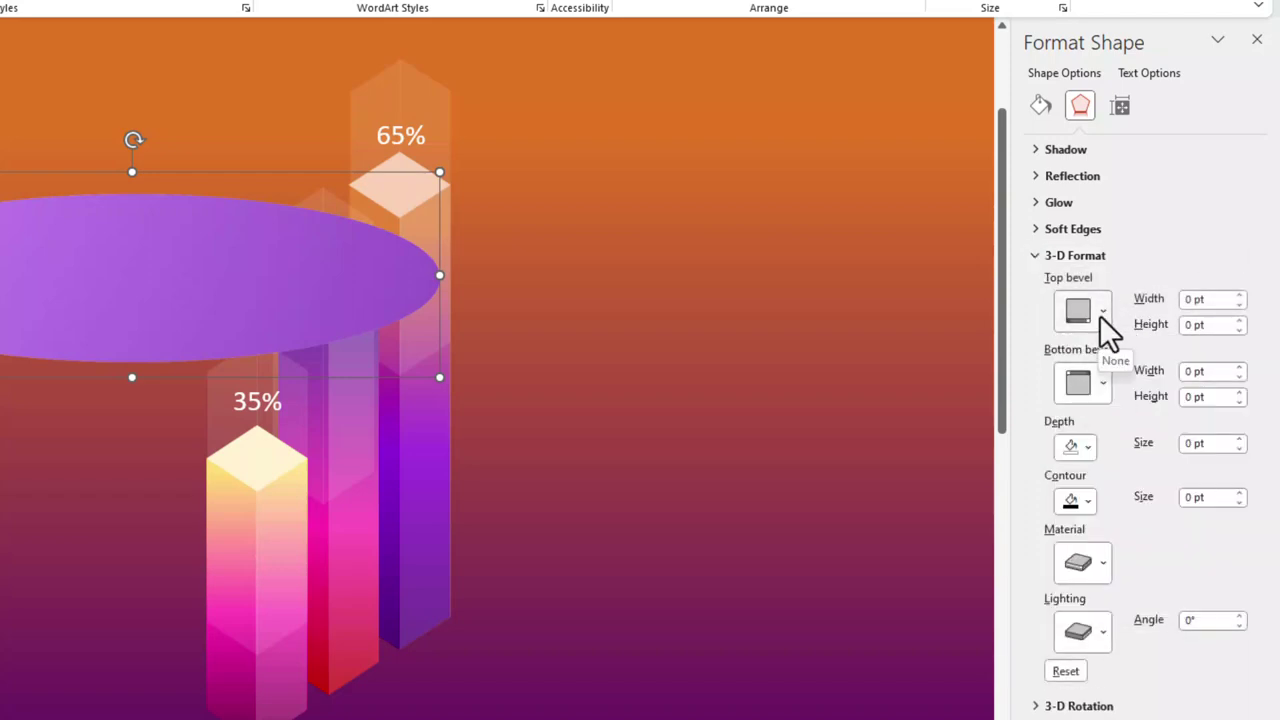
left_click(1100, 393)
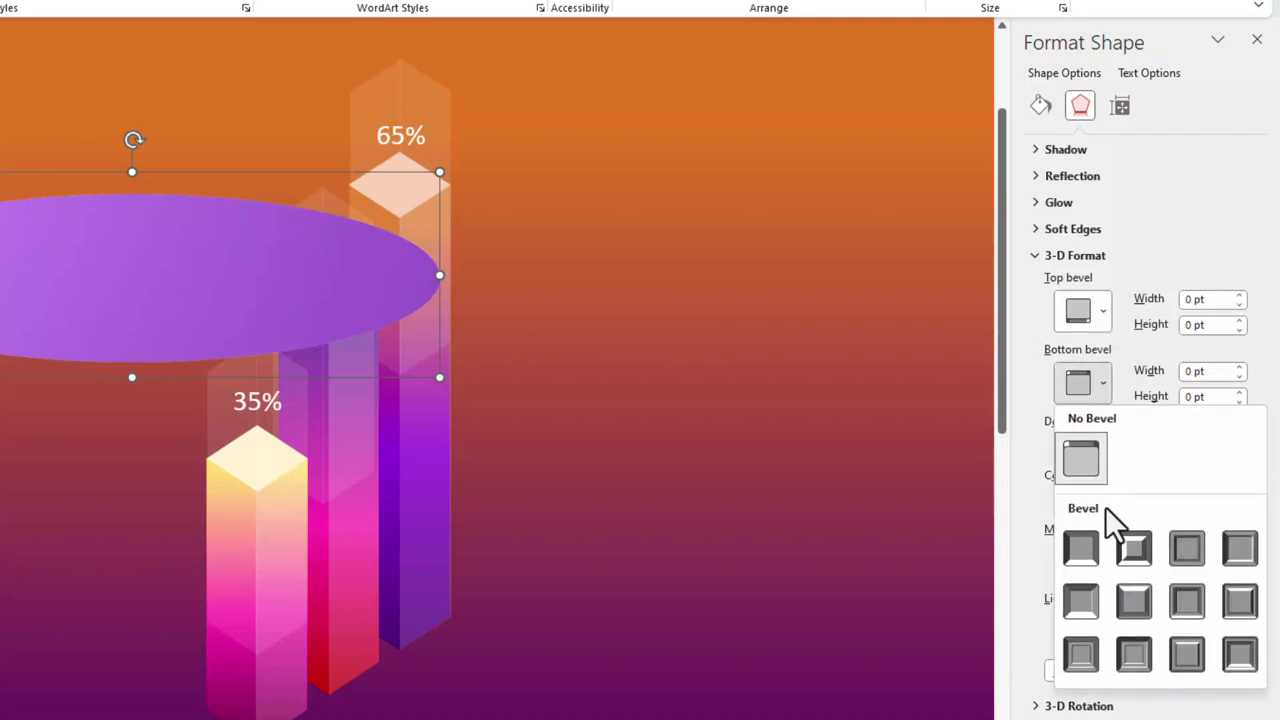
key("Escape")
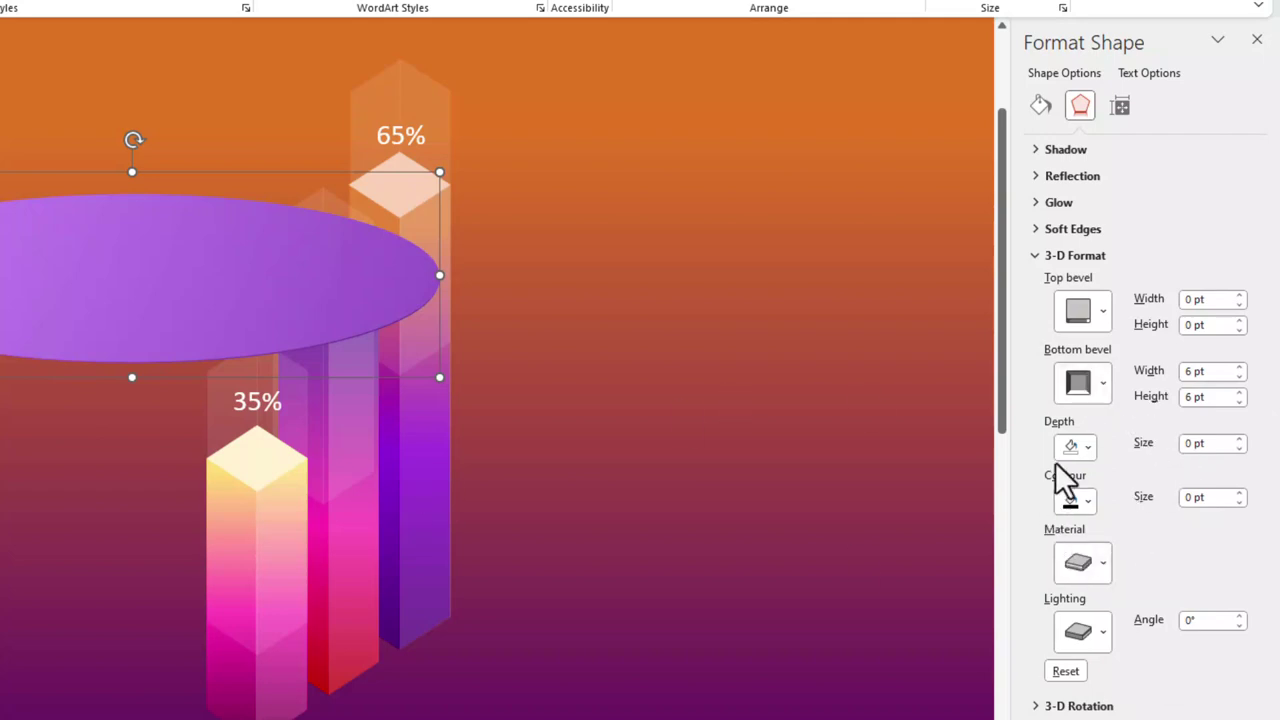
left_click(1239, 439)
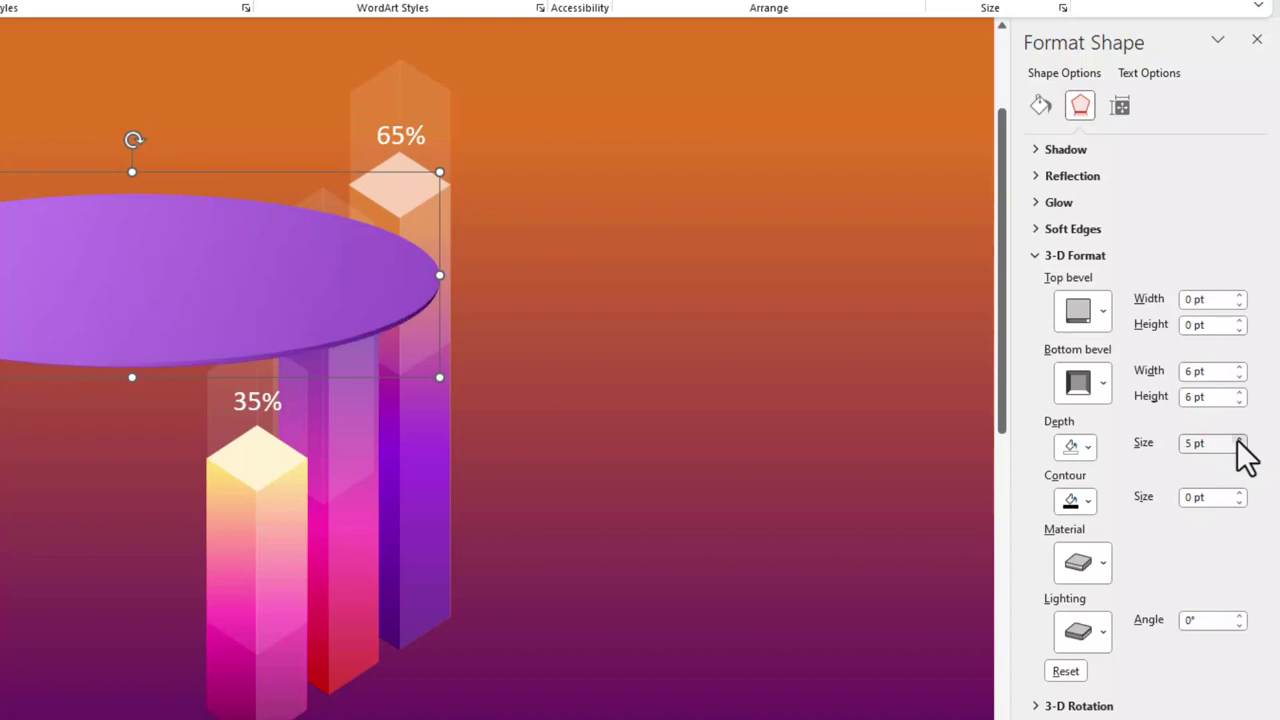
left_click(1238, 440)
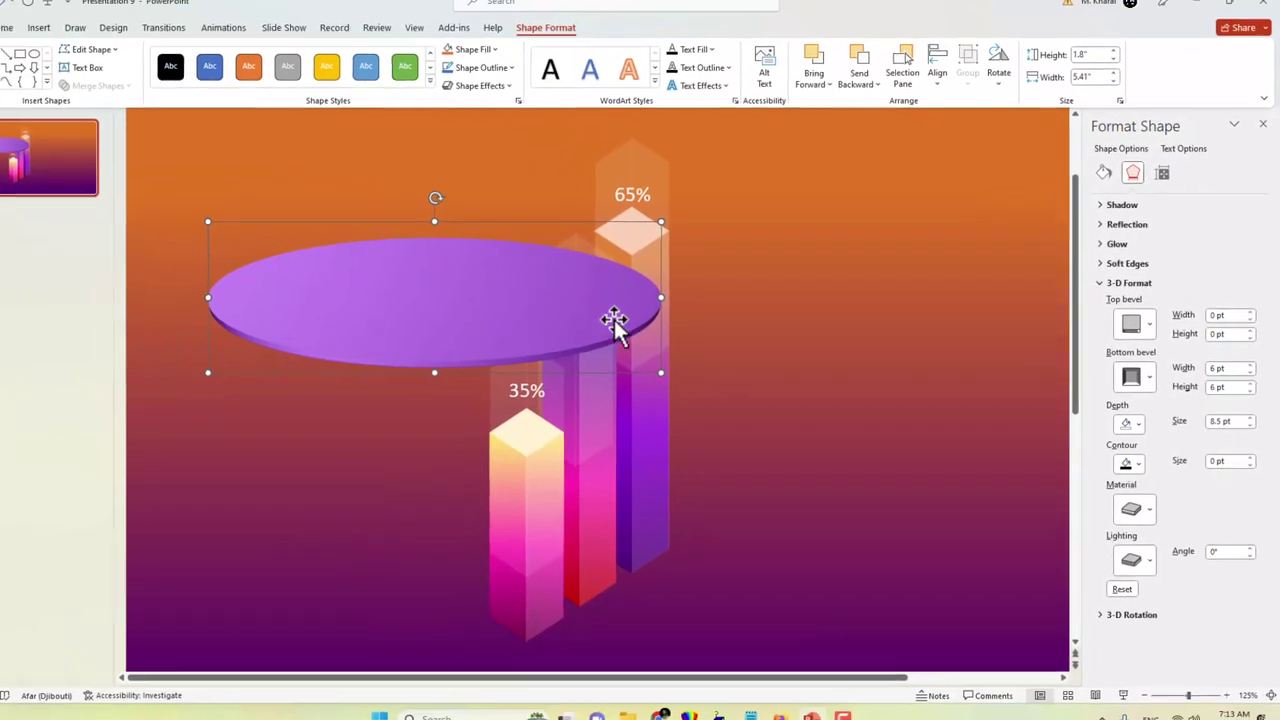
- Move the 3D ellipse under the bars, send it to back, and nudge it into place
mouse_move(557, 294)
left_mouse_down()
mouse_move(670, 557)
mouse_move(697, 578)
left_mouse_up()
right_click(700, 575)
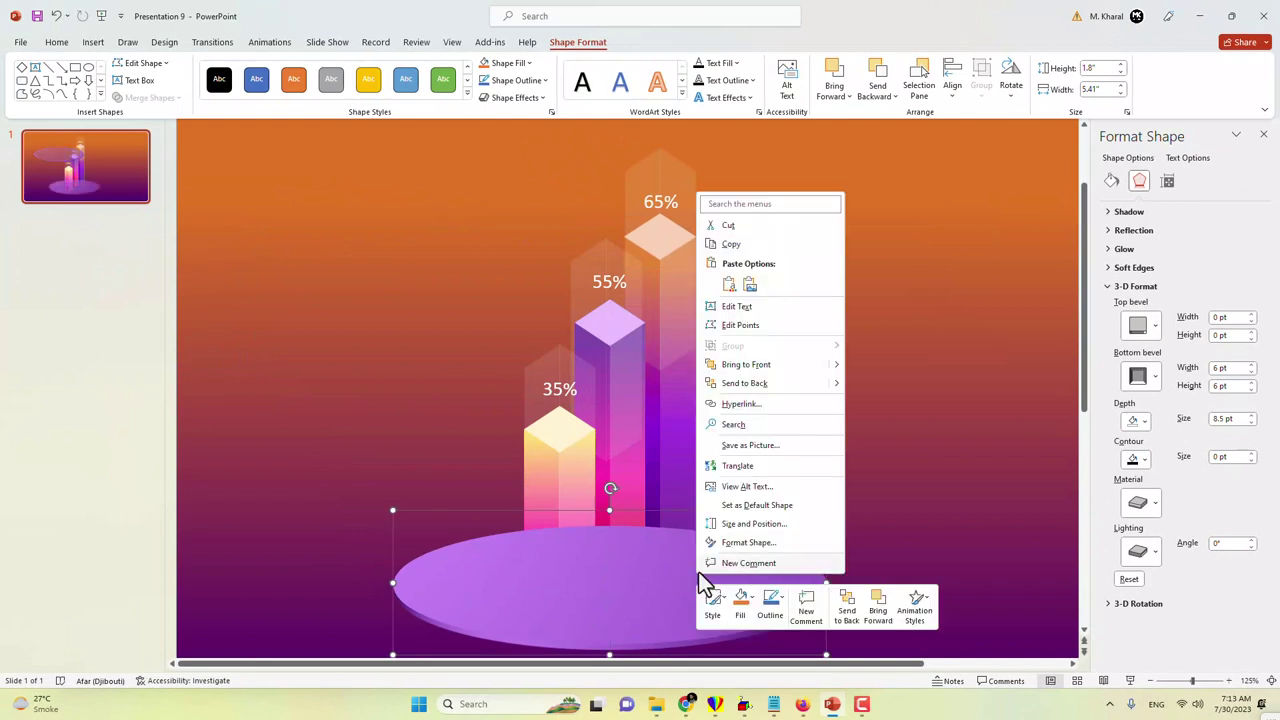
left_click(746, 383)
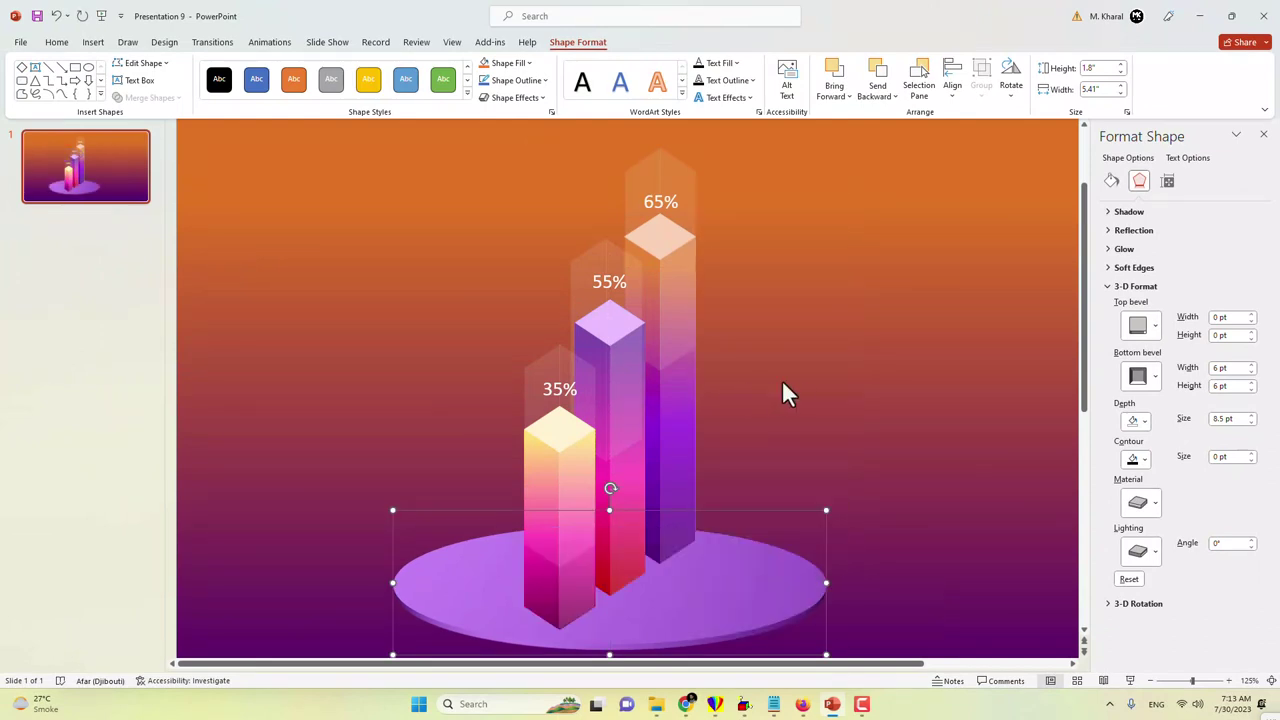
left_click(782, 379)
left_click_drag(717, 600, 720, 573)
left_click(784, 445)
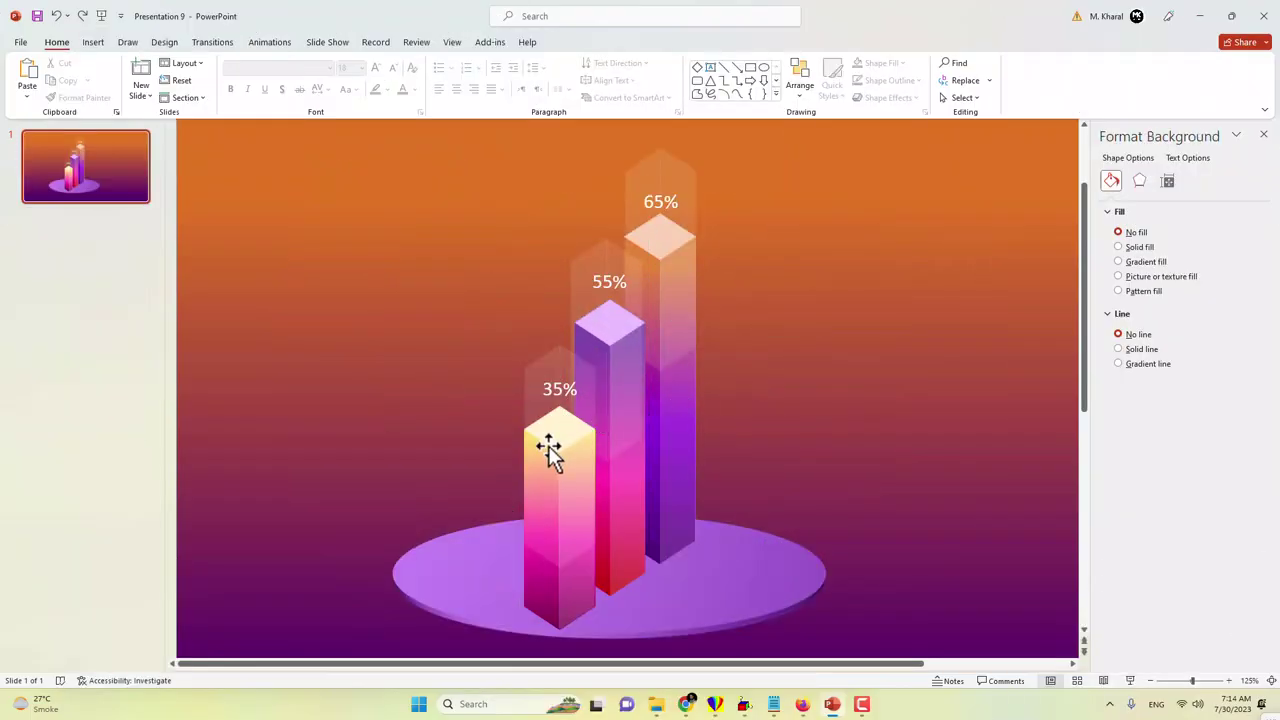
- Give the 35% bar a 2-second Wipe animation starting With Previous
left_click(548, 446)
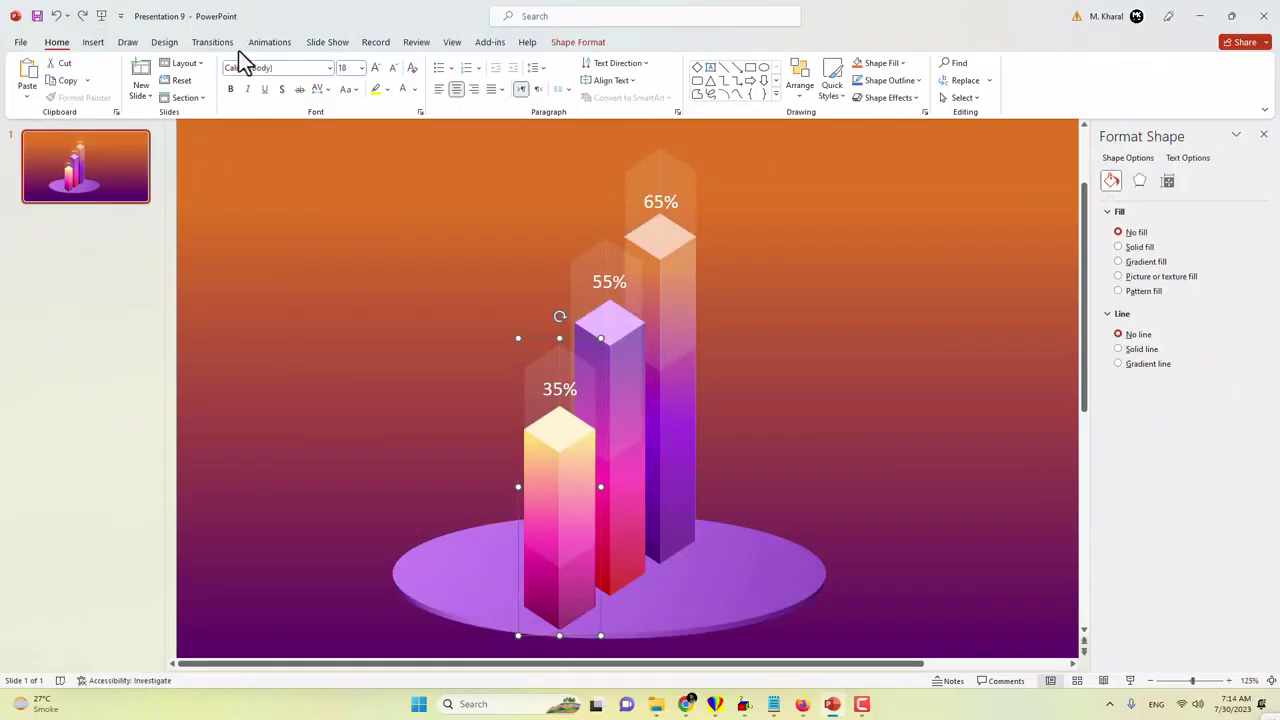
left_click(272, 43)
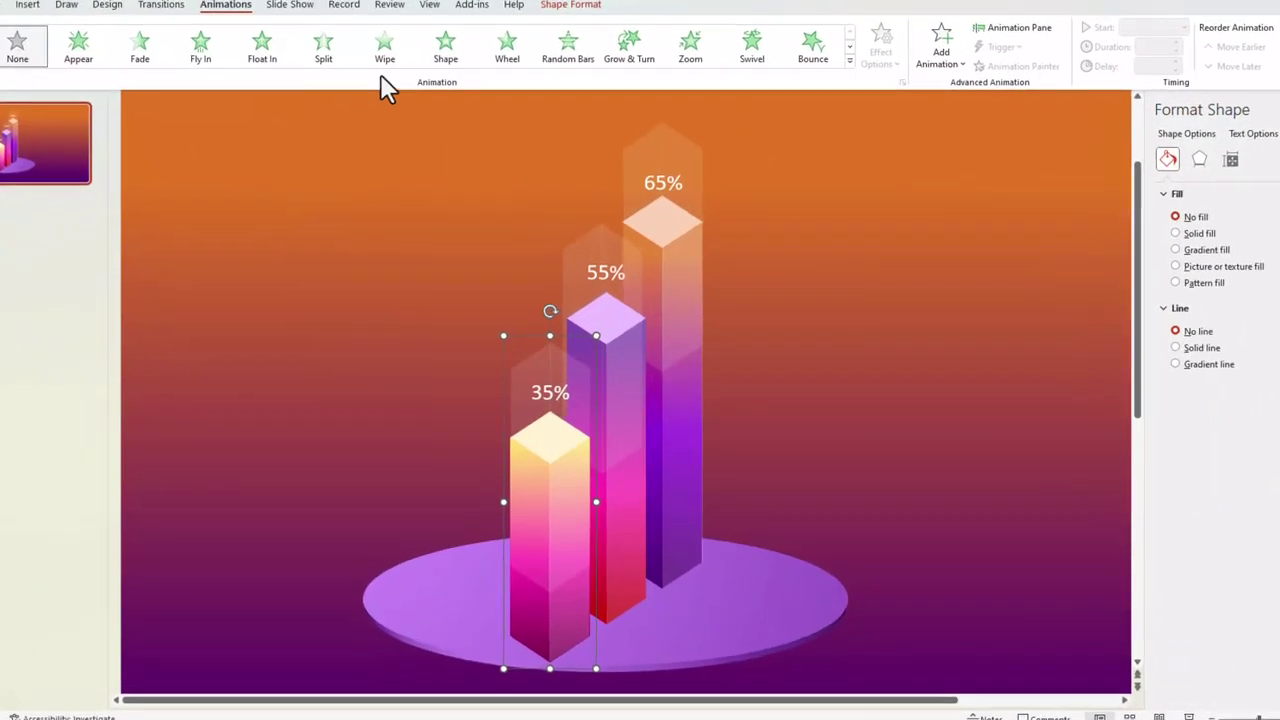
left_click(387, 62)
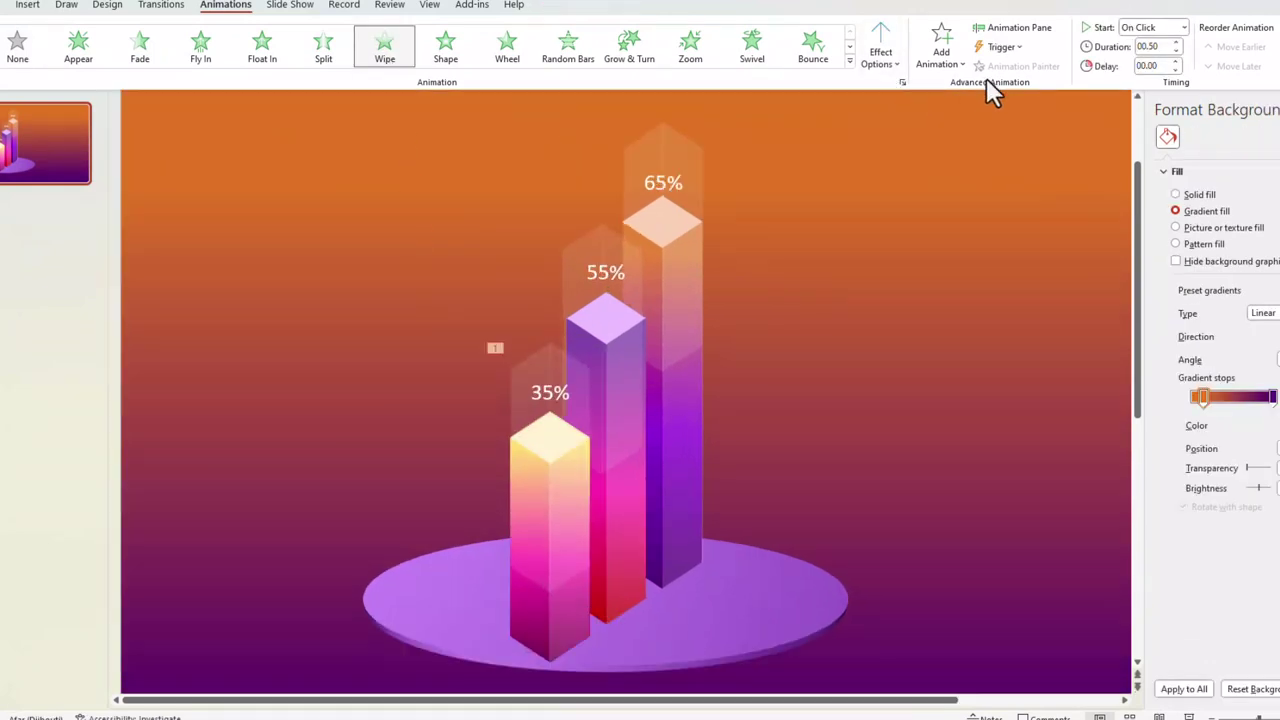
left_click(1177, 43)
left_click(1177, 43)
left_click(8, 45)
left_click(1140, 28)
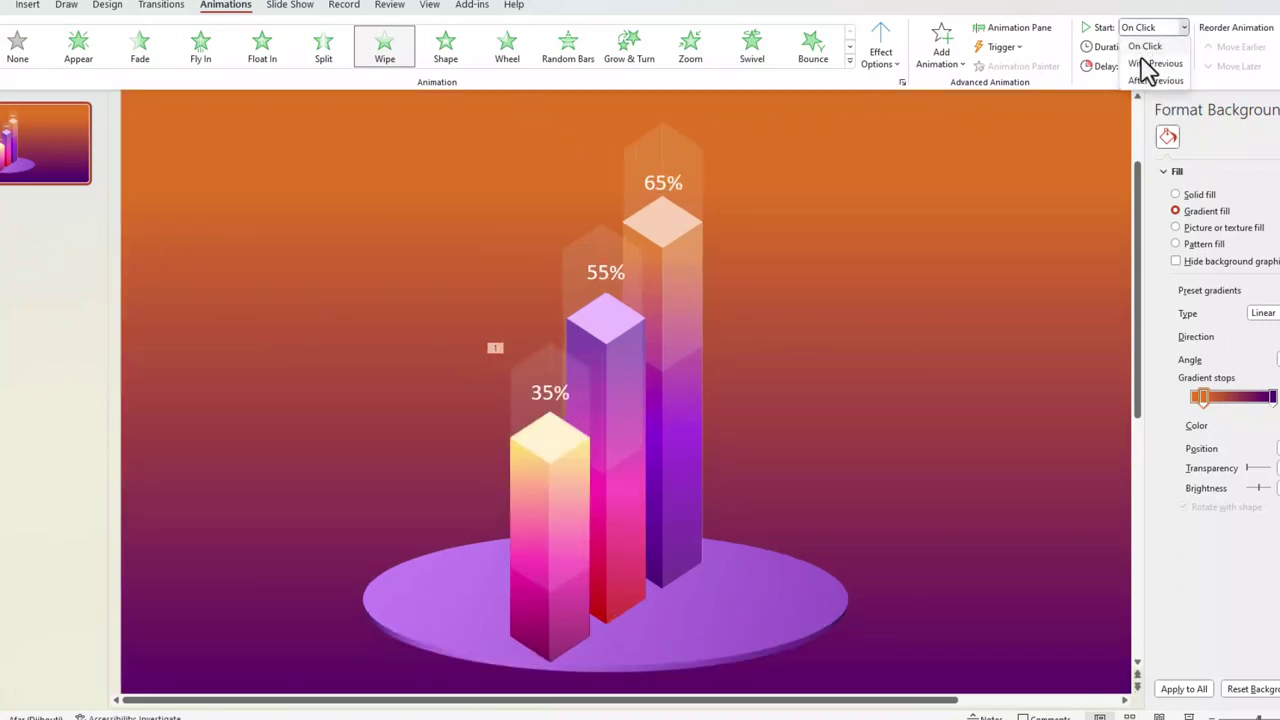
left_click(1146, 58)
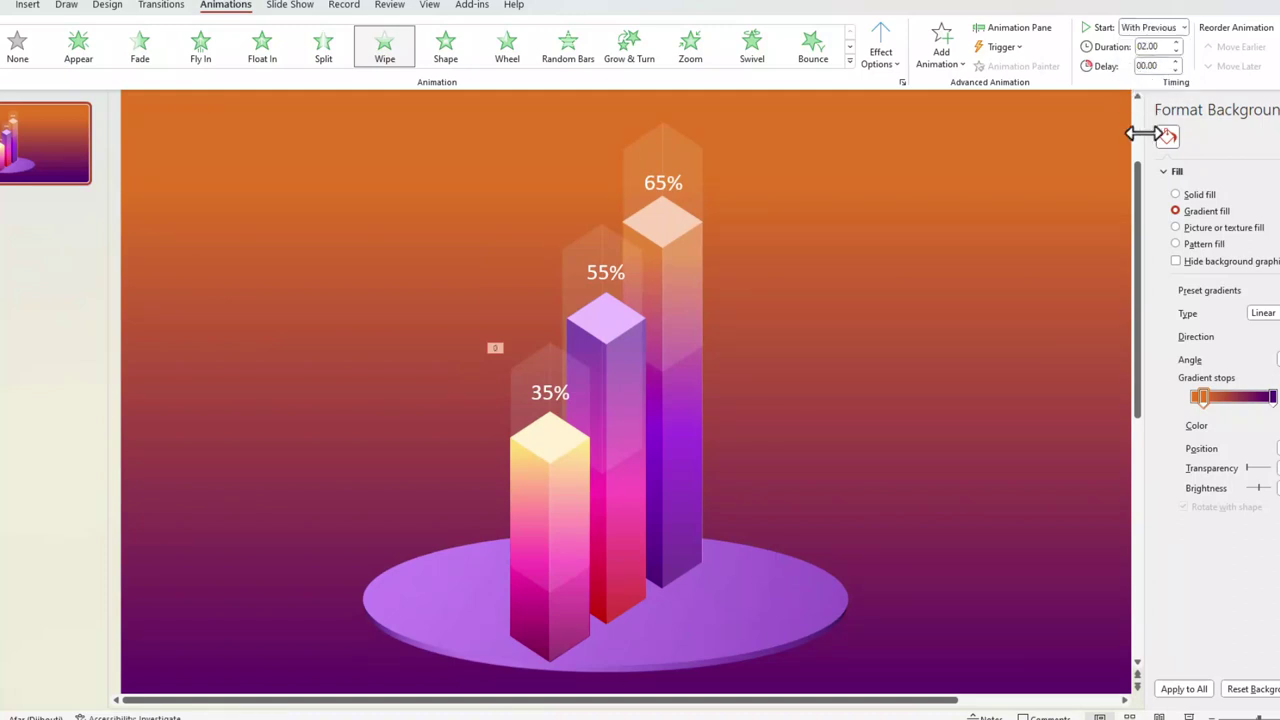
- Add Wipe animations to the 55% and 65% bars, both starting With Previous, with a delay on 65%
left_click(650, 312)
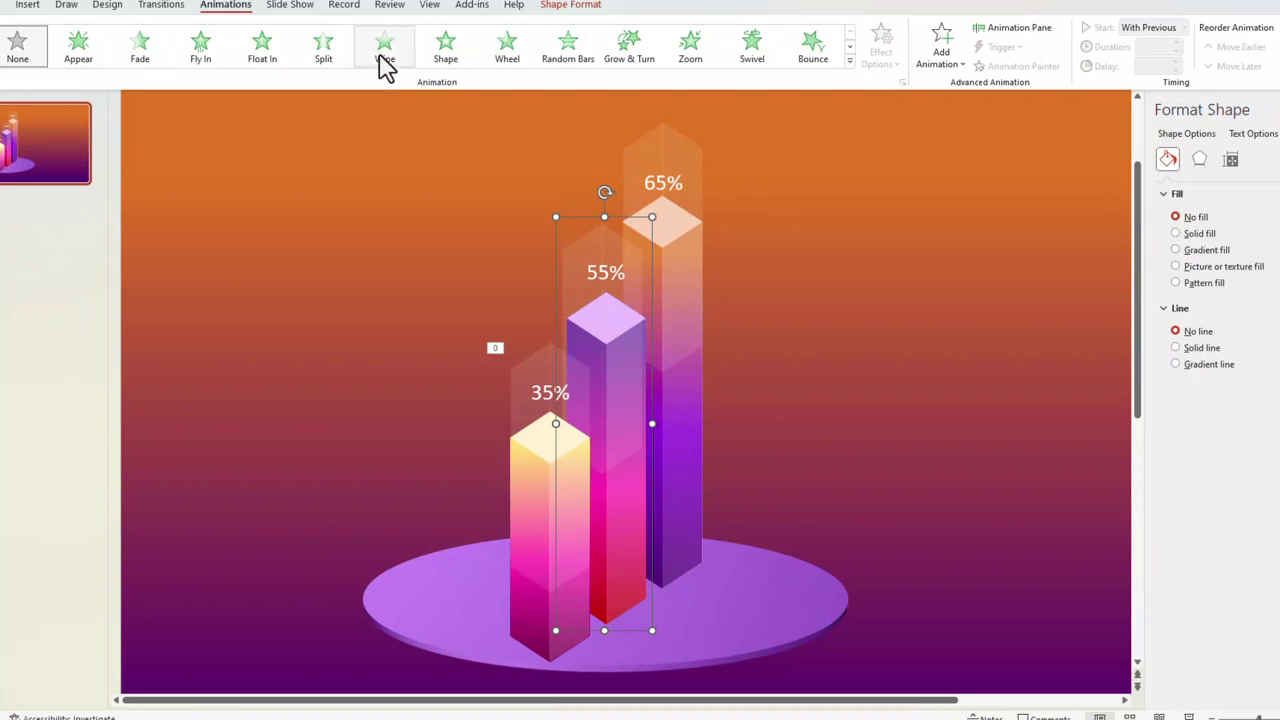
left_click(382, 55)
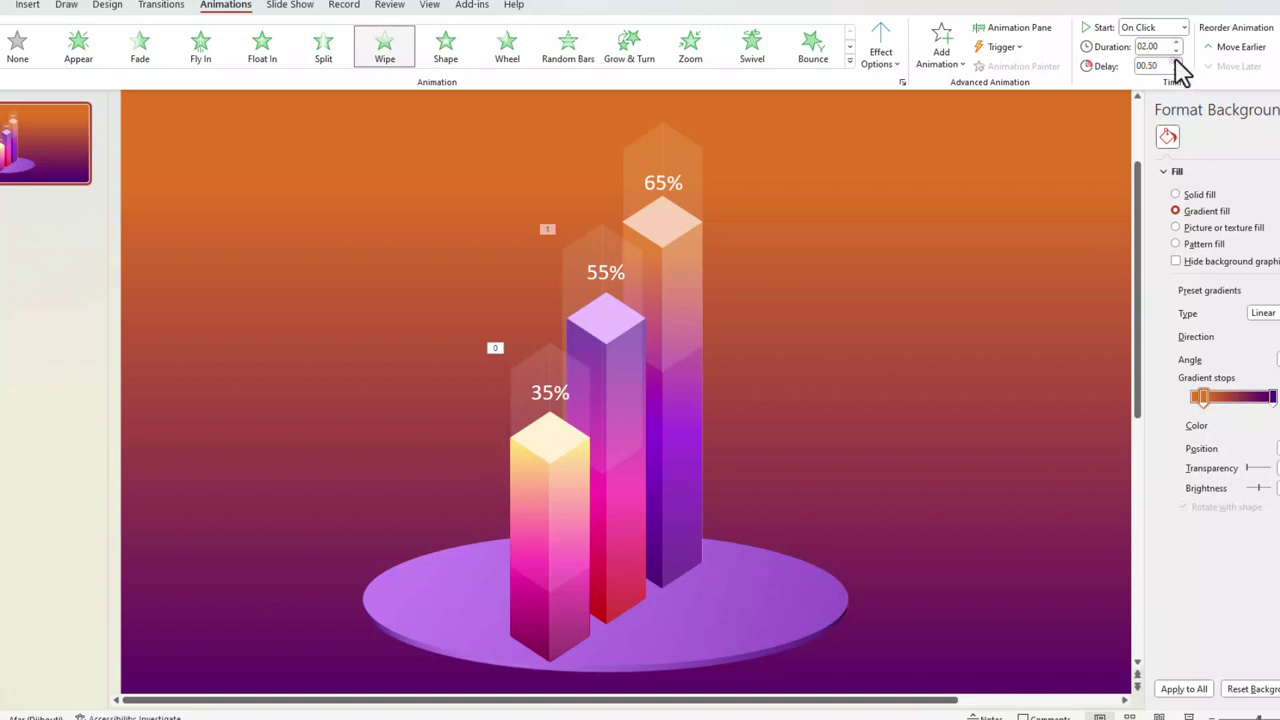
left_click(702, 262)
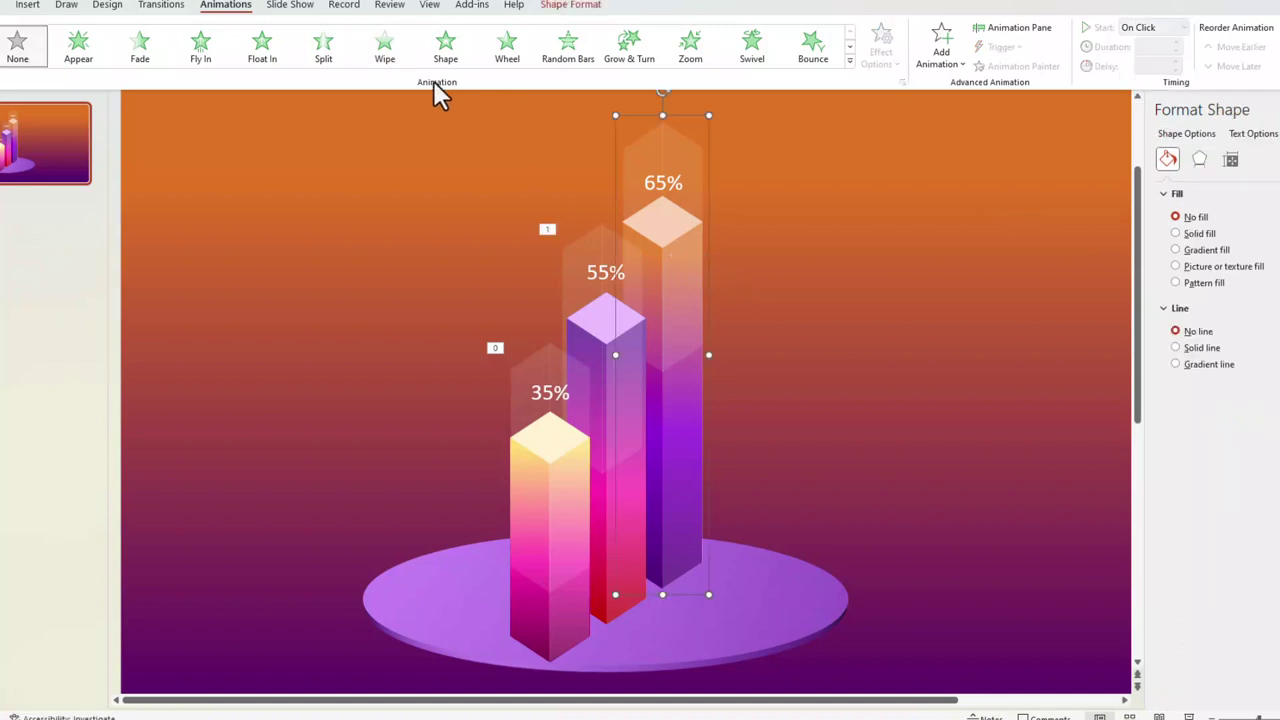
left_click(386, 58)
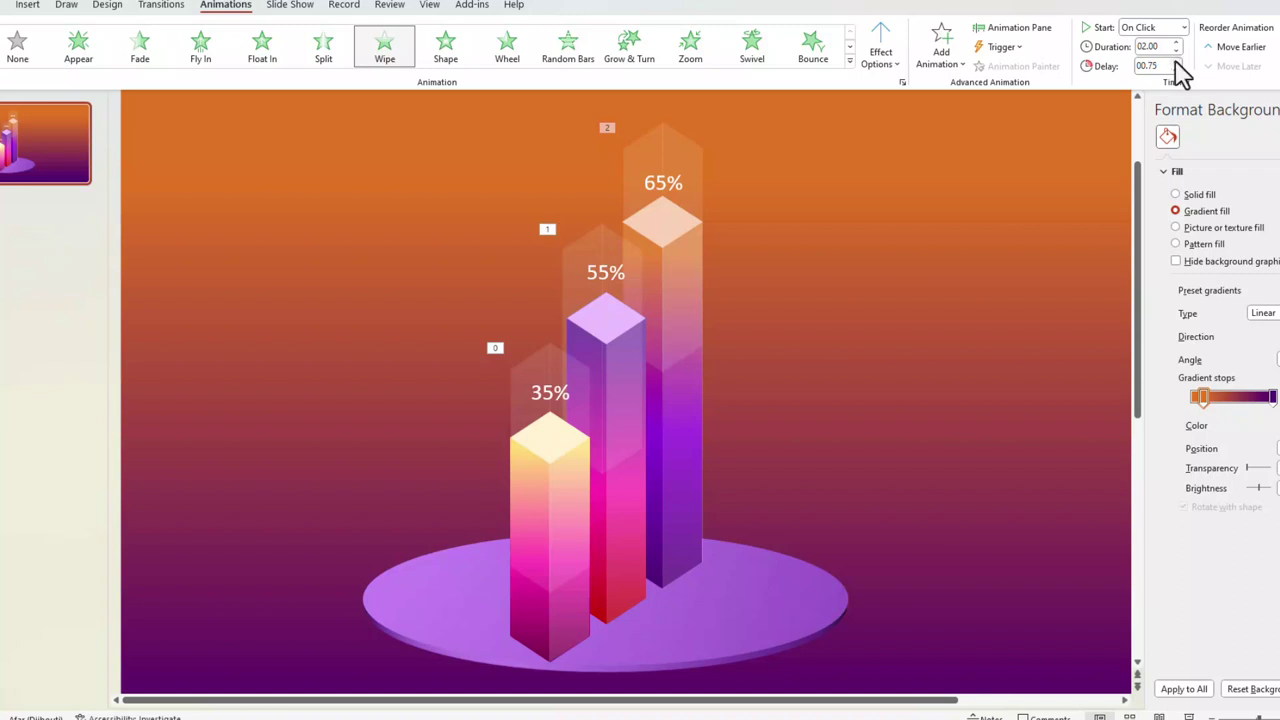
left_click(1183, 27)
left_click(1150, 57)
left_click(612, 340)
left_click(1150, 28)
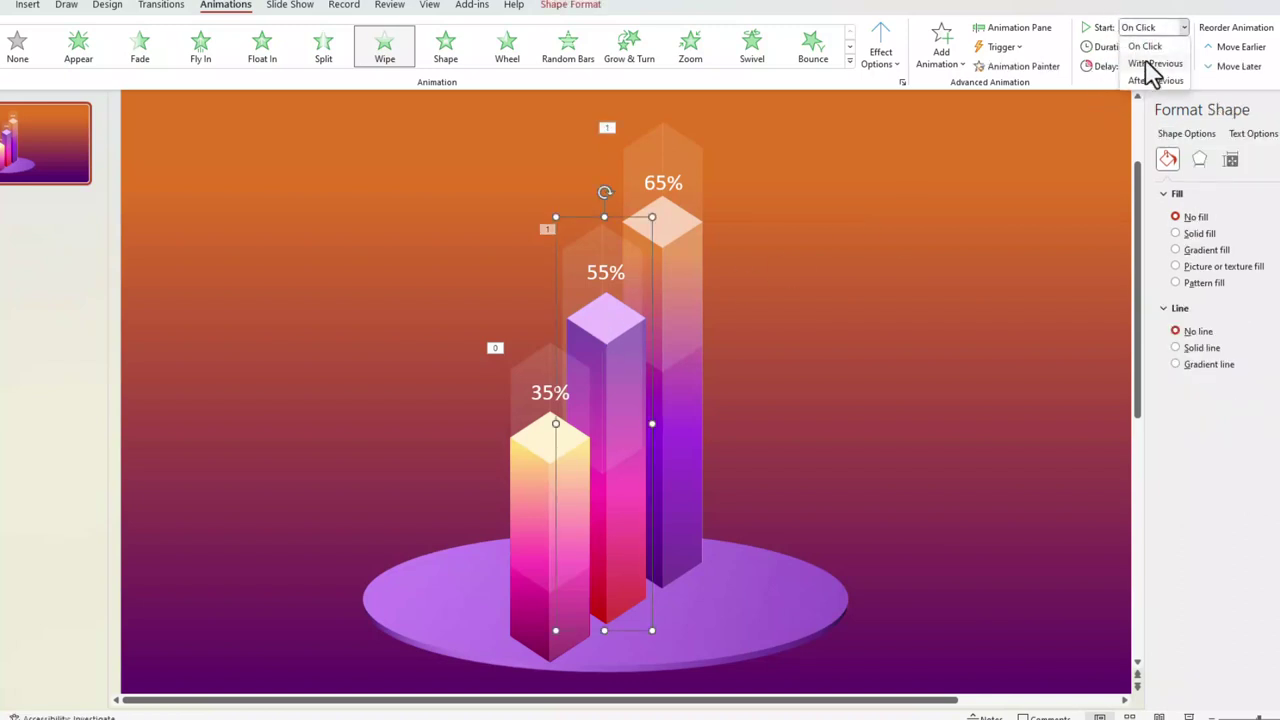
left_click(1148, 60)
left_click(11, 163)
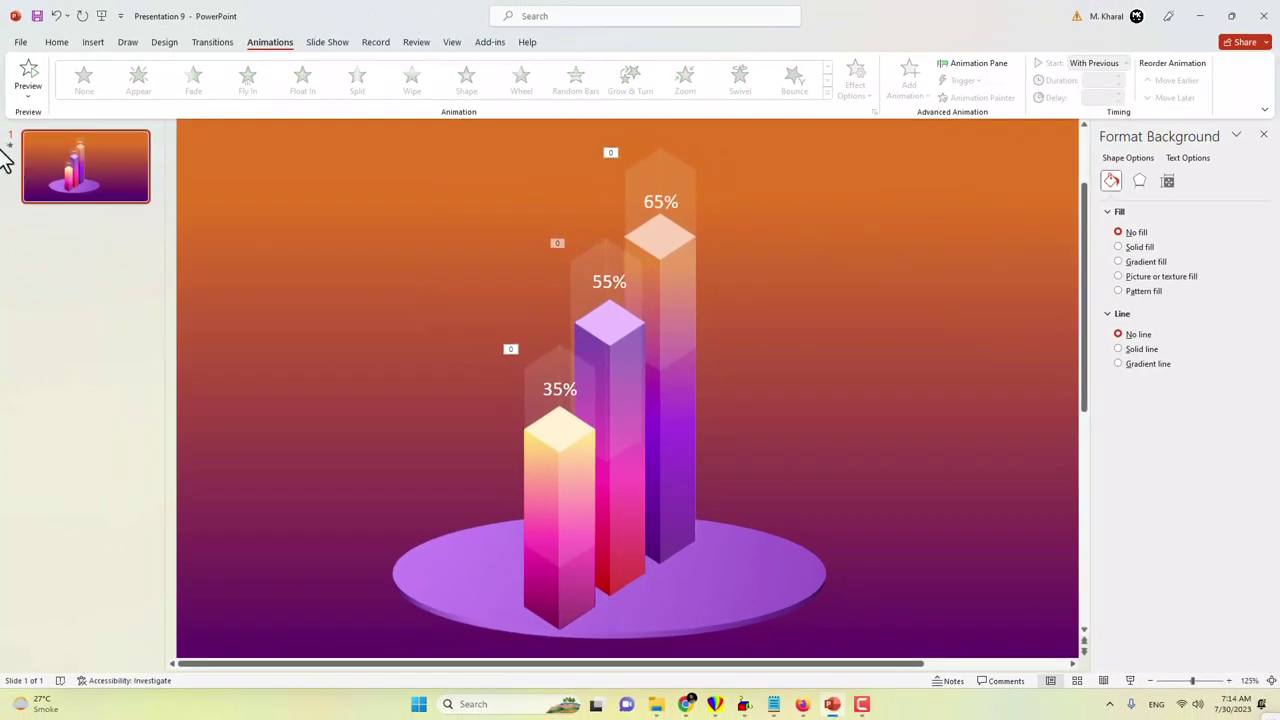
- Preview the slide's animations, then play it as a full-screen slide show
left_click(24, 80)
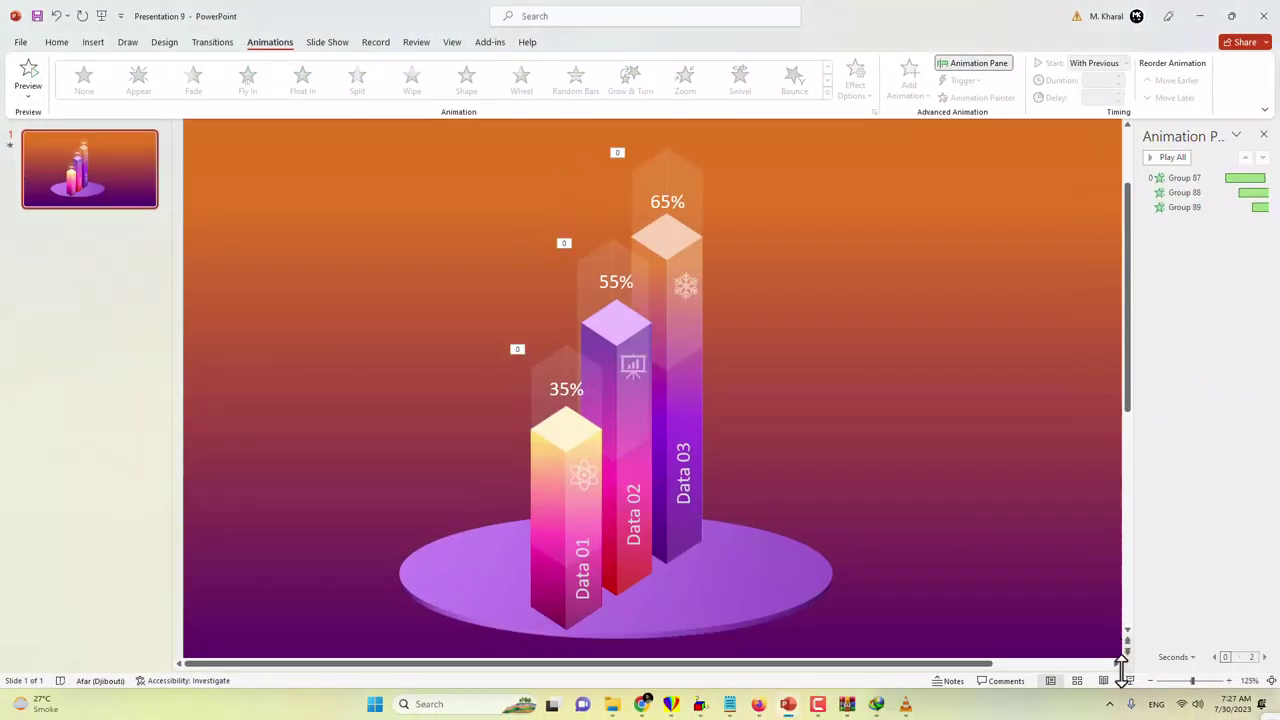
left_click(1131, 681)
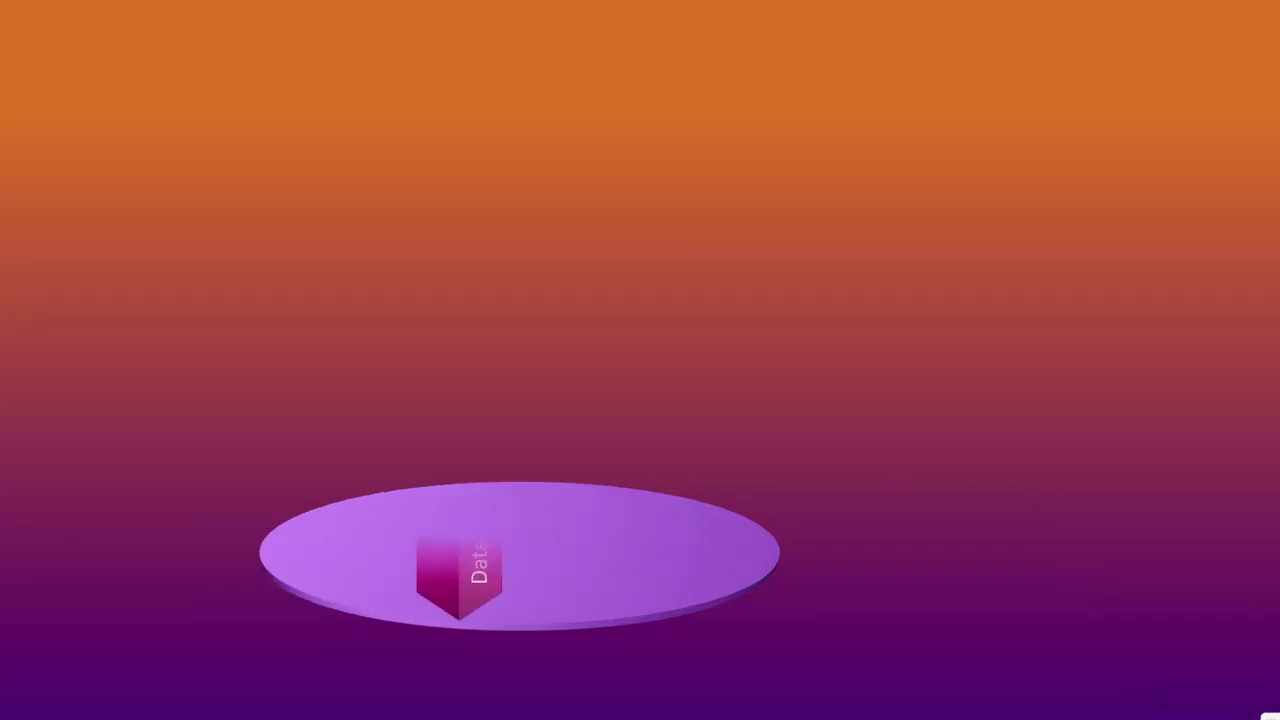